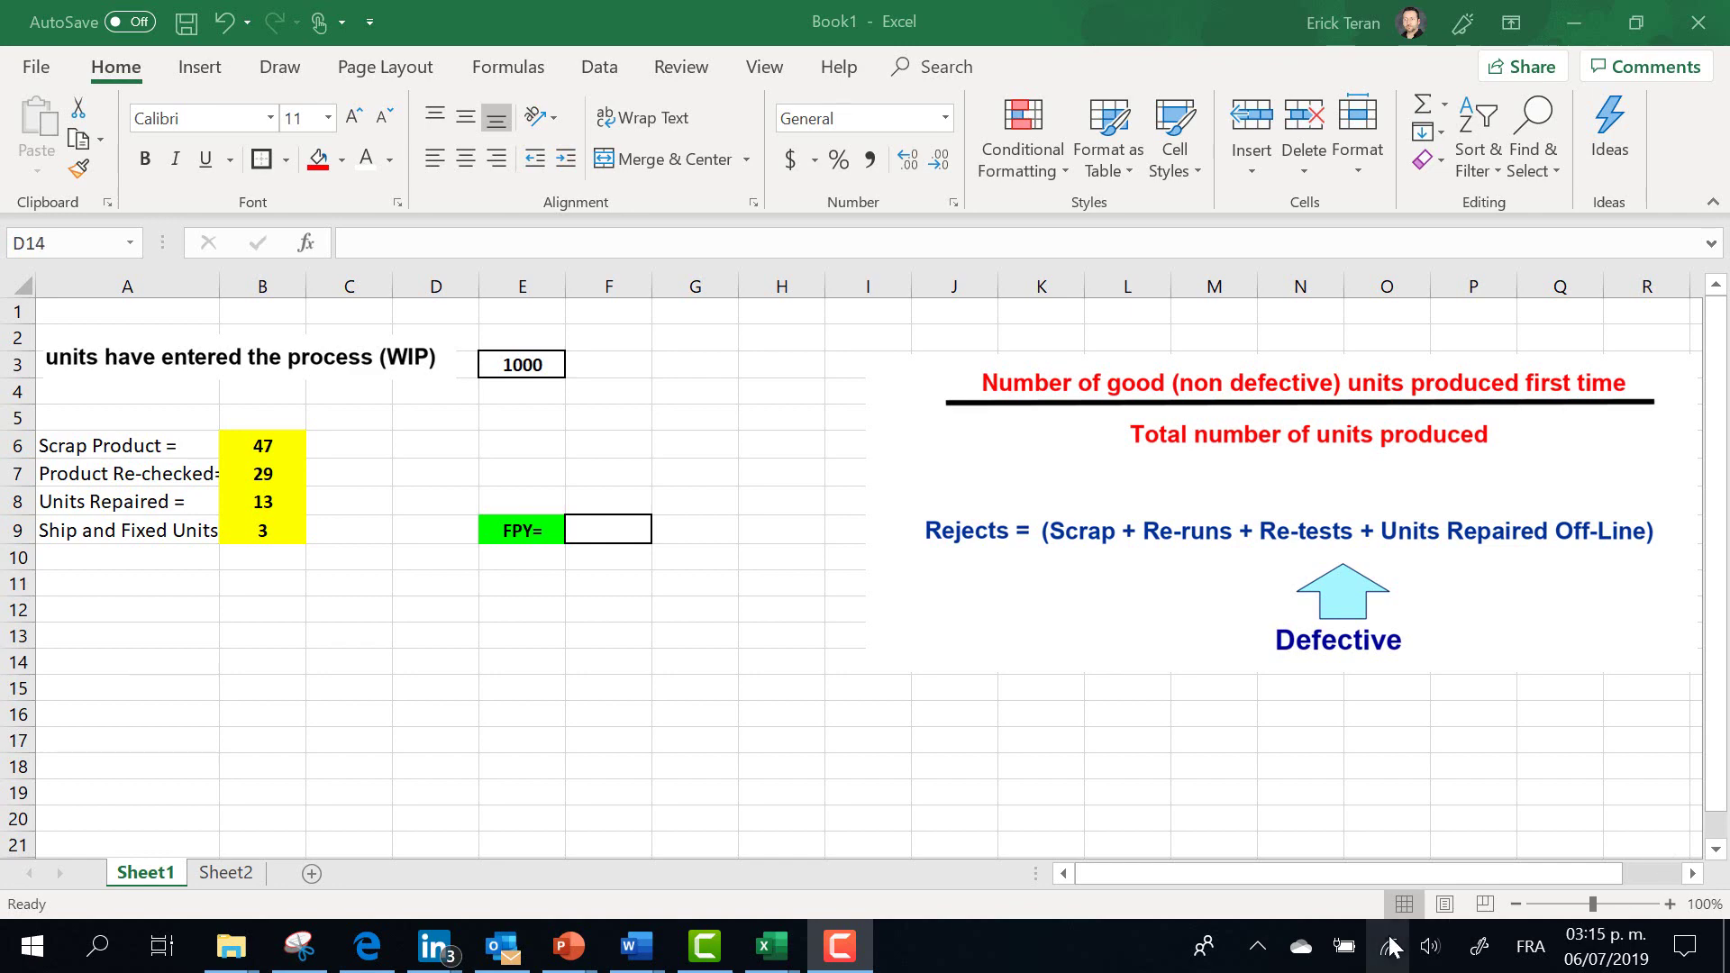
# Enter =SUM(B6:B9) in B12 so the four defect counts total 92.
pyautogui.moveTo(1391, 946)
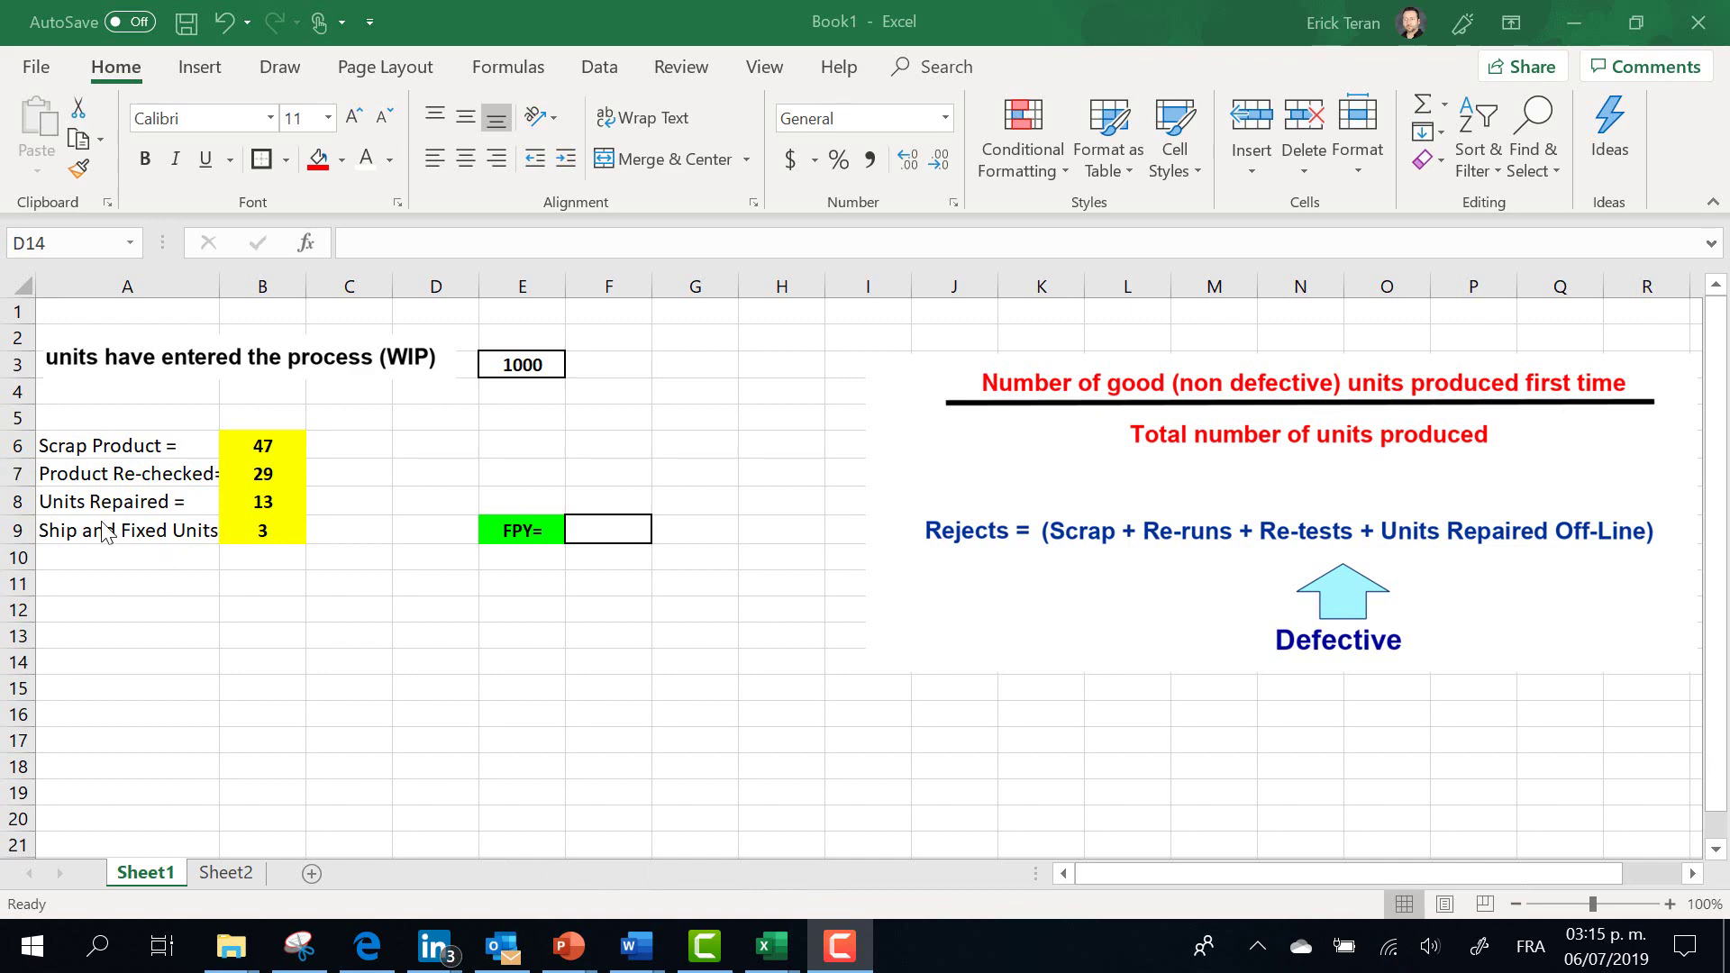
pyautogui.click(252, 614)
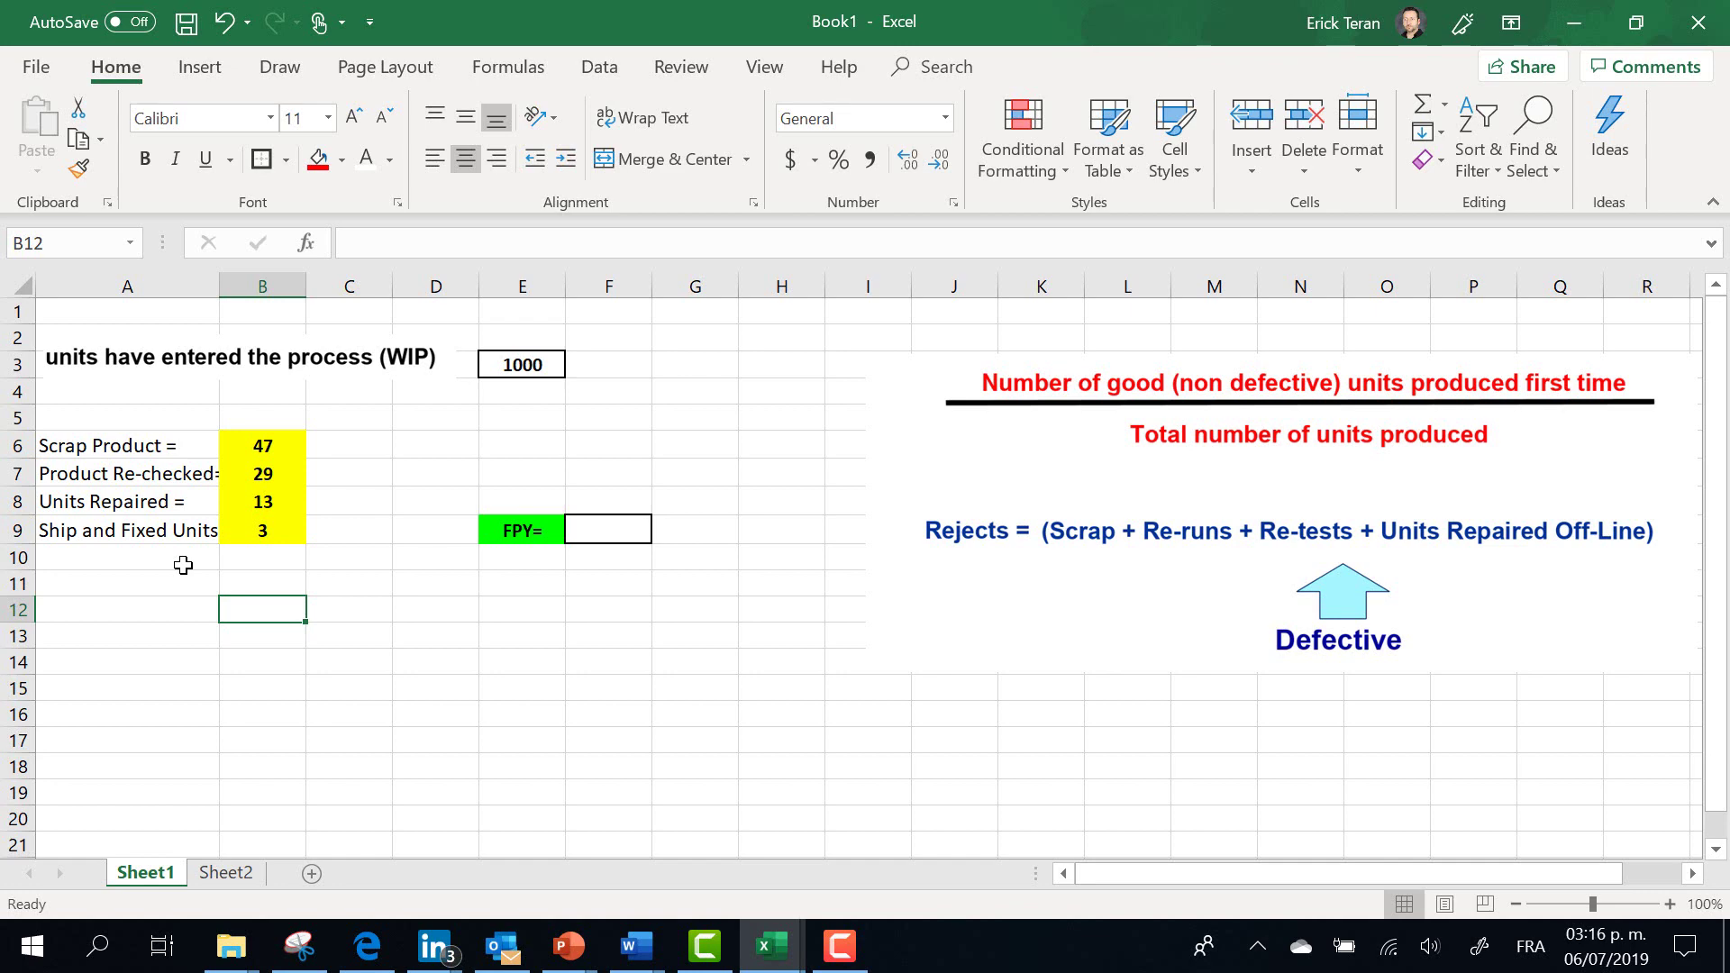
pyautogui.write('=')
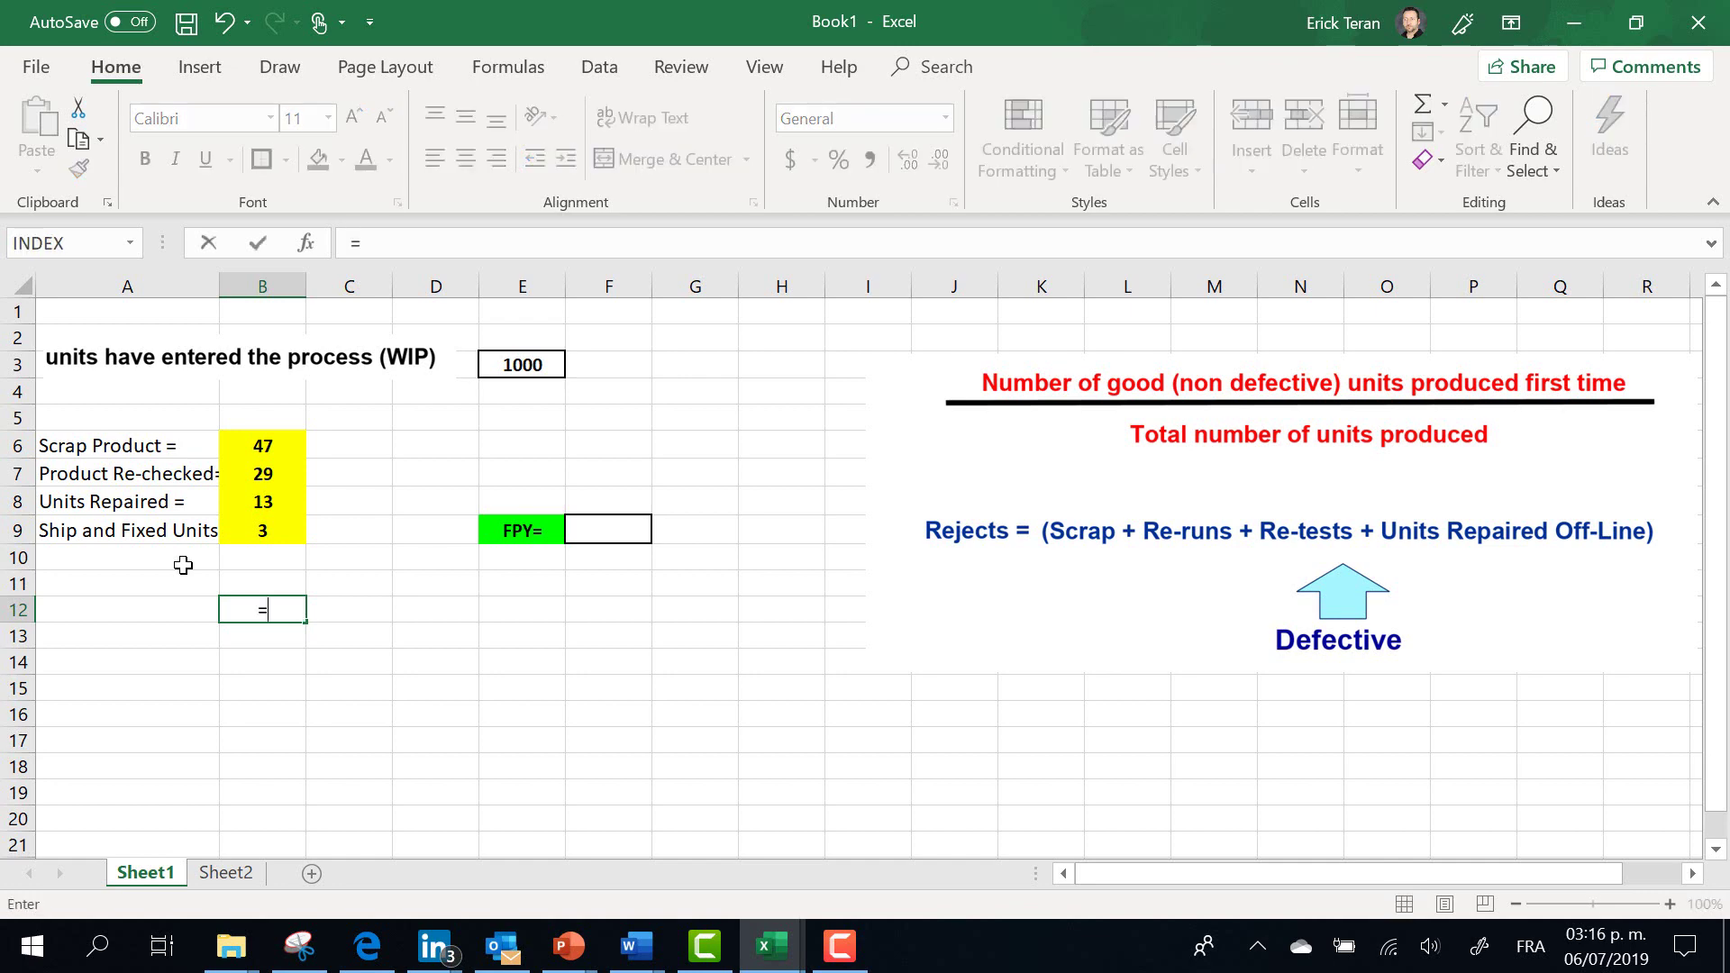
pyautogui.write('SUM')
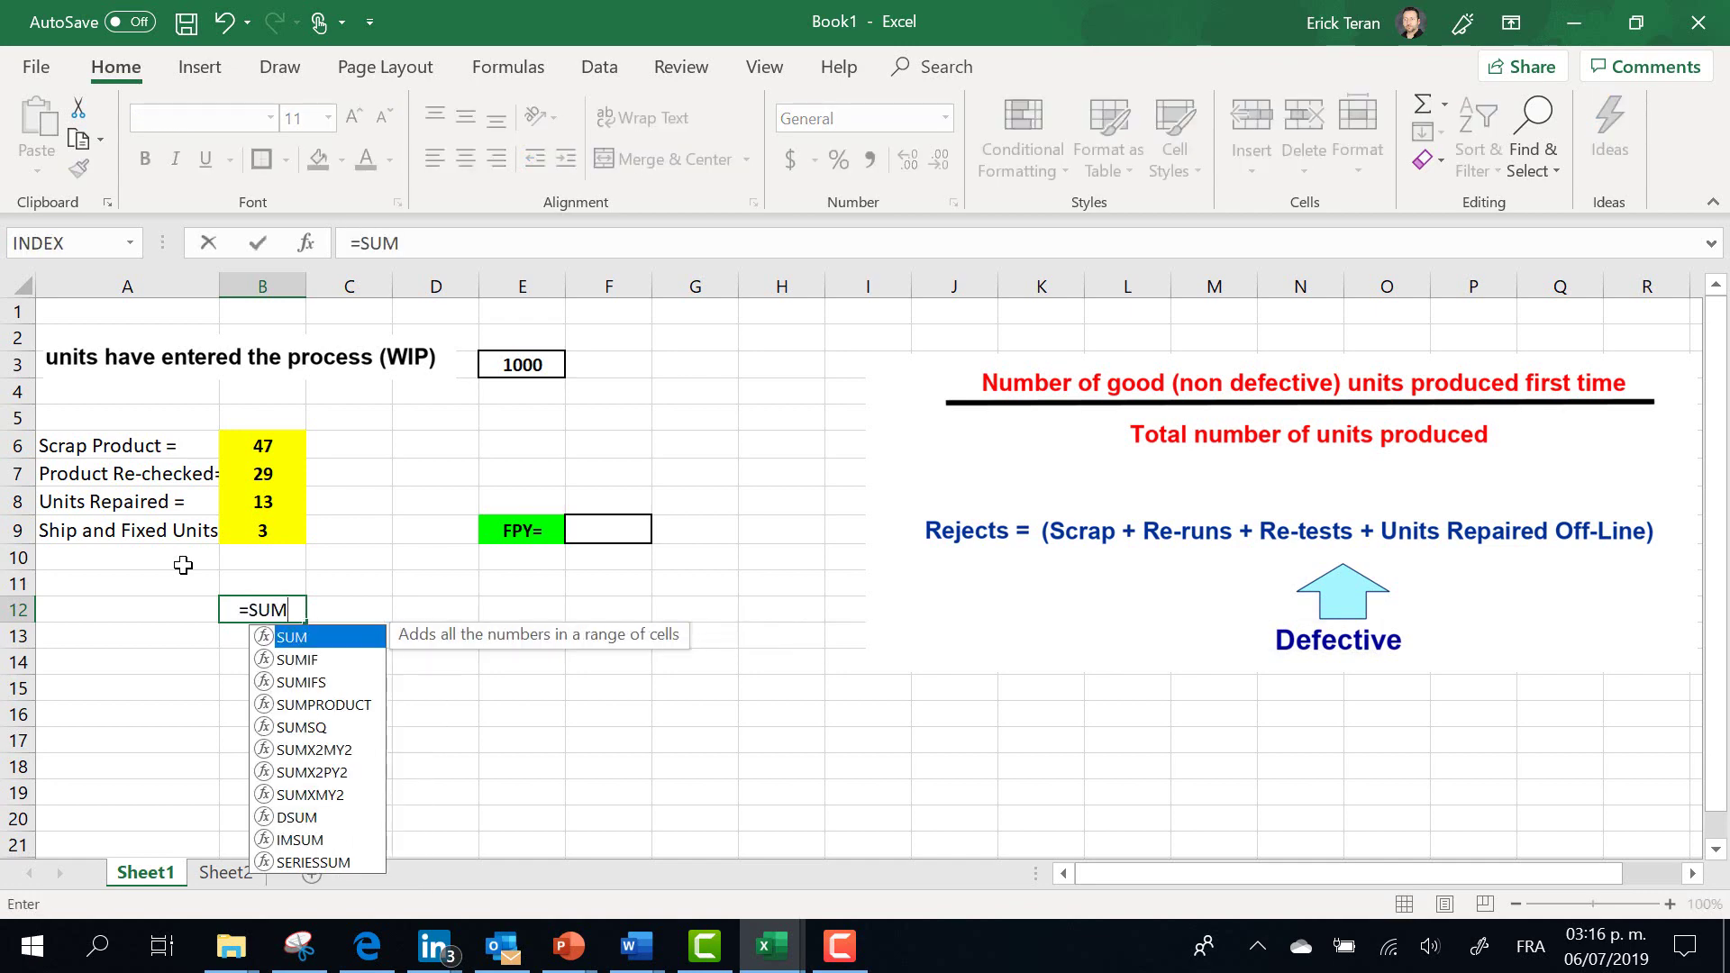
pyautogui.write('(')
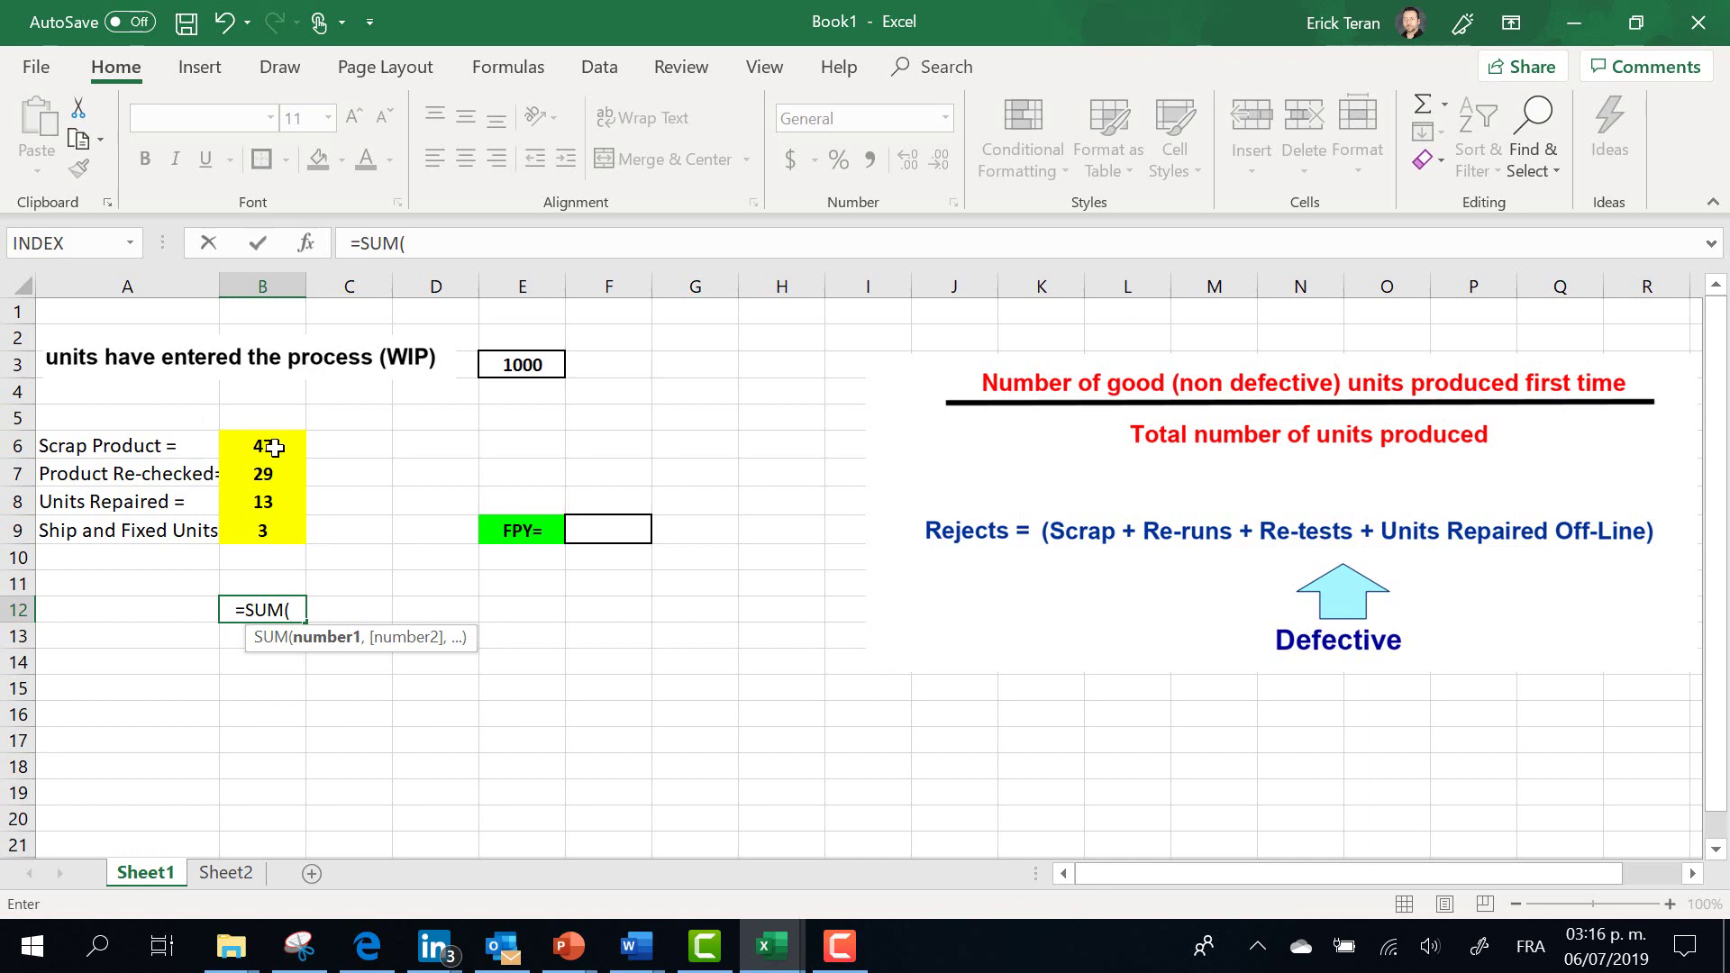
pyautogui.moveTo(272, 443); pyautogui.dragTo(272, 519)
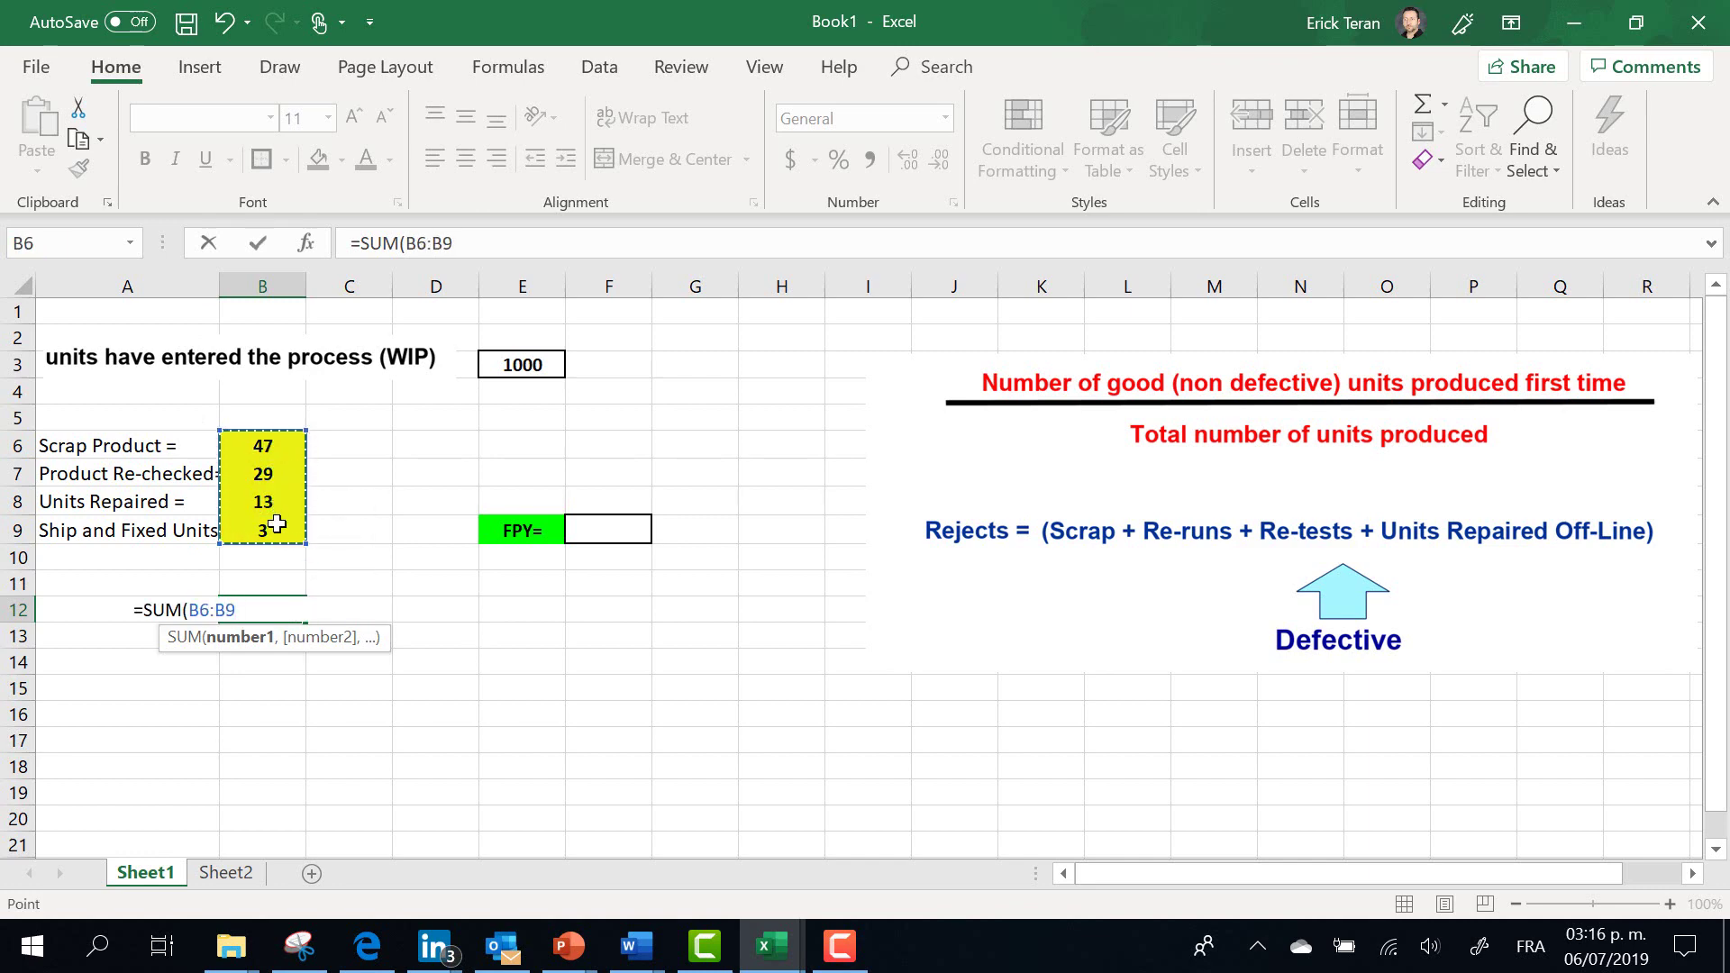
pyautogui.write(')')
pyautogui.press('Return')
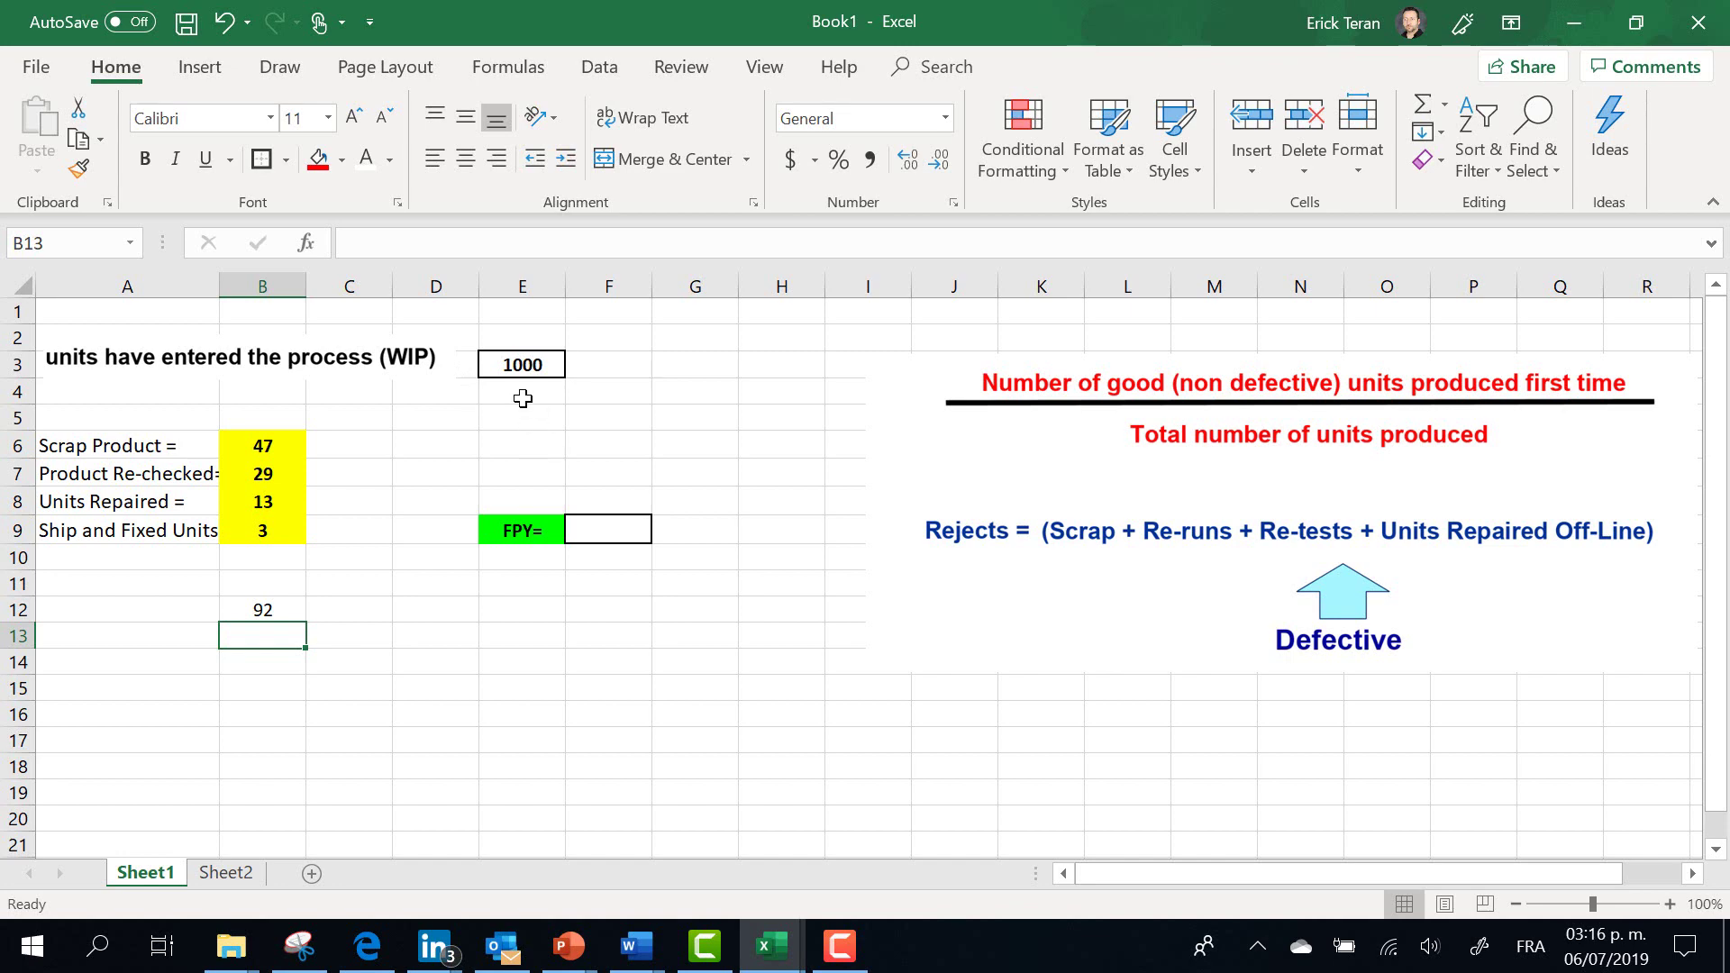
# Enter =(E3-B12)/E3 in F9 so the first pass yield reads 91%.
pyautogui.click(611, 531)
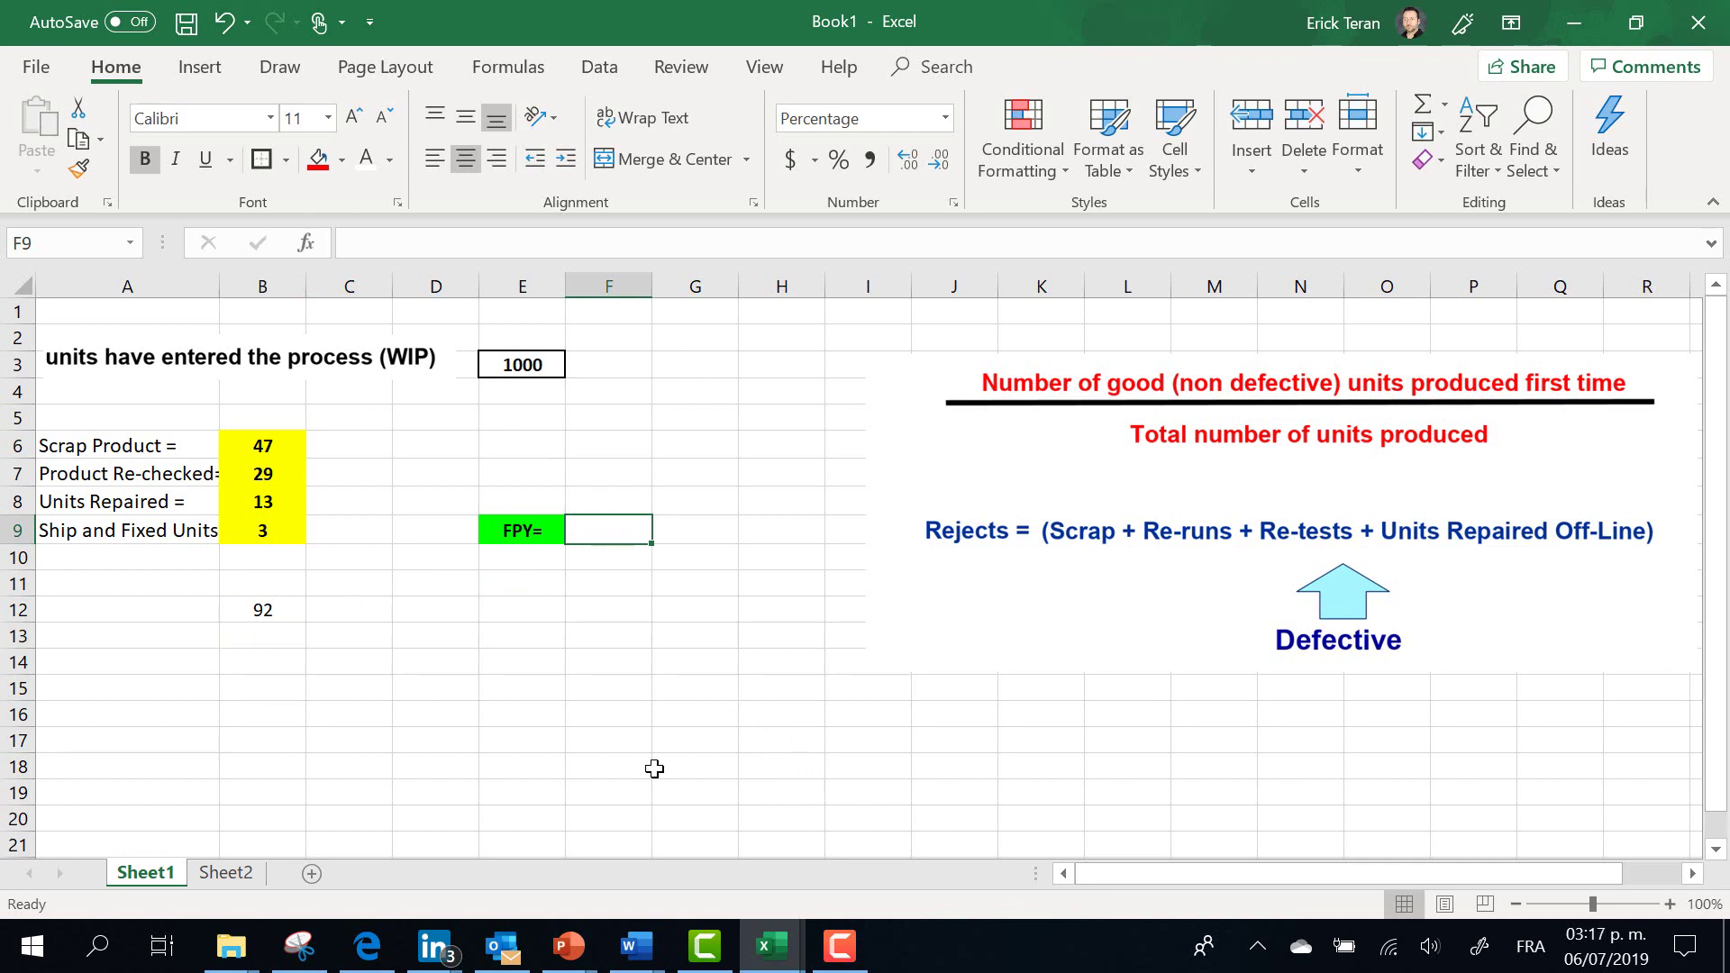
pyautogui.write('=')
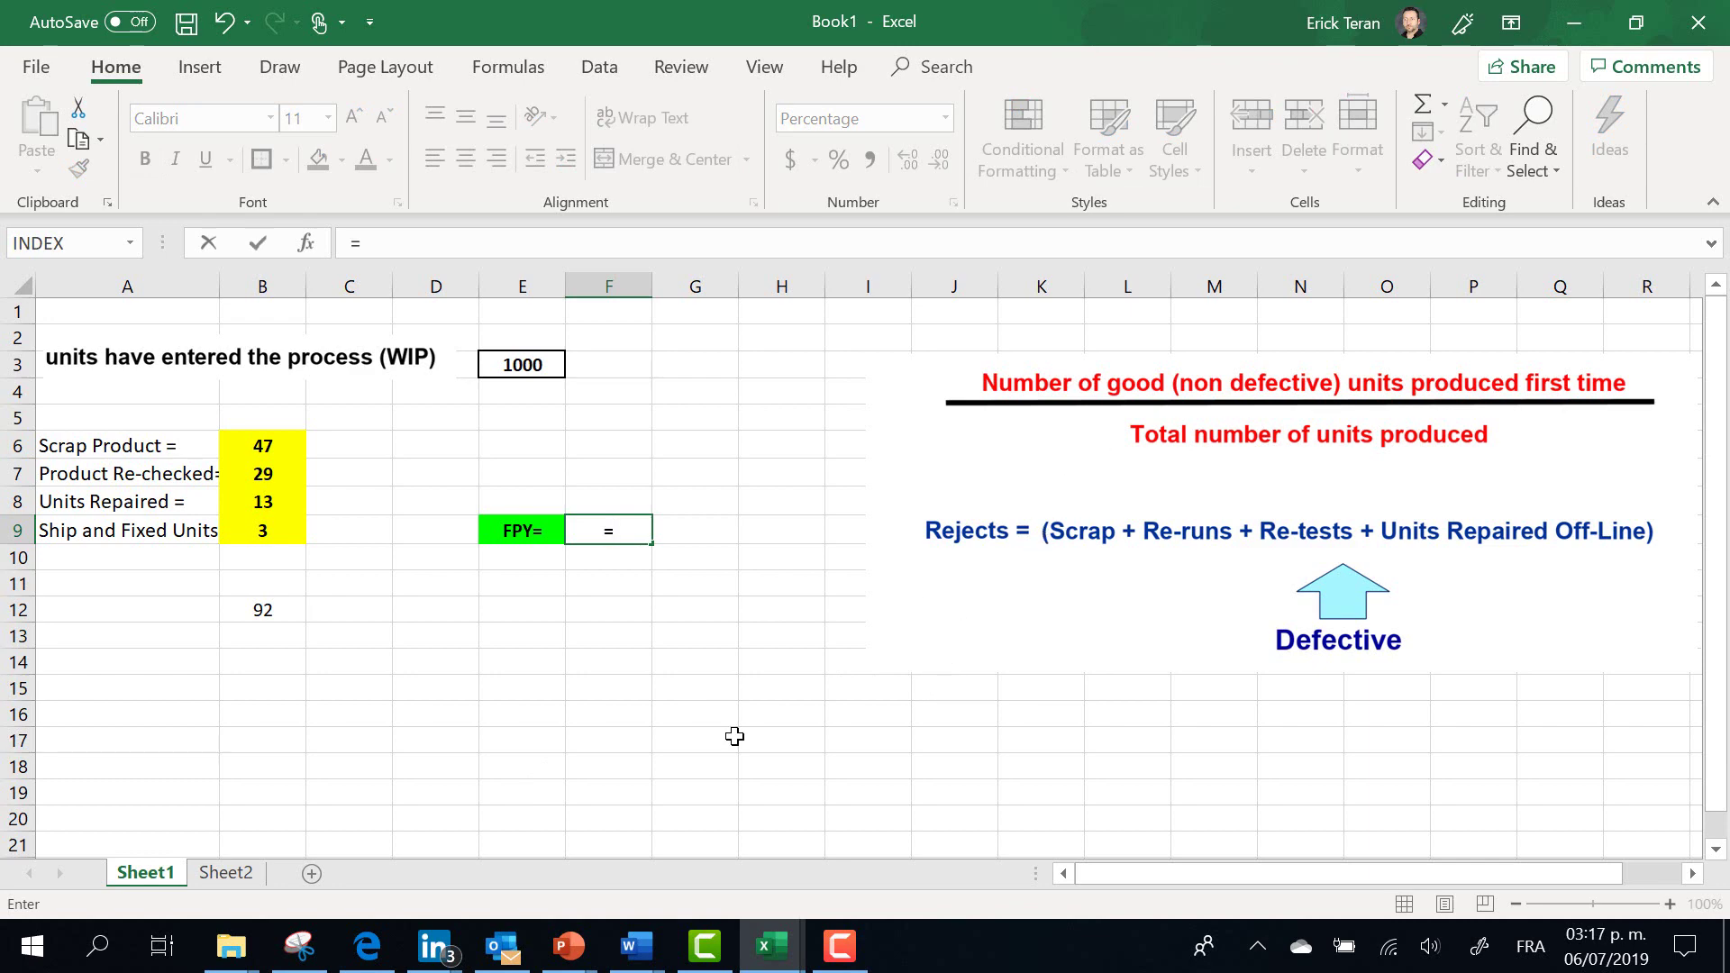
pyautogui.click(520, 373)
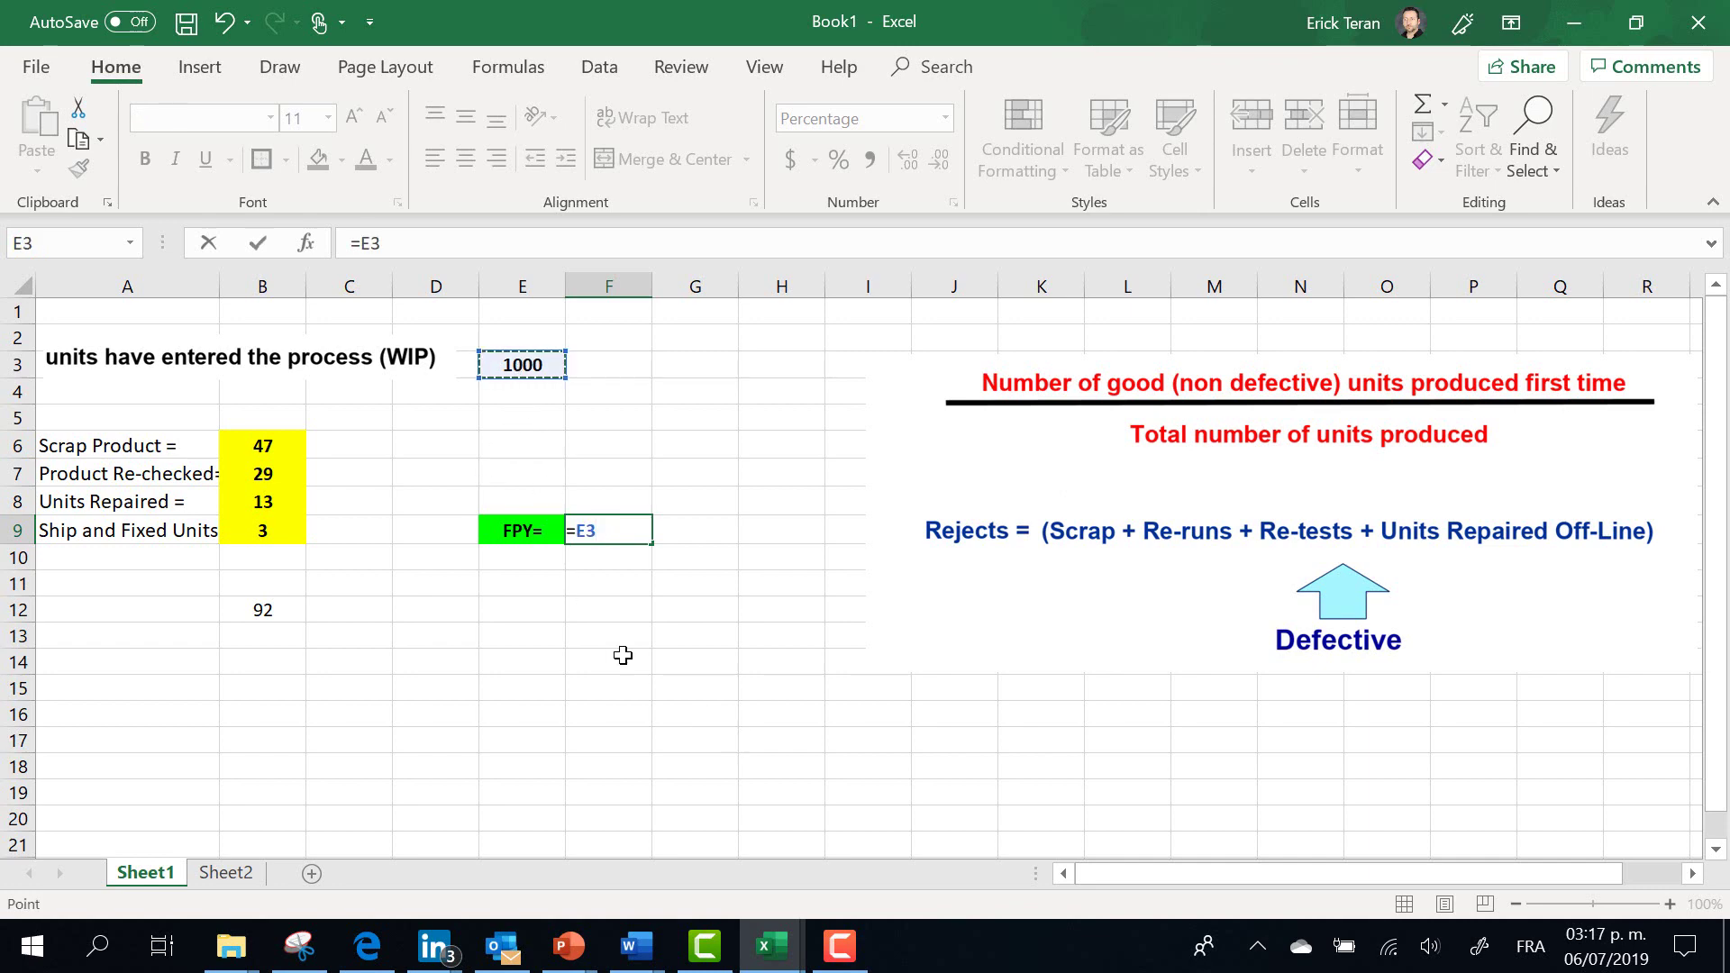
pyautogui.write('-')
pyautogui.click(270, 610)
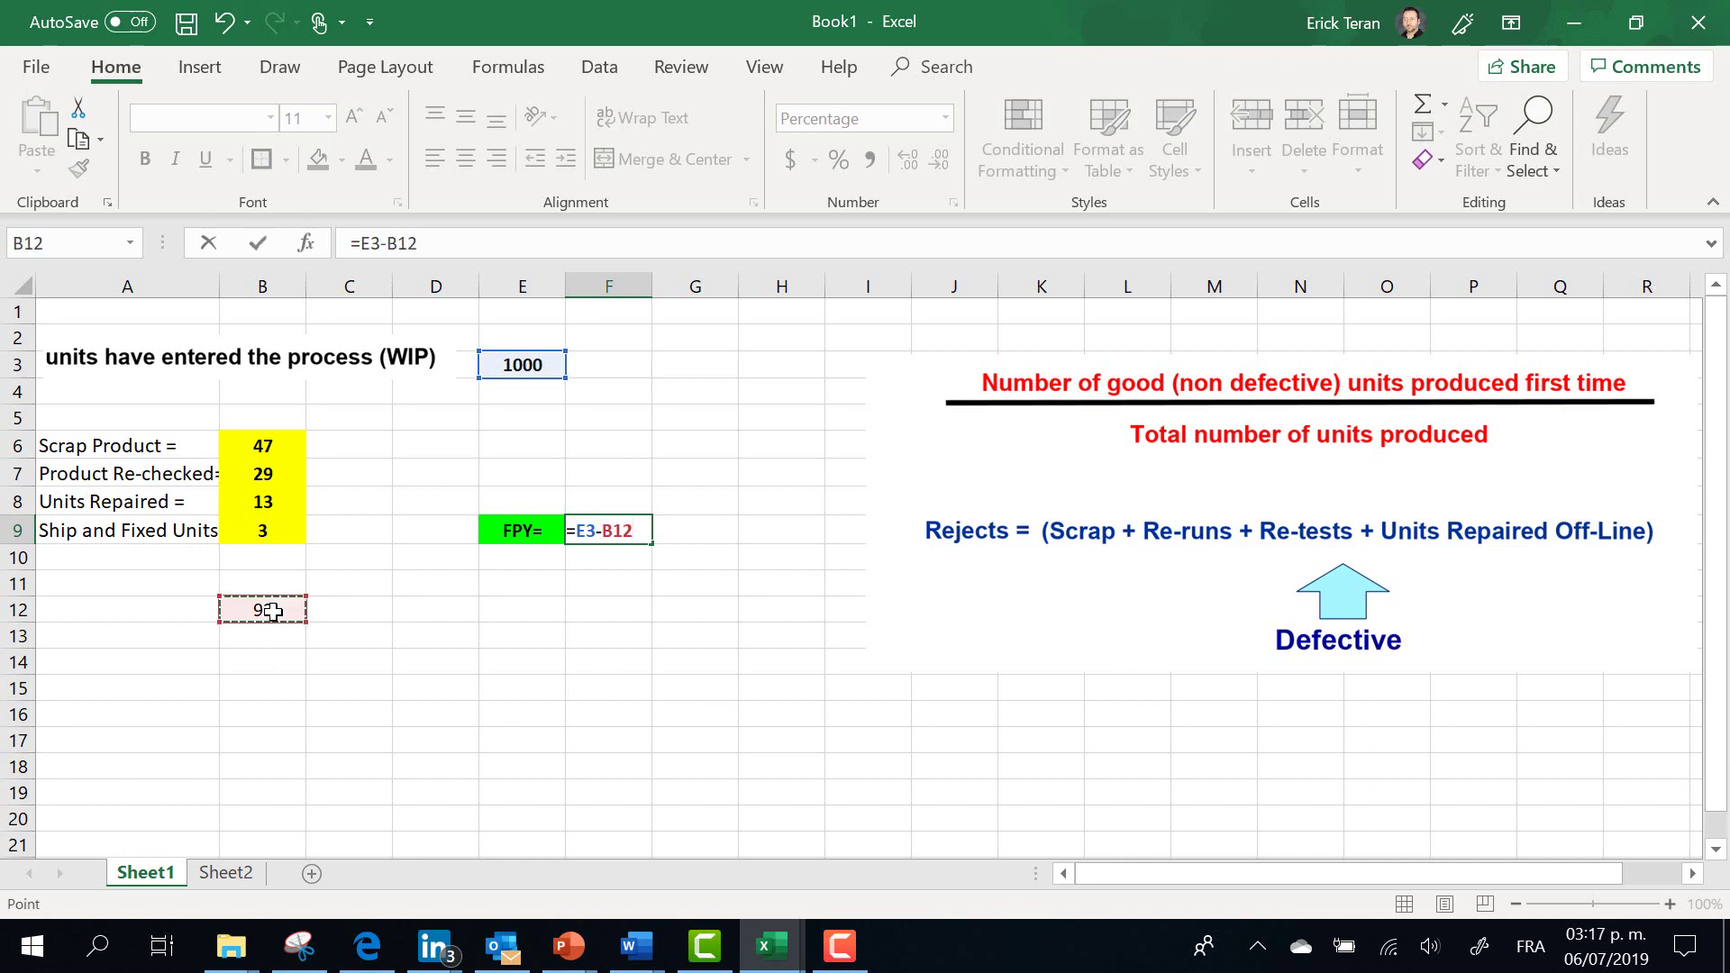
pyautogui.click(579, 531)
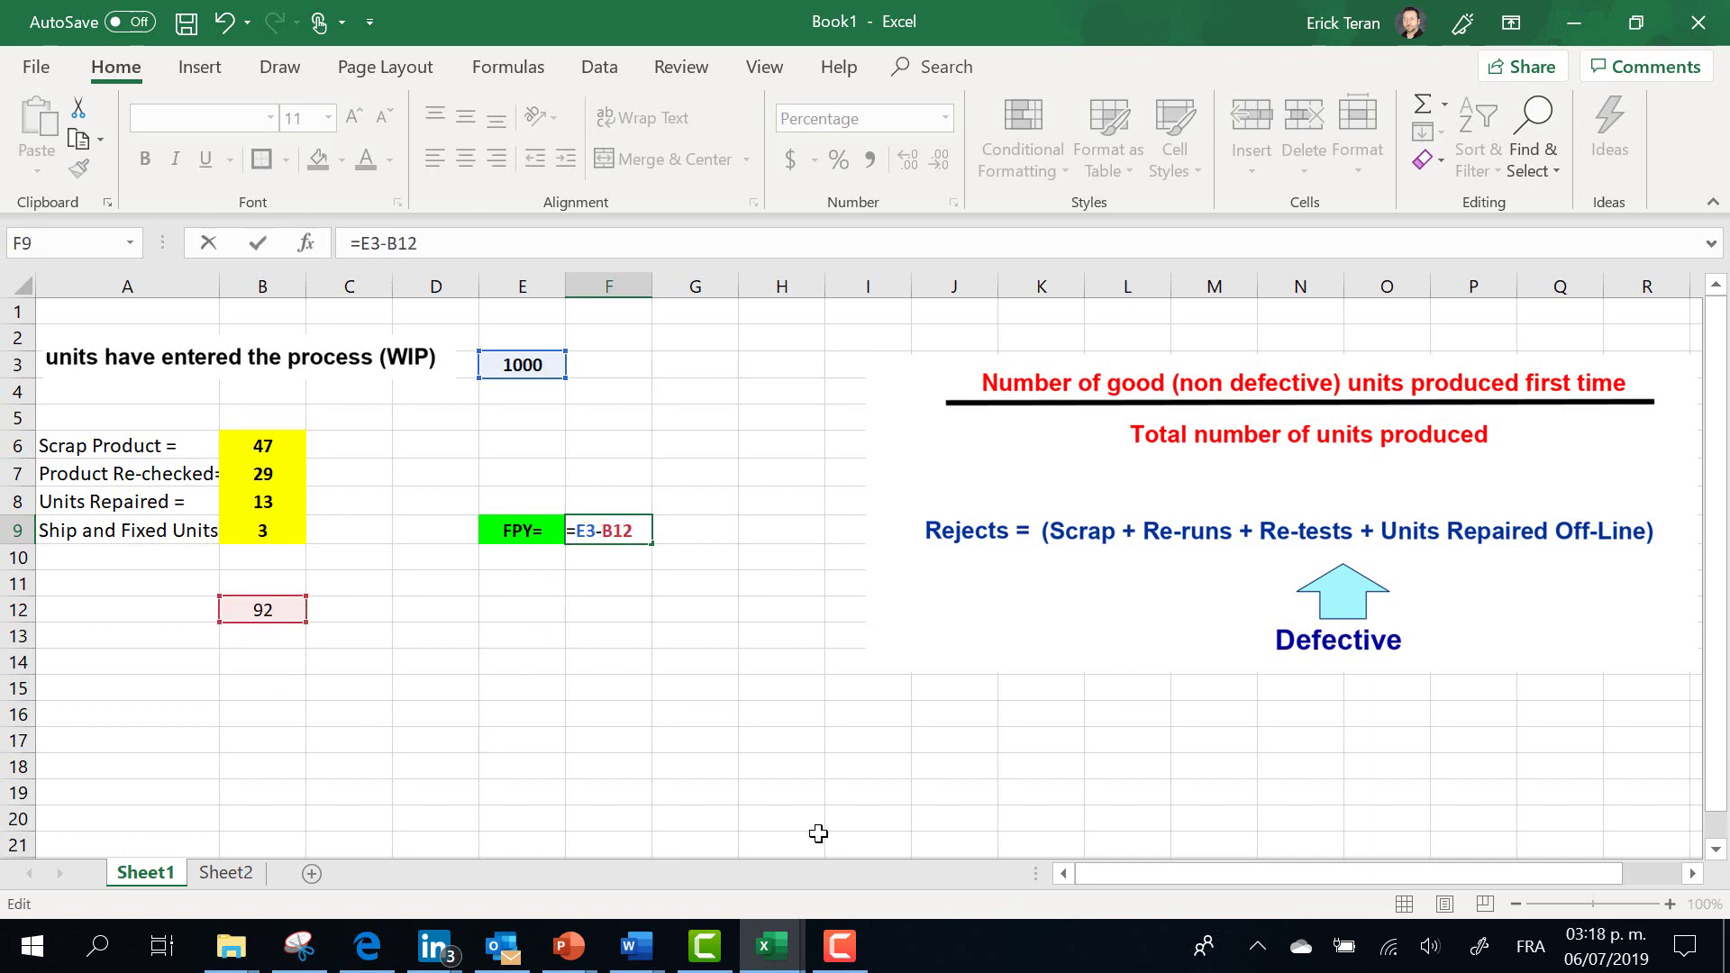
pyautogui.write('(')
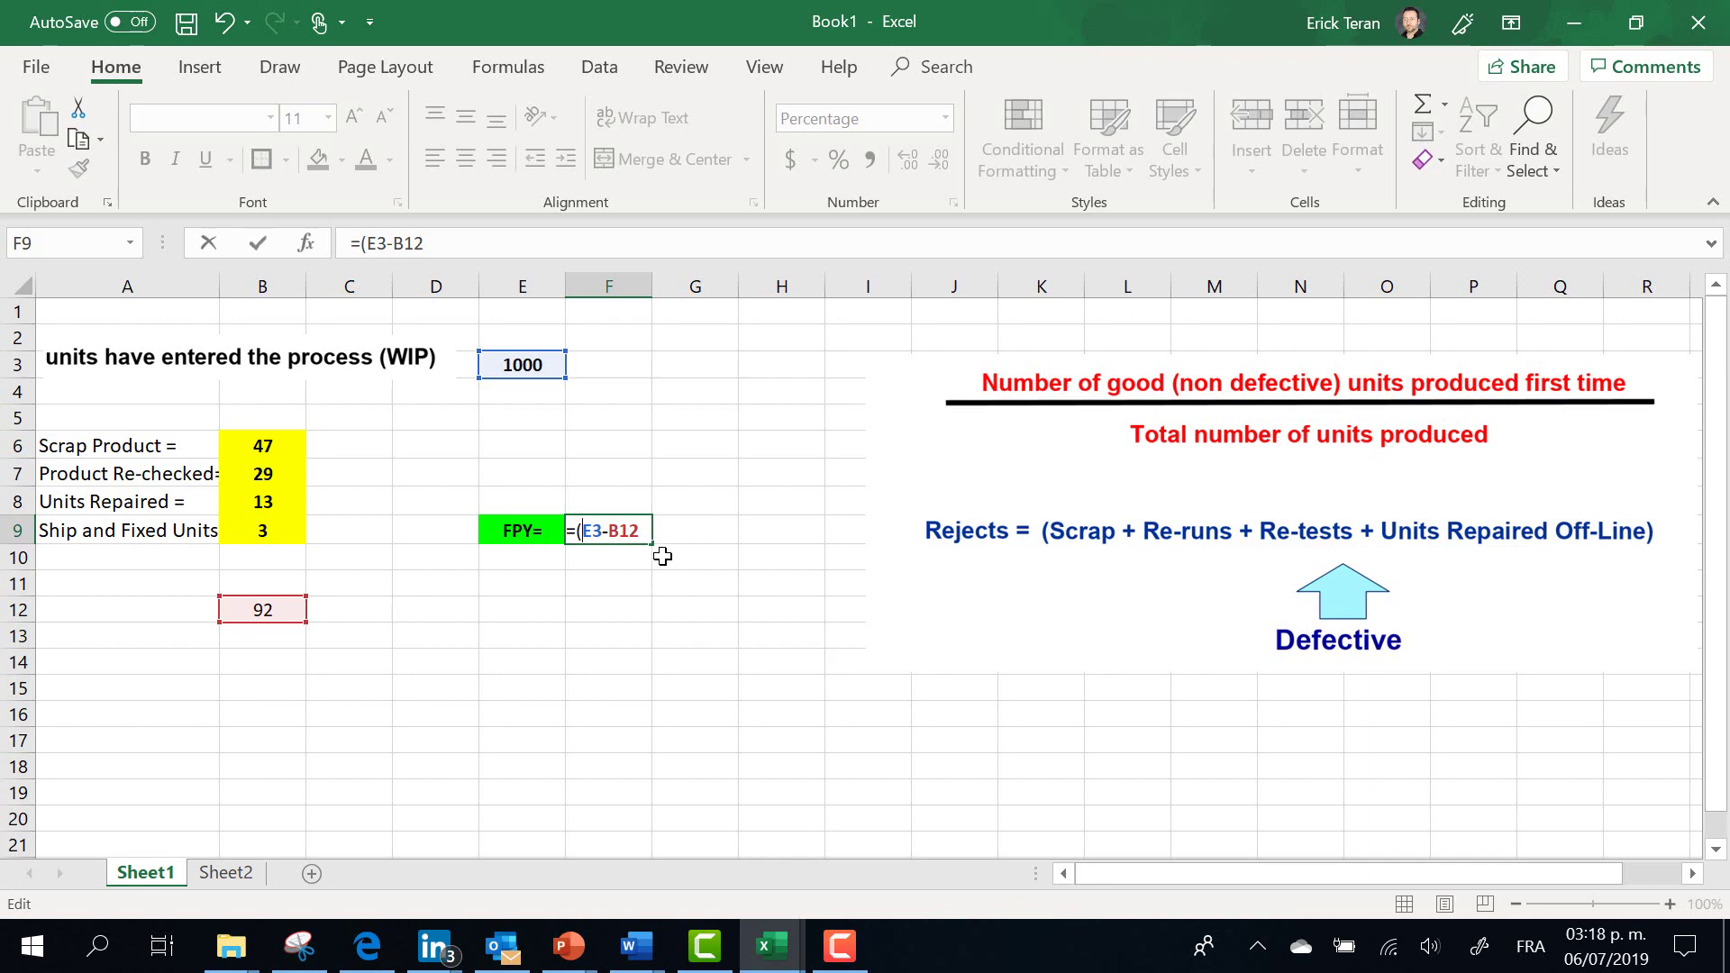
pyautogui.click(651, 531)
pyautogui.write(')/')
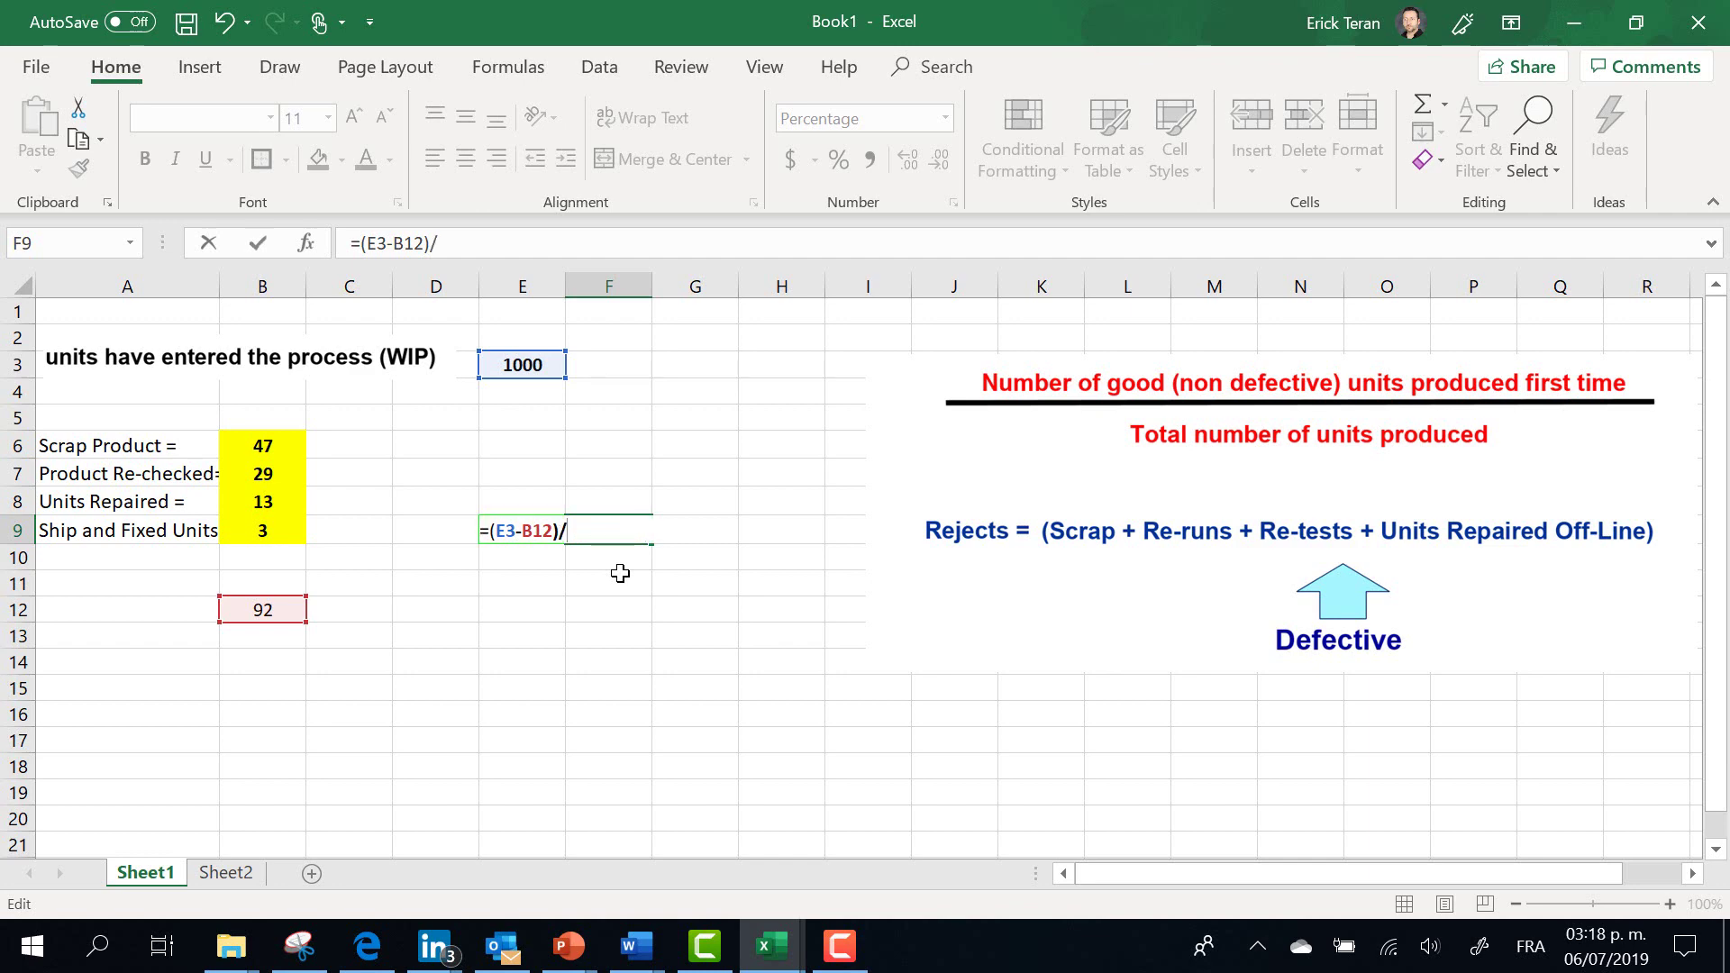
pyautogui.click(506, 371)
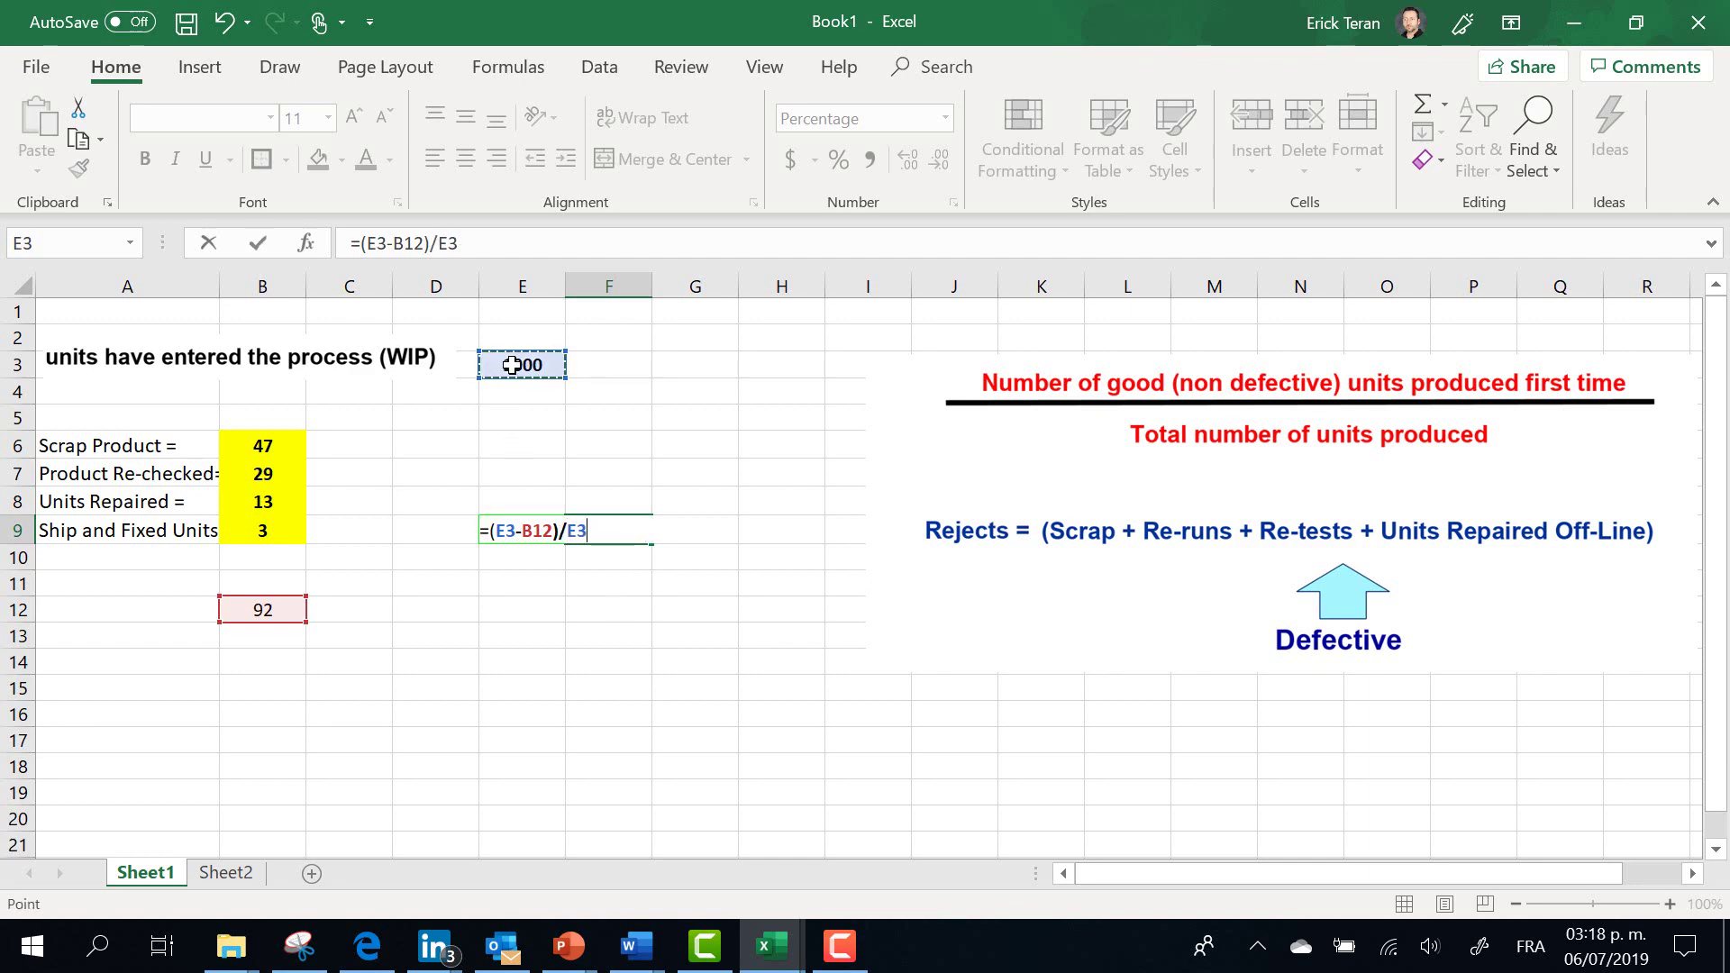
pyautogui.press('Return')
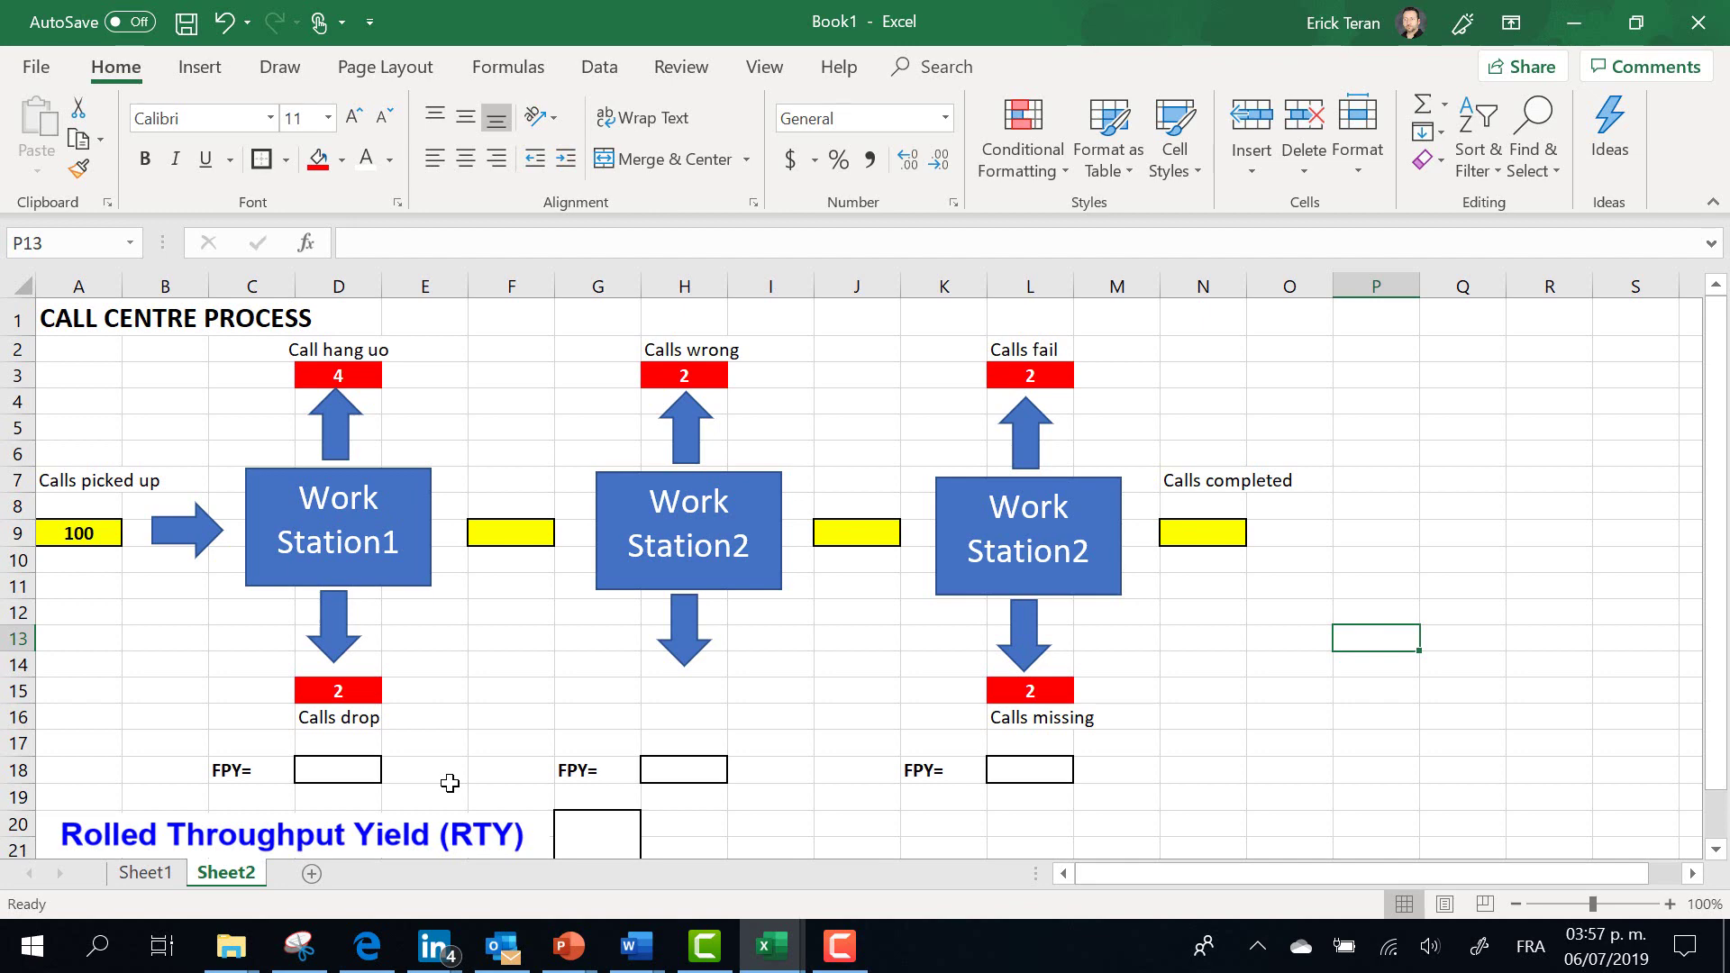
# Rename the right-hand station box to Work Station3, undoing an accidental edit to the middle box.
pyautogui.click(745, 557)
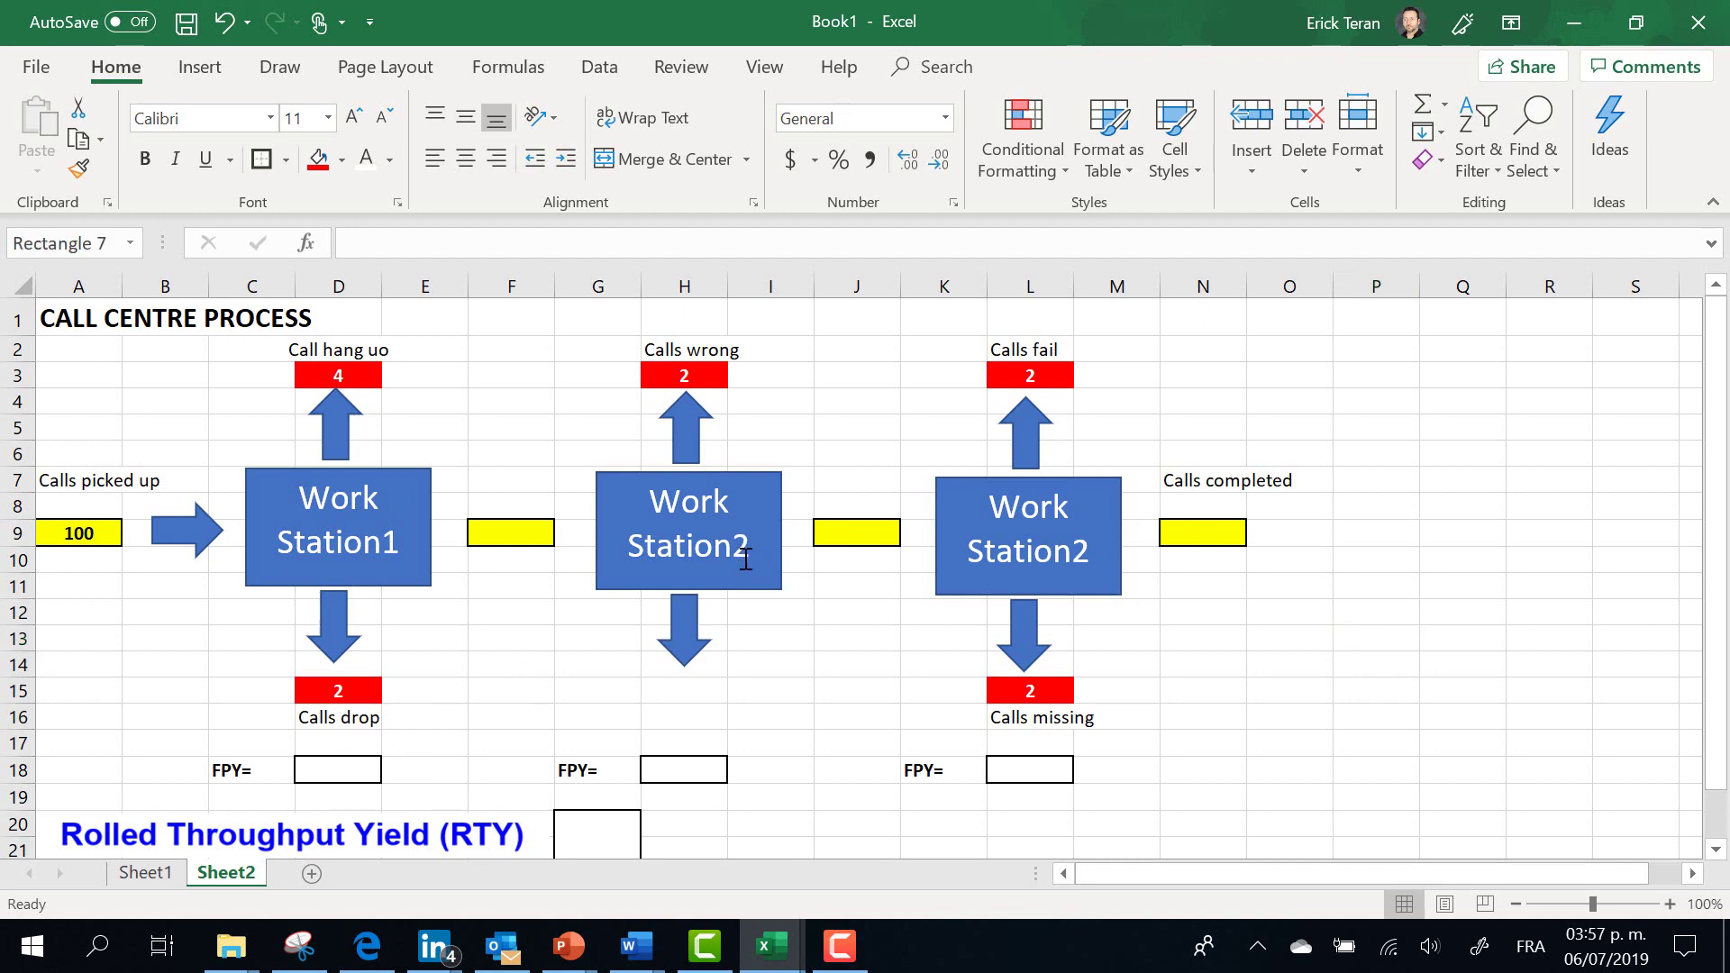
pyautogui.press('BackSpace')
pyautogui.write('3')
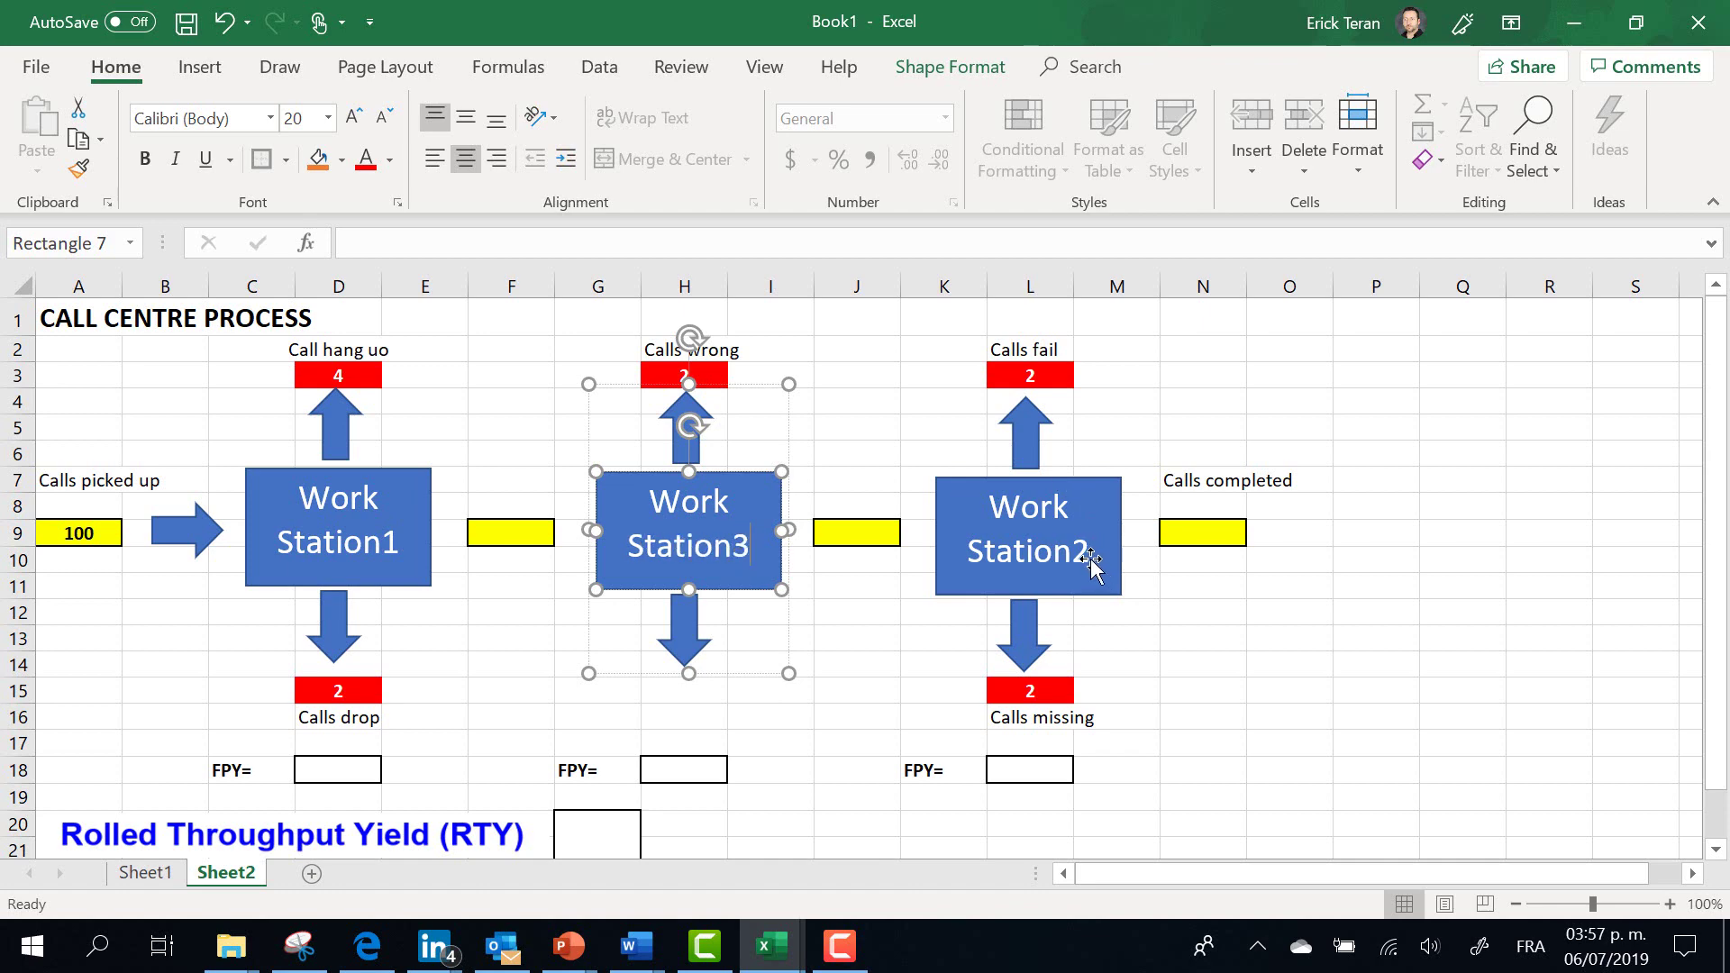
pyautogui.hotkey('ctrl', 'z')
pyautogui.click(1089, 553)
pyautogui.press('BackSpace')
pyautogui.write('3')
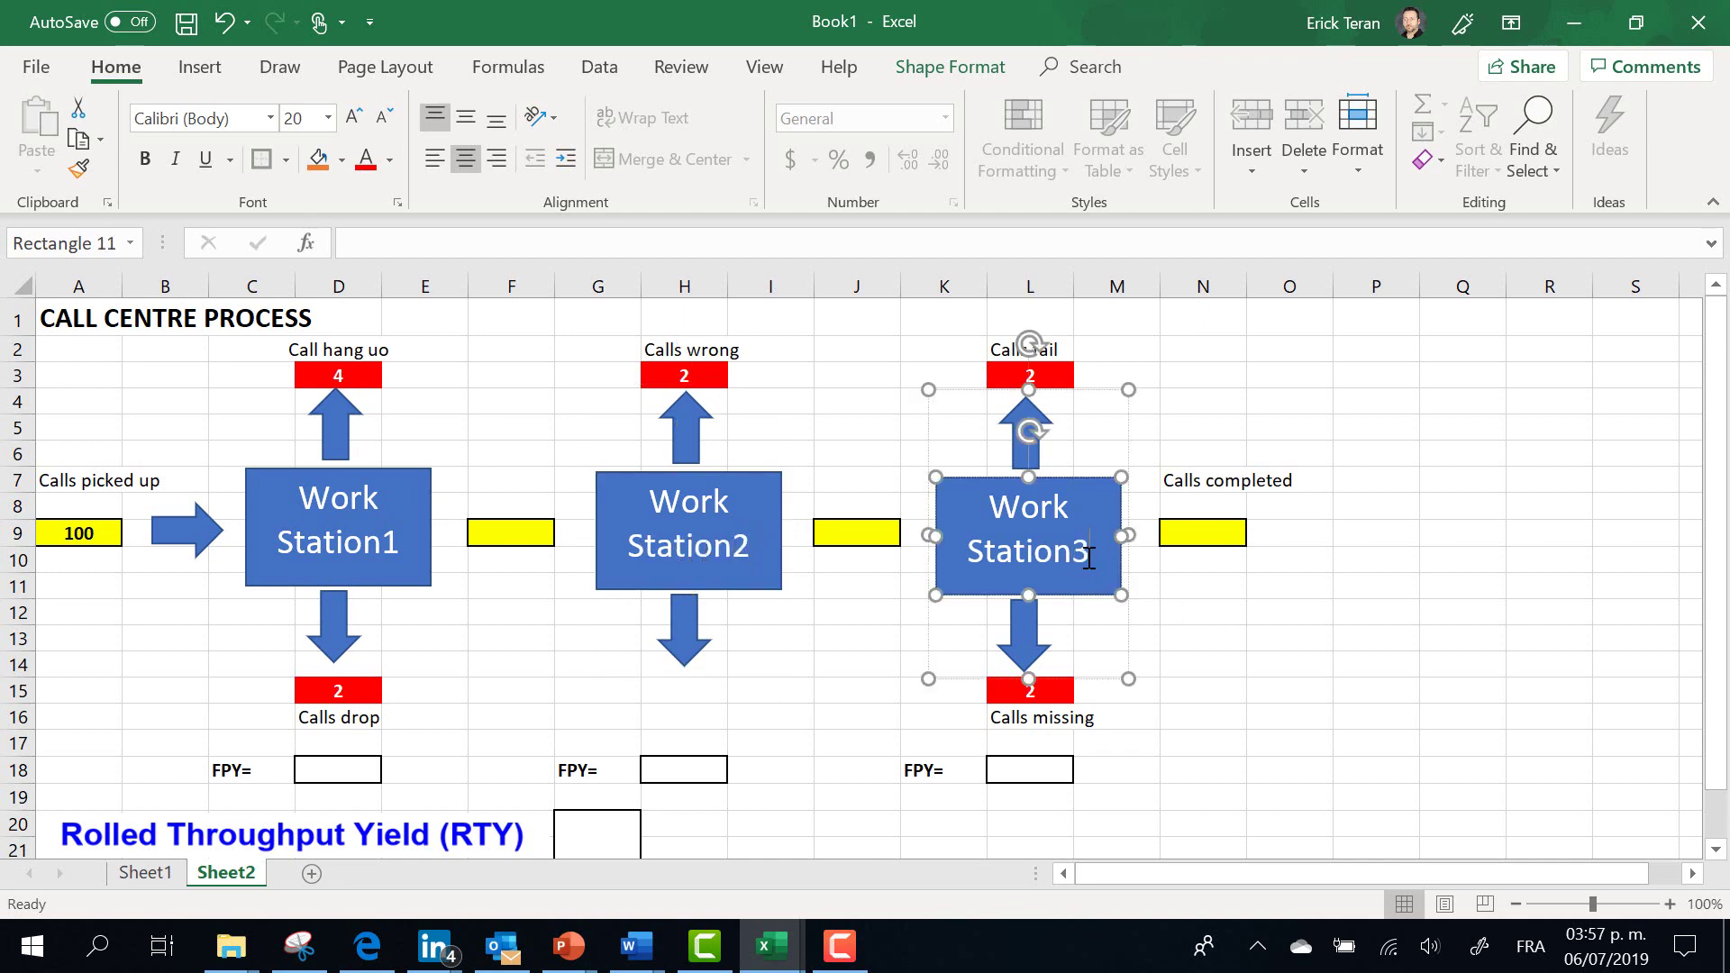
pyautogui.click(1358, 665)
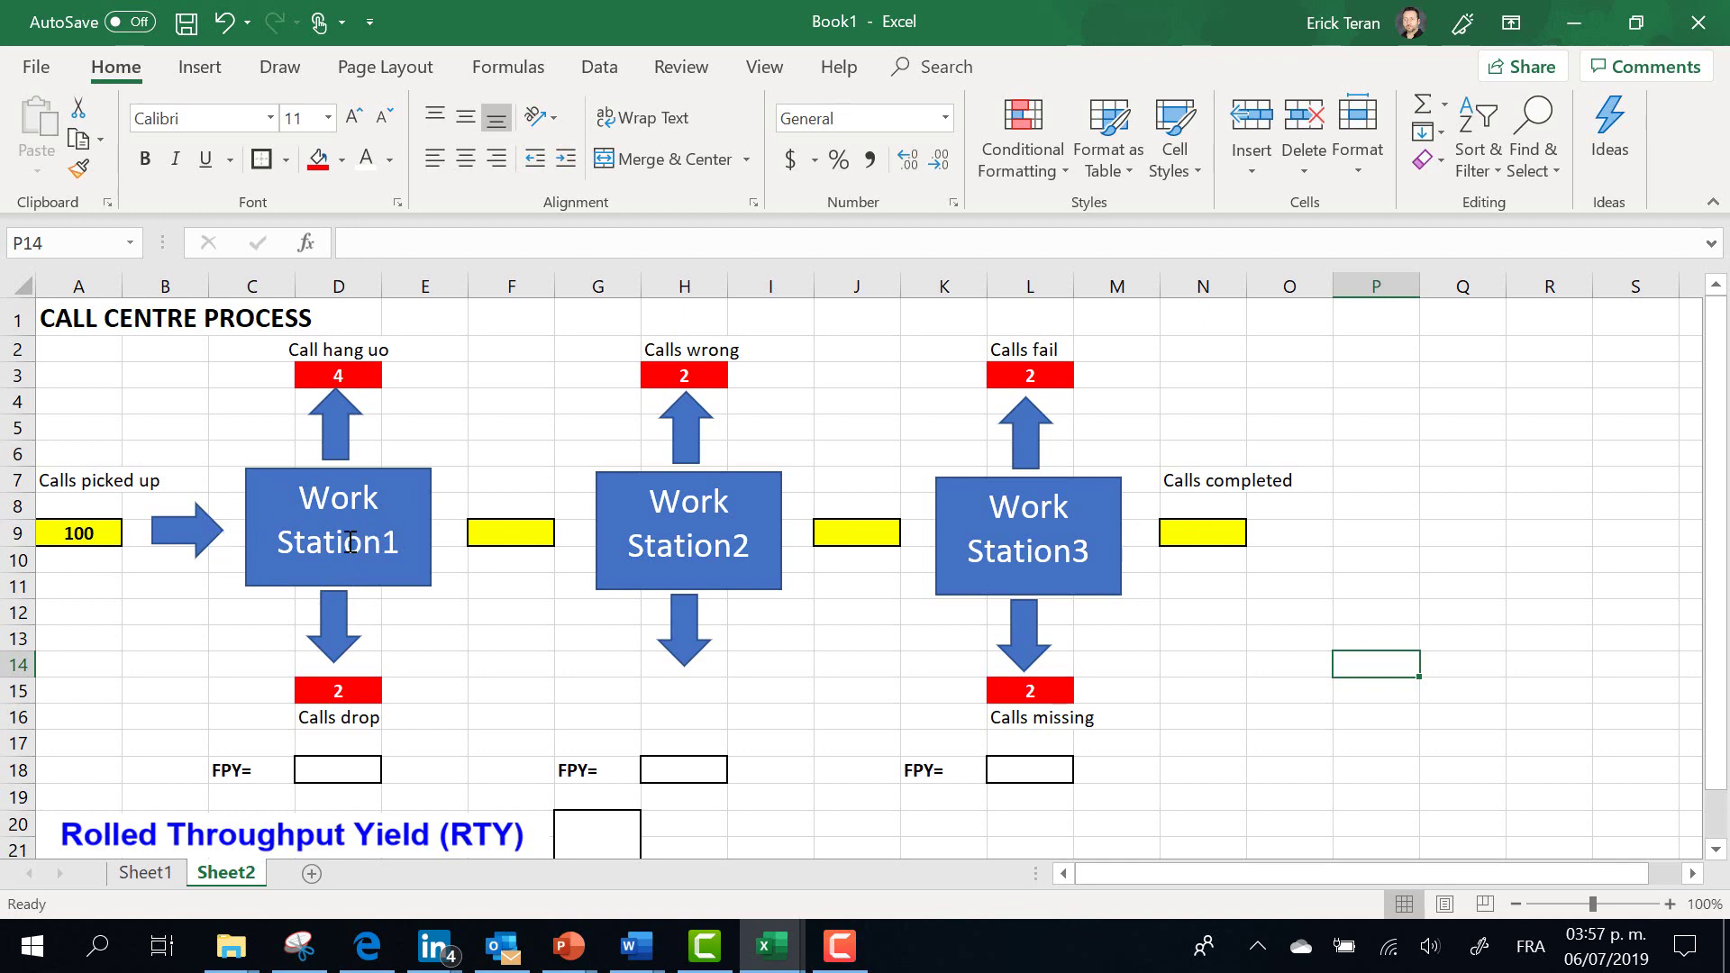
# Correct the D2 label so it reads 'Call hang up'.
pyautogui.click(351, 356)
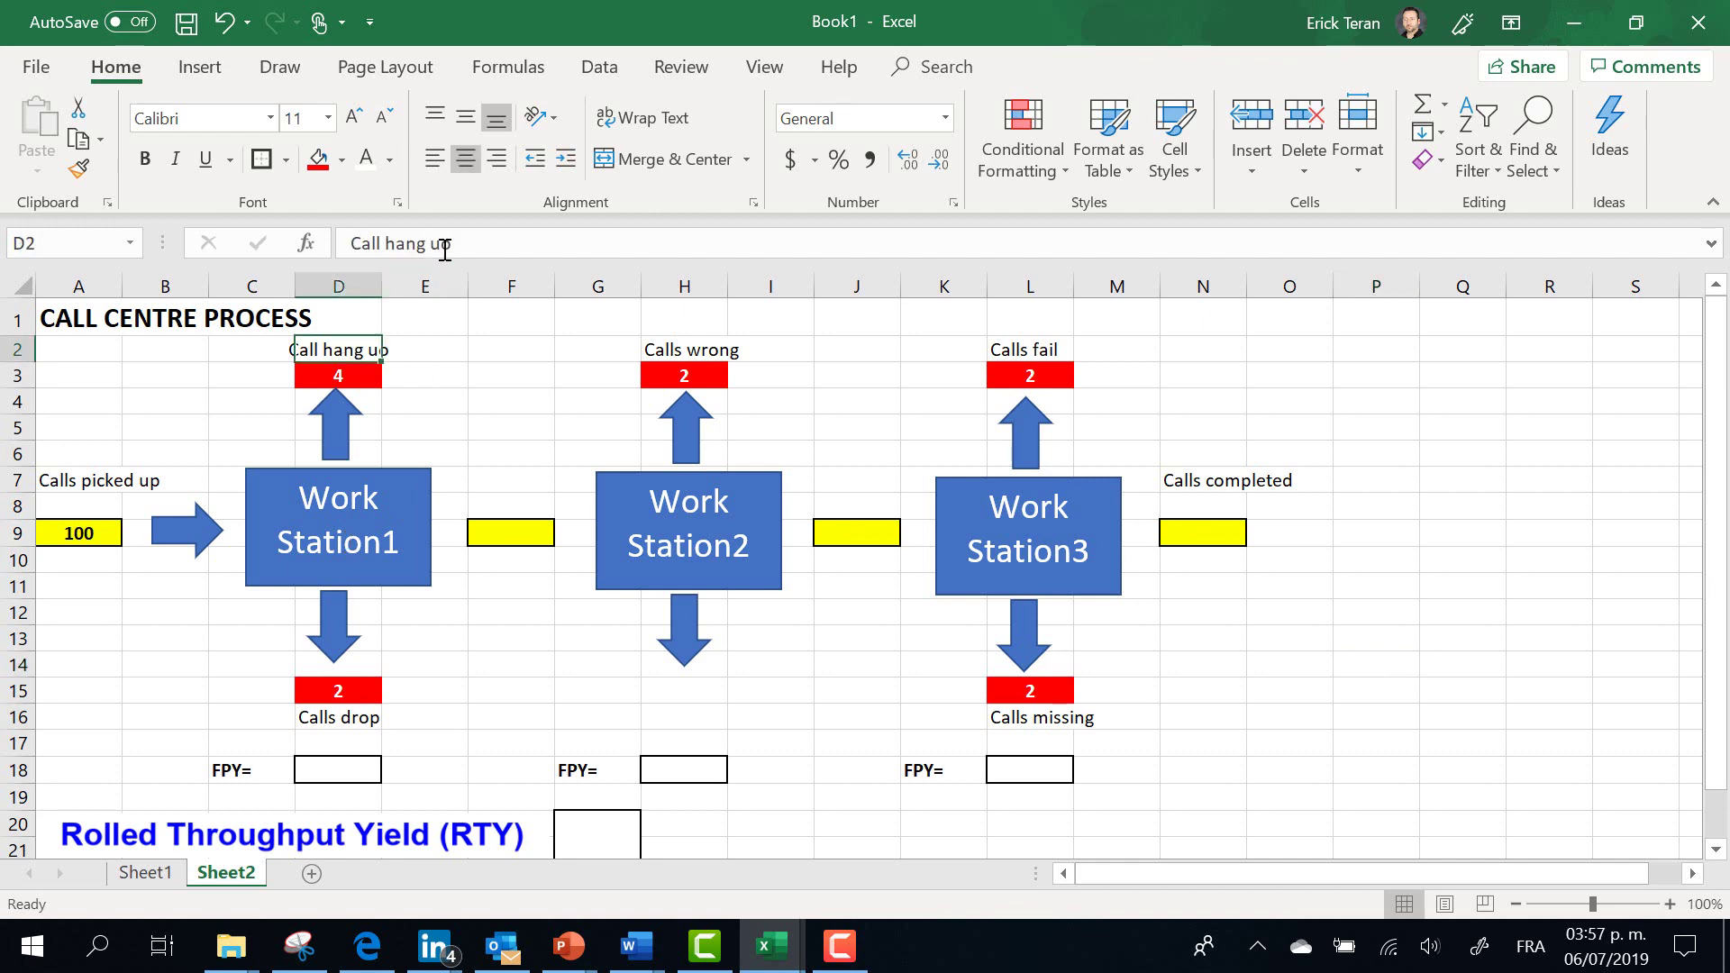
pyautogui.click(453, 256)
pyautogui.press('BackSpace')
pyautogui.write('P')
pyautogui.press('BackSpace')
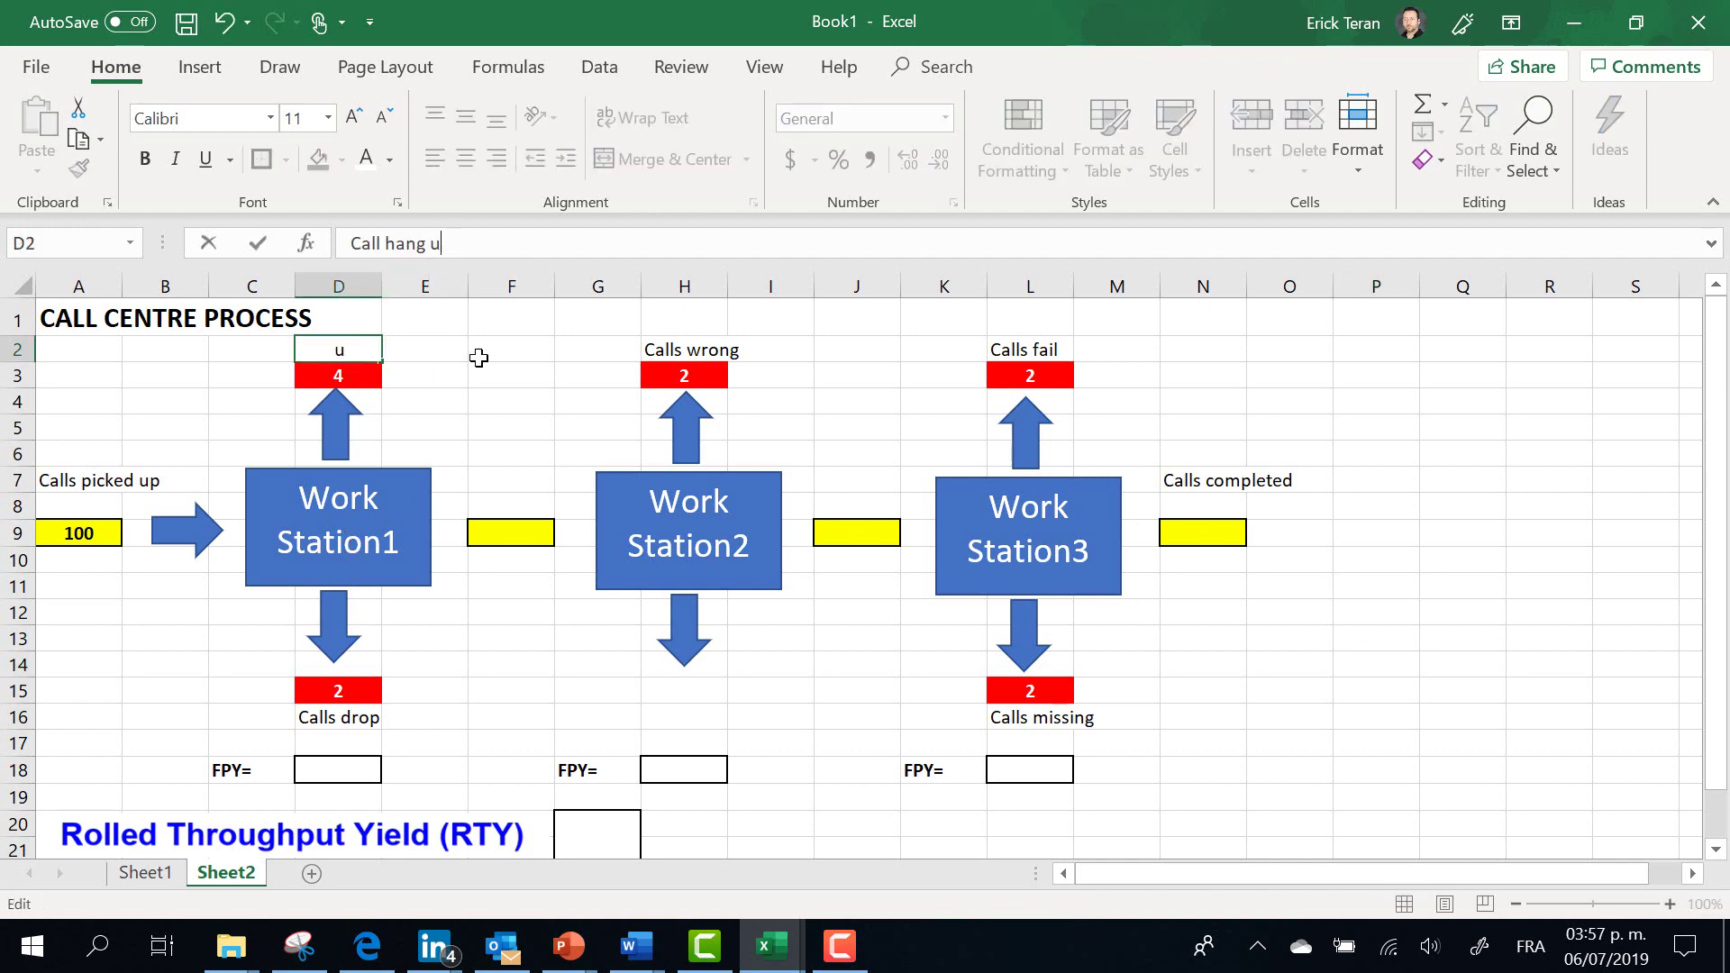
pyautogui.write('p')
pyautogui.click(513, 695)
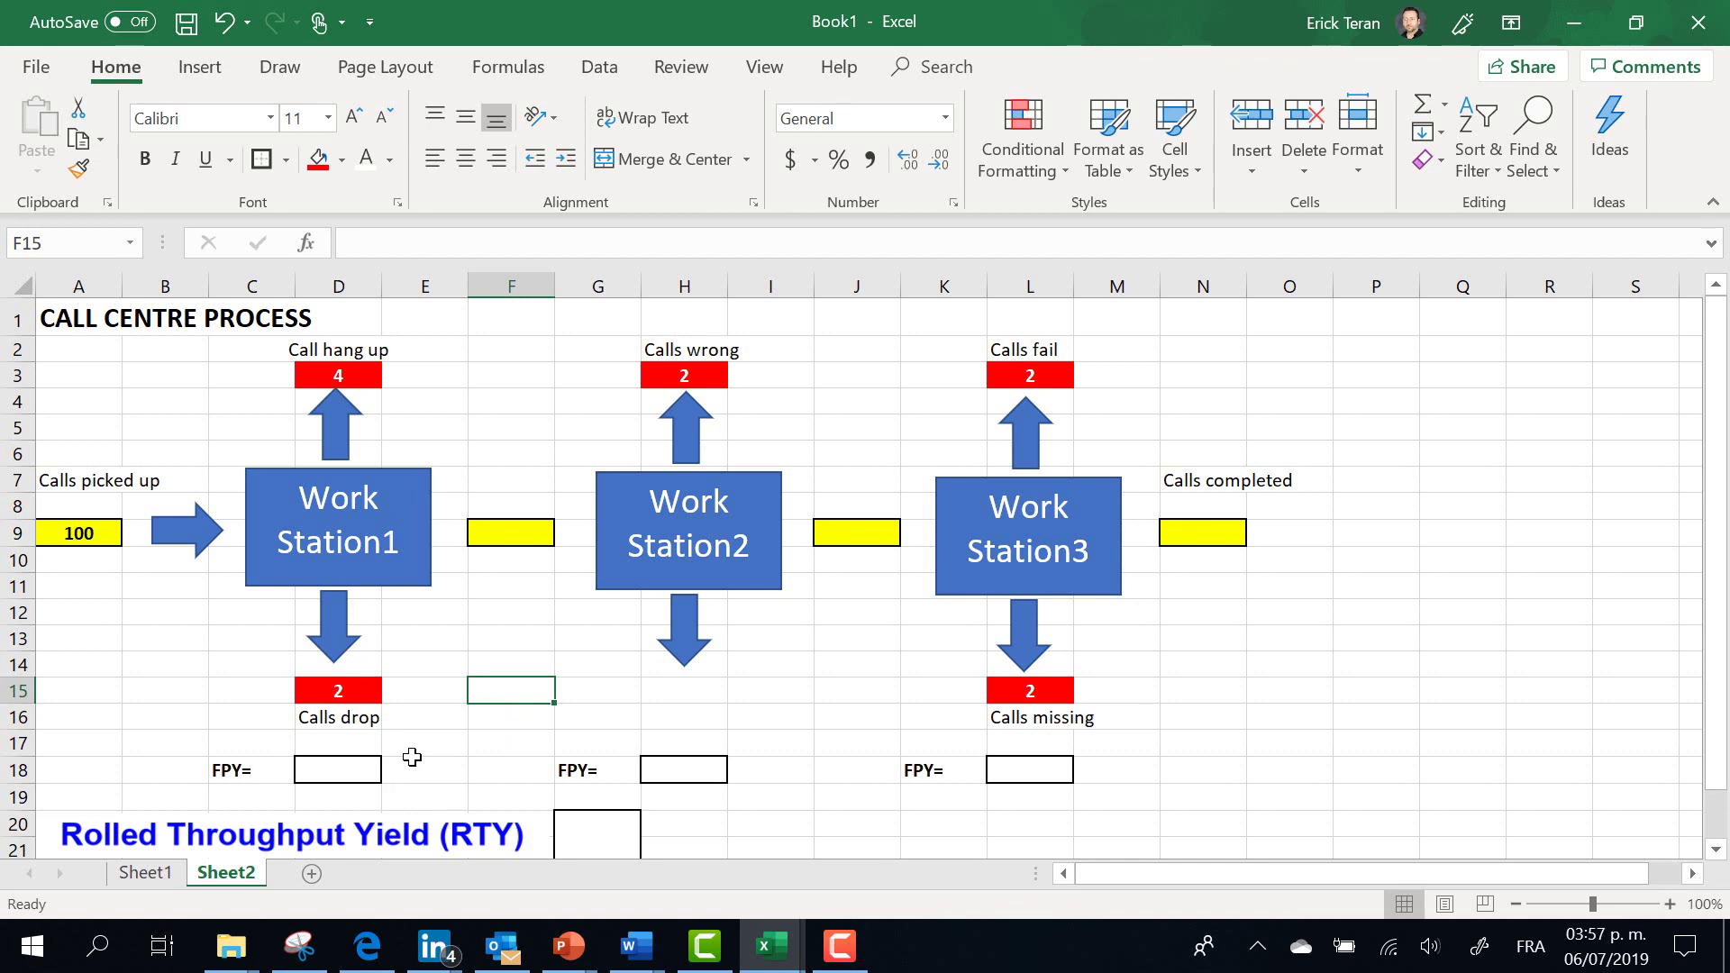
# Enter =A9-(D3+D15) in F9 so Work Station1 passes on 94 calls.
pyautogui.click(530, 534)
pyautogui.write('=')
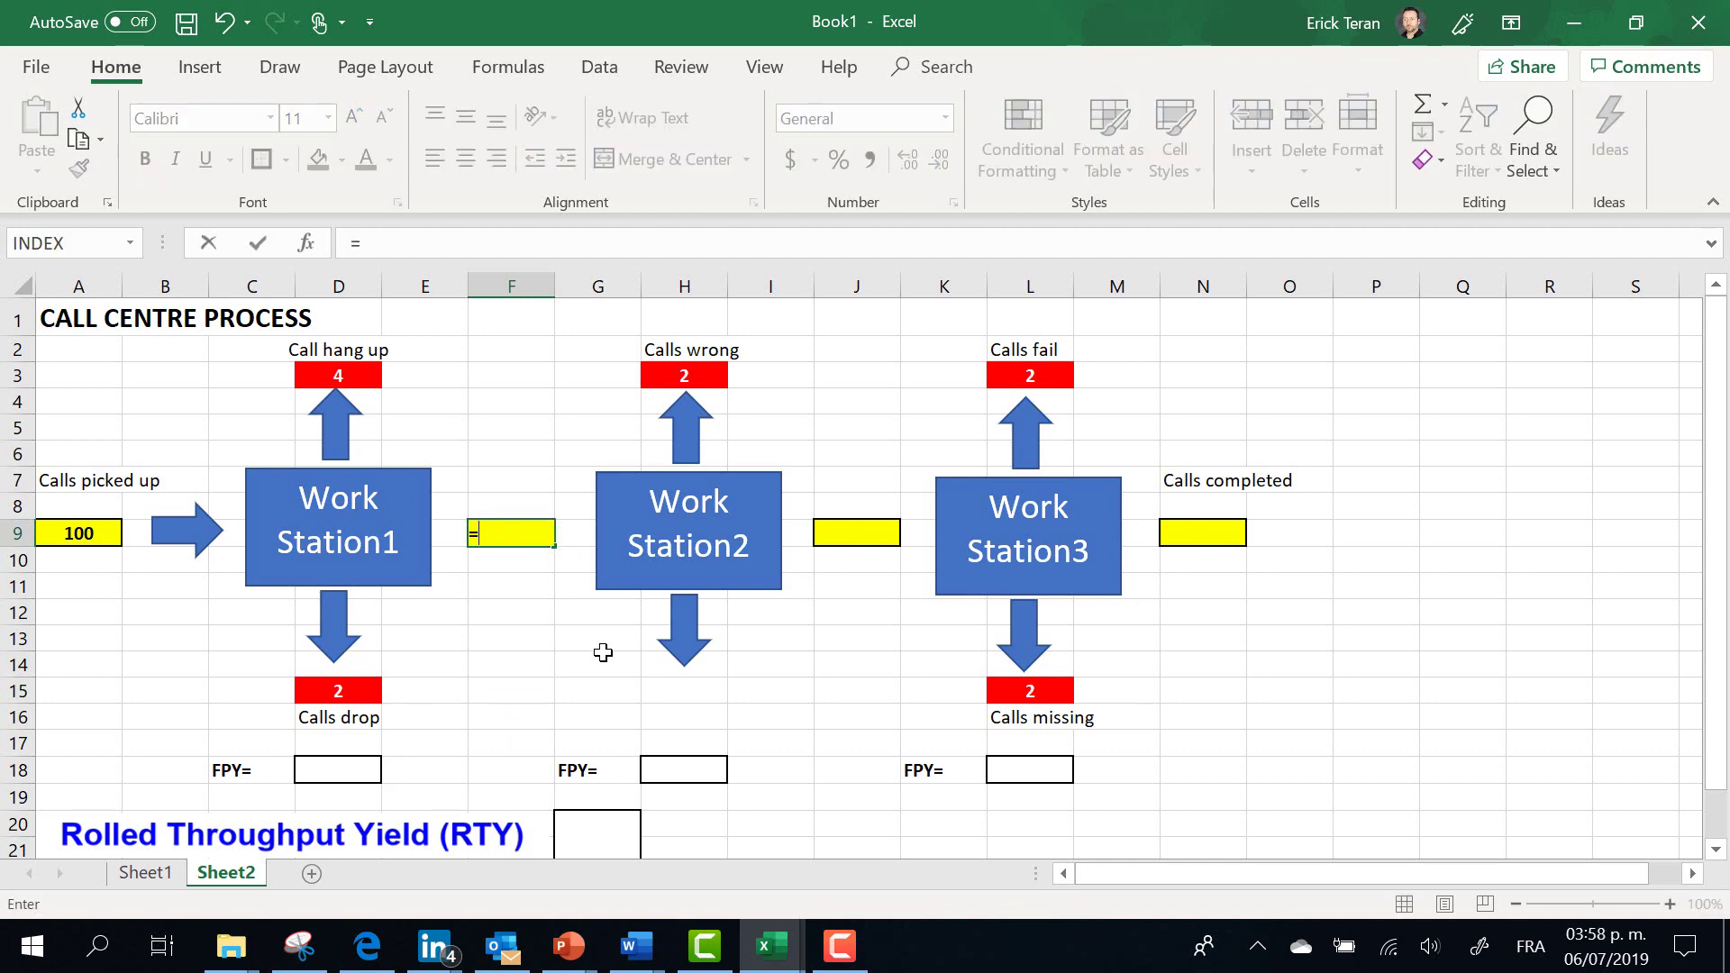
pyautogui.click(75, 540)
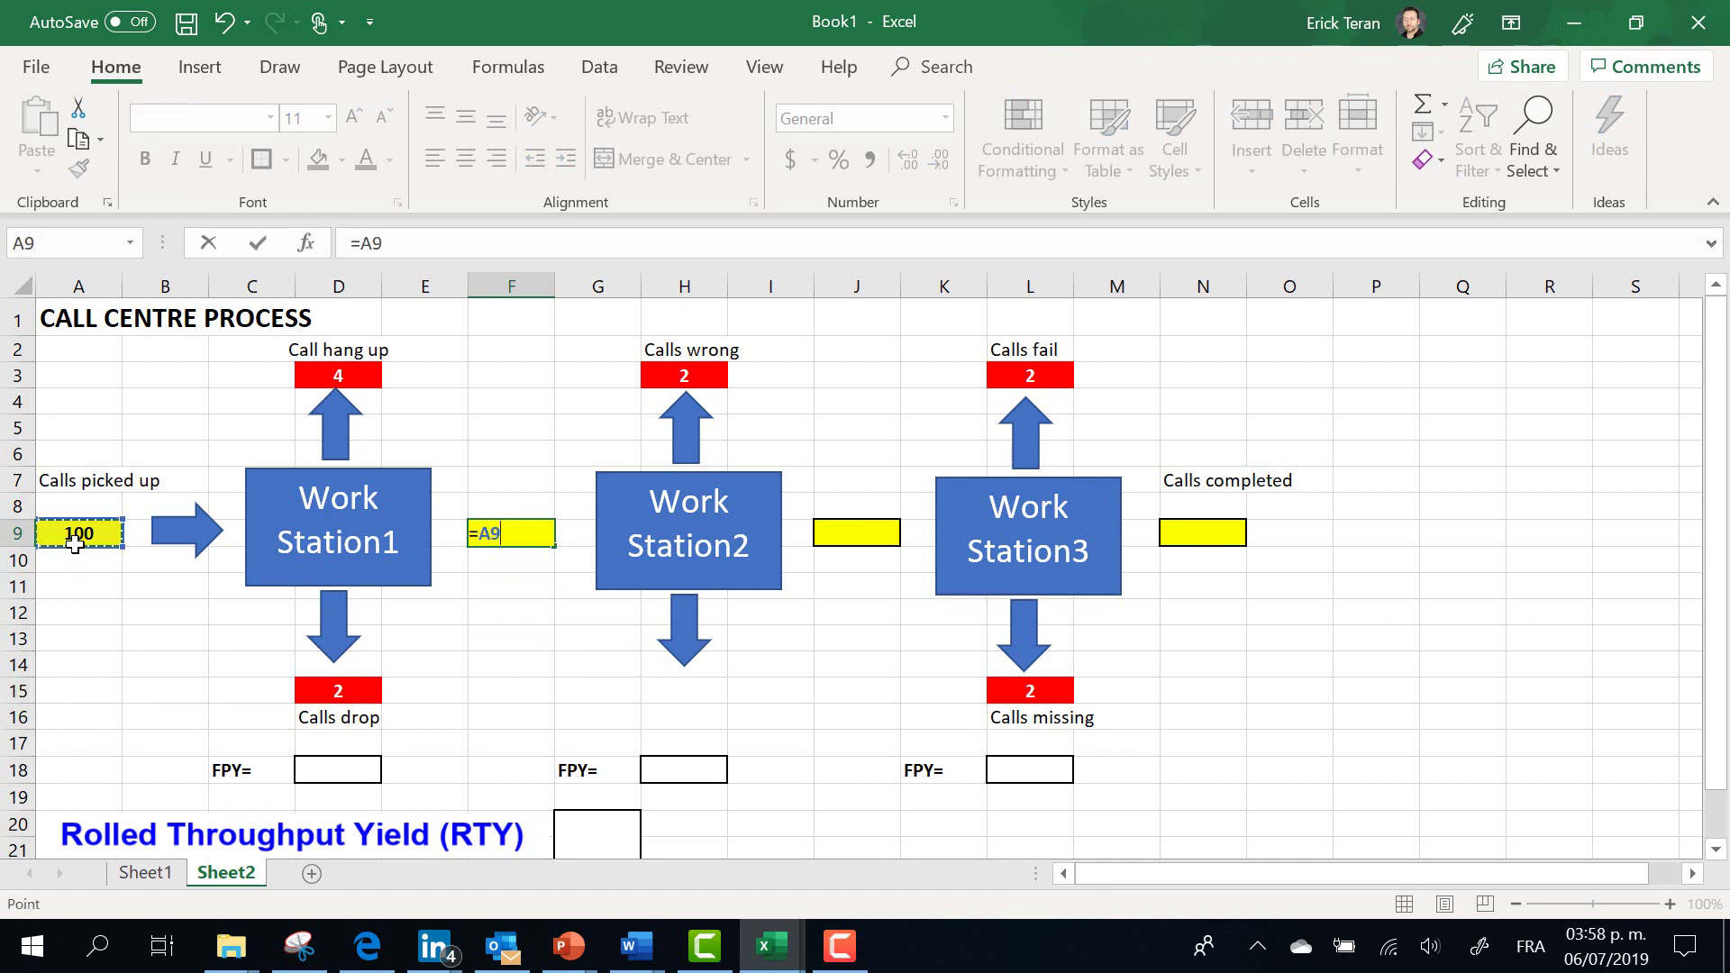
pyautogui.write('-(')
pyautogui.click(309, 380)
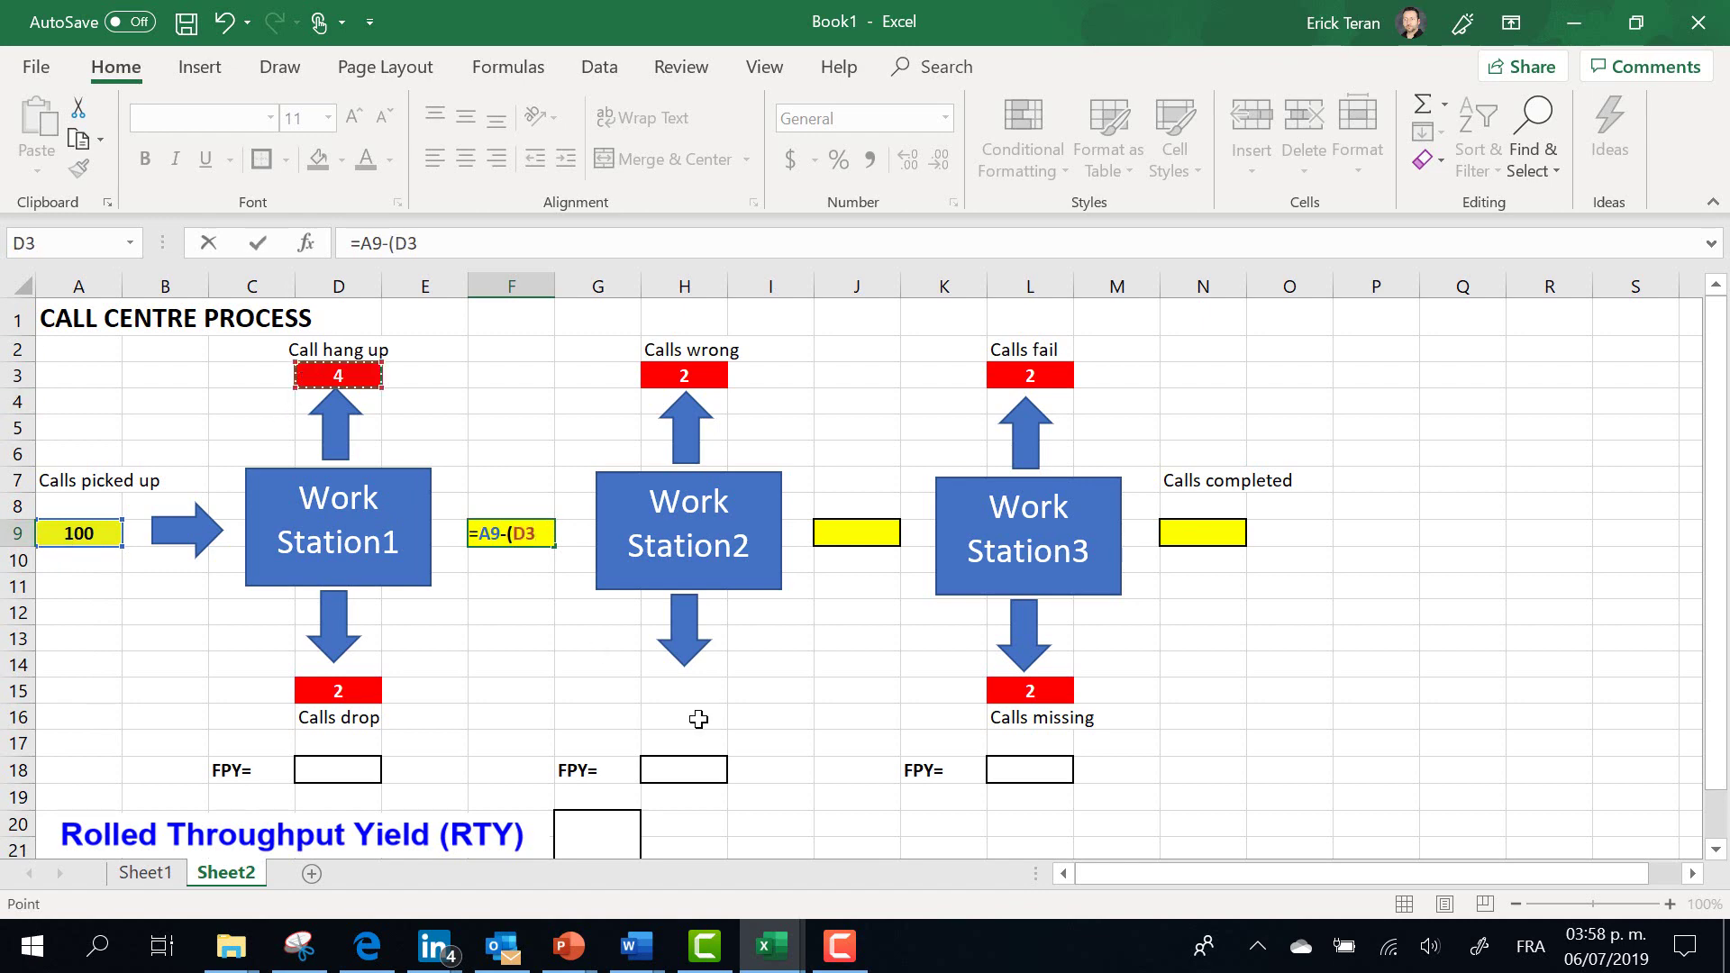
pyautogui.write('+')
pyautogui.click(345, 694)
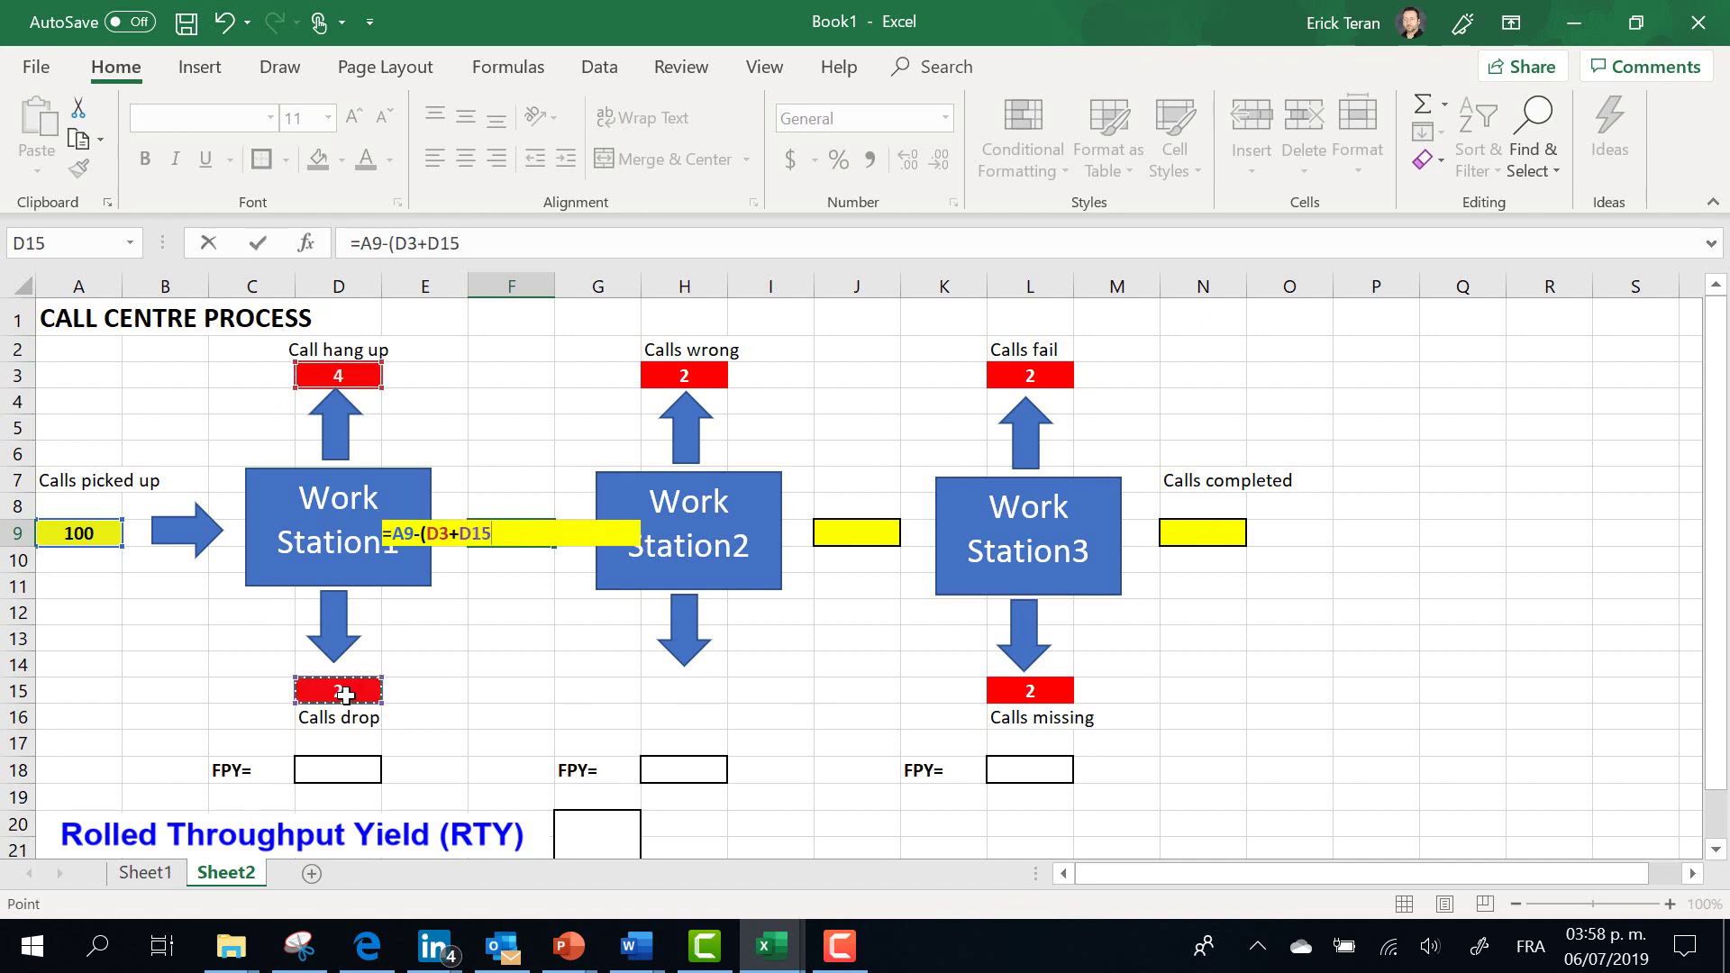
pyautogui.write(')')
pyautogui.press('Return')
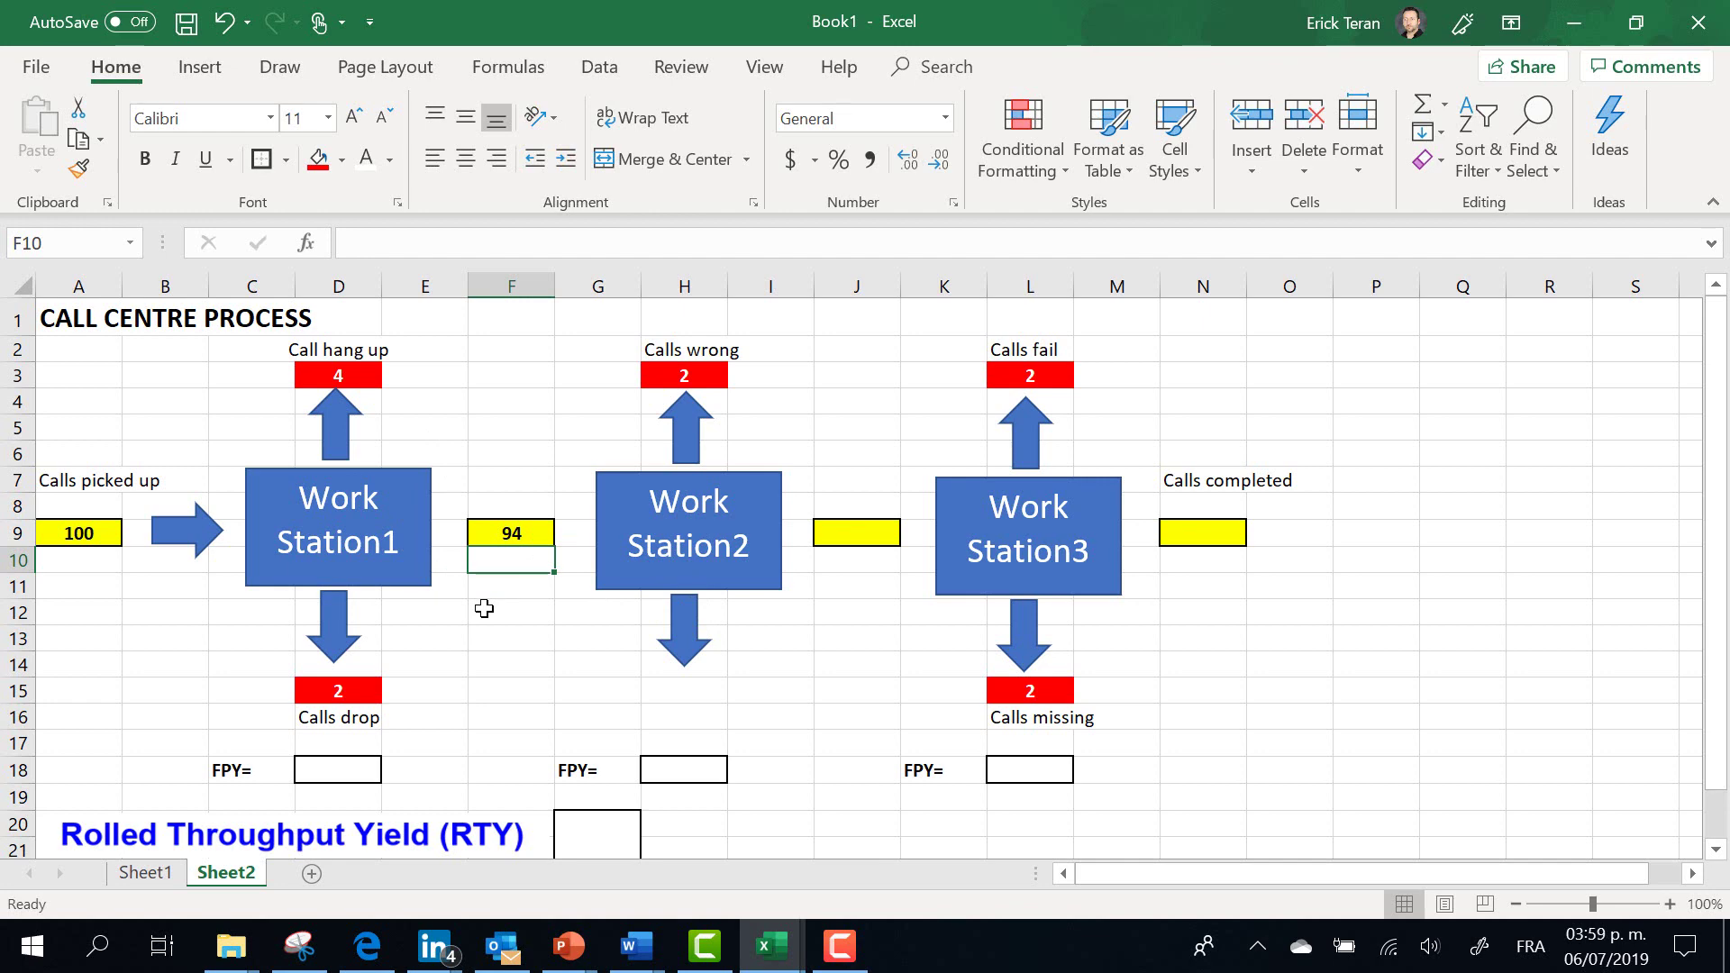
pyautogui.click(842, 534)
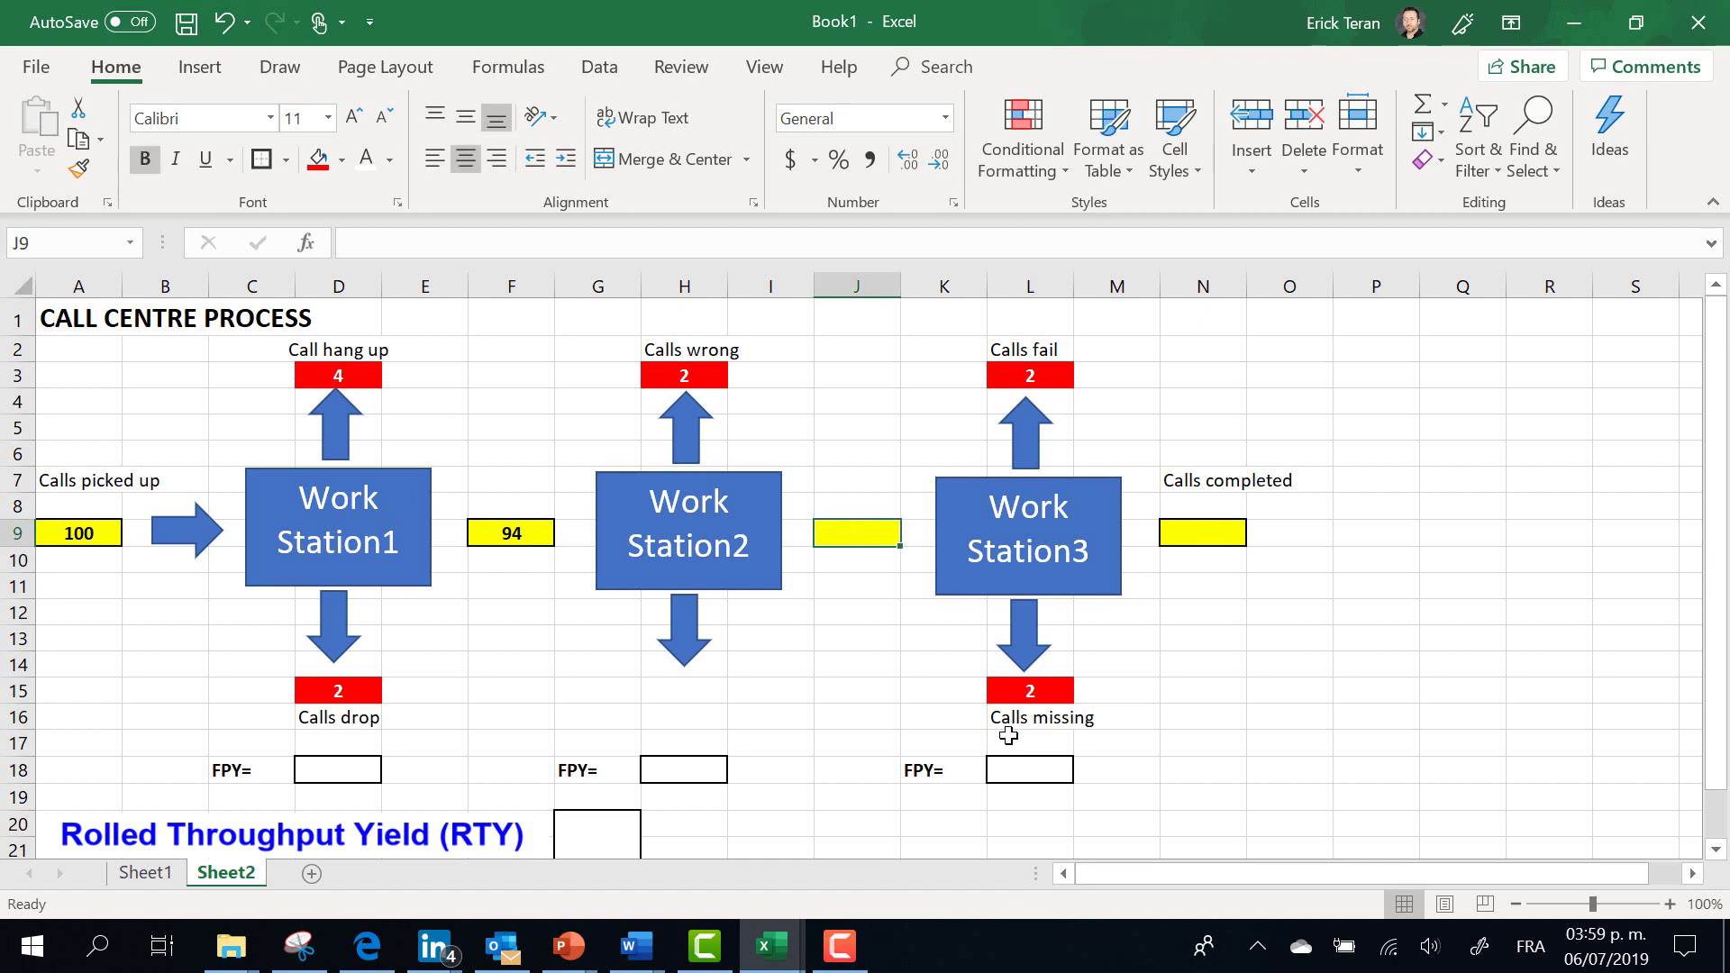
# Enter =F9-H3 in J9 so Work Station2 passes on 92 calls.
pyautogui.write('=')
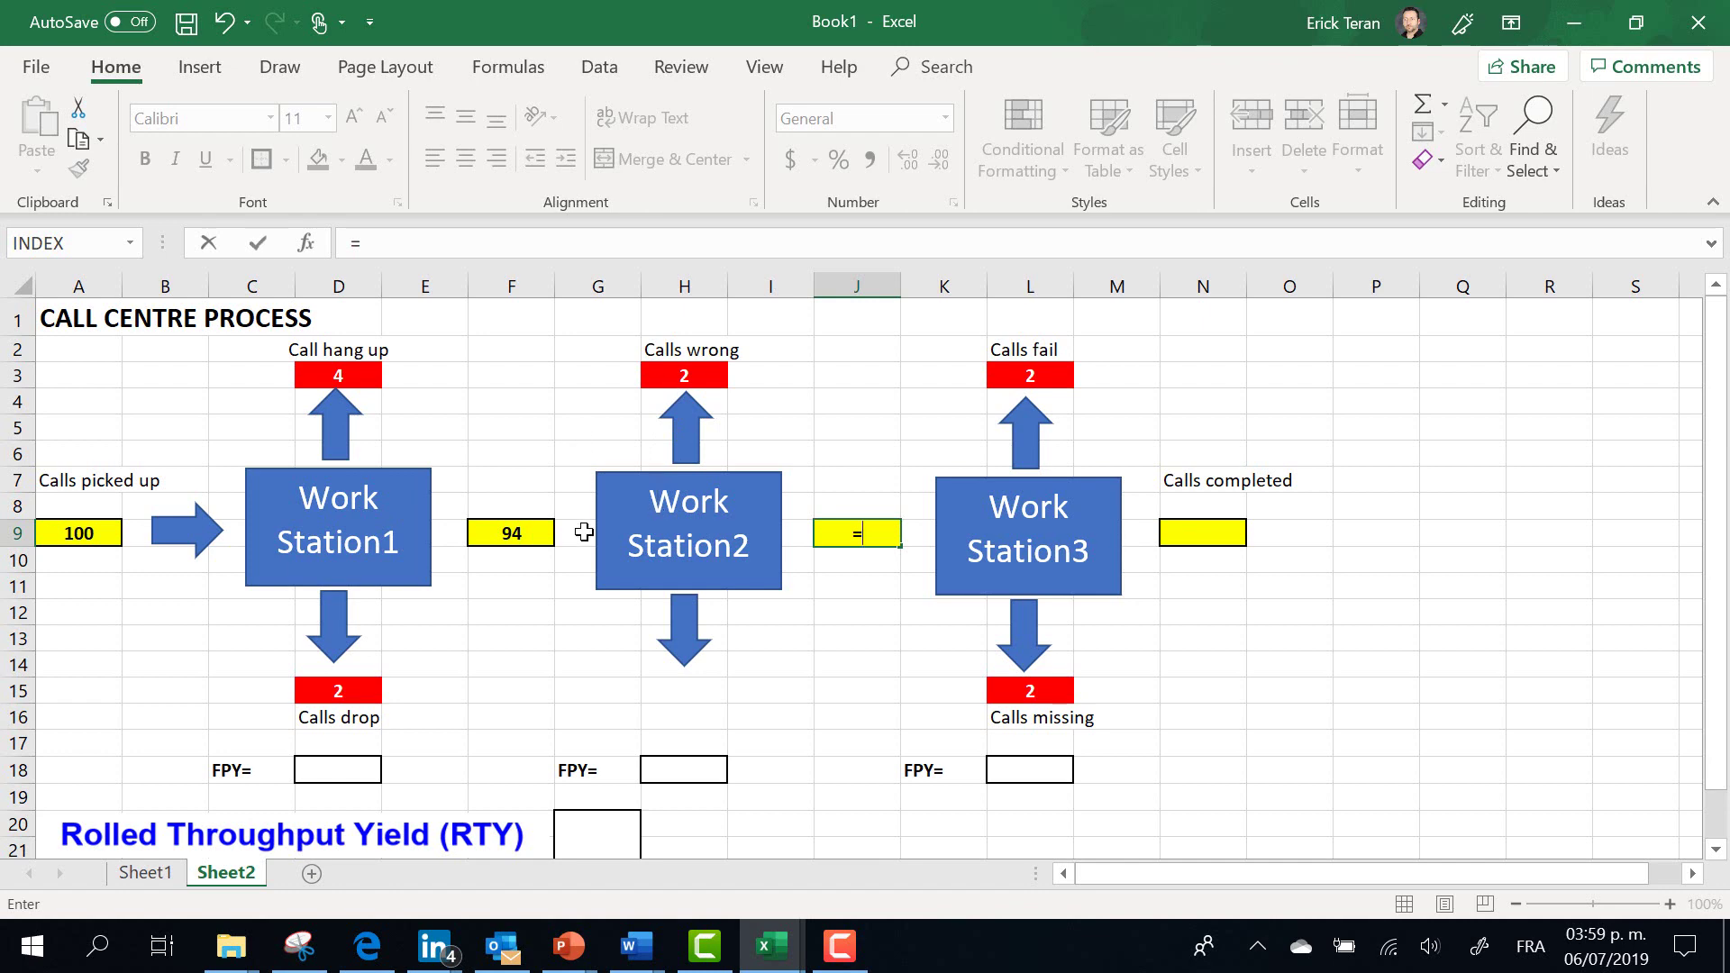
pyautogui.click(495, 541)
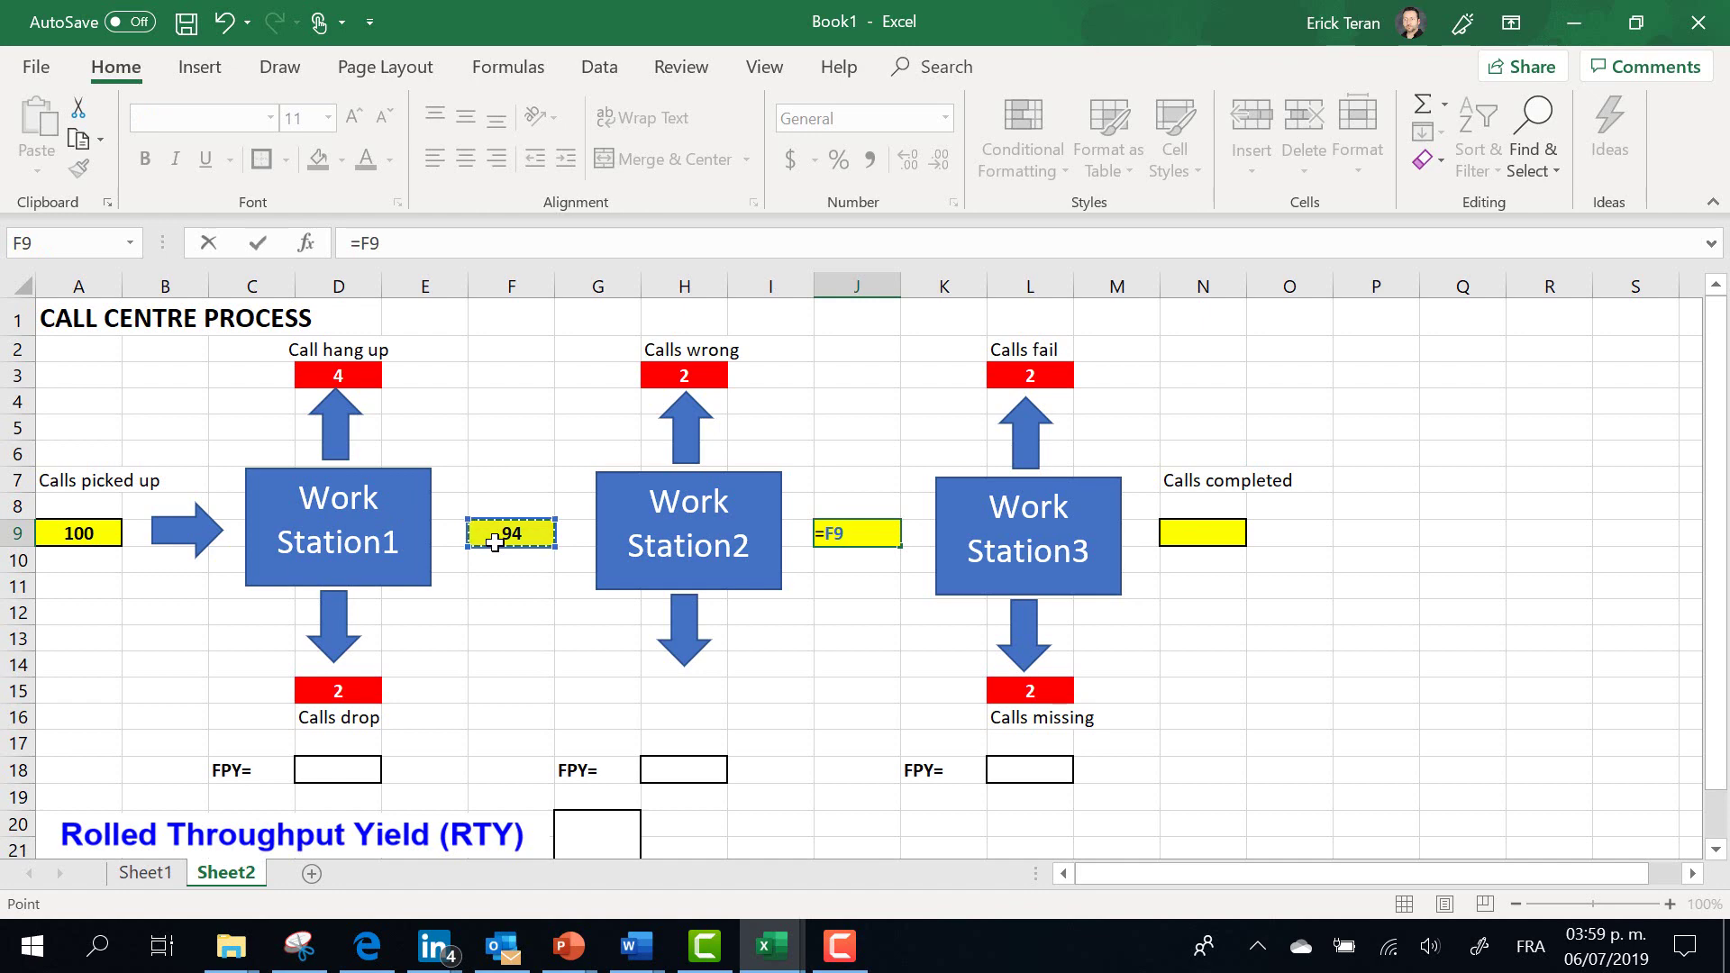
pyautogui.write('-')
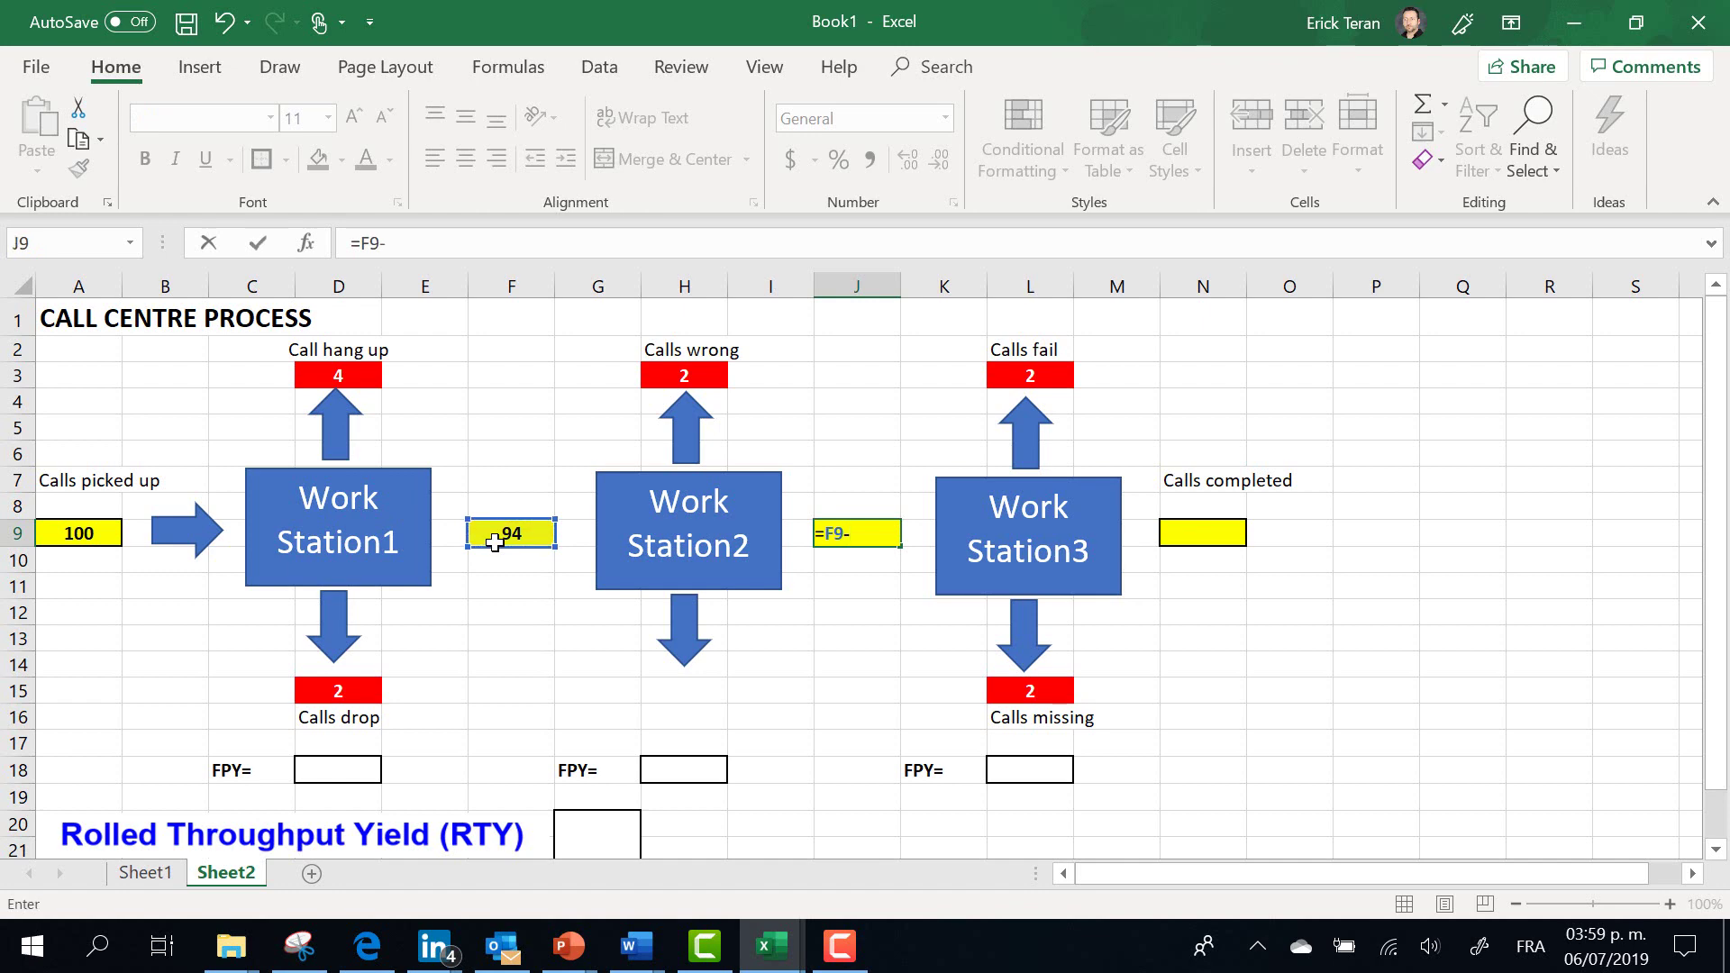
pyautogui.click(685, 378)
pyautogui.press('Return')
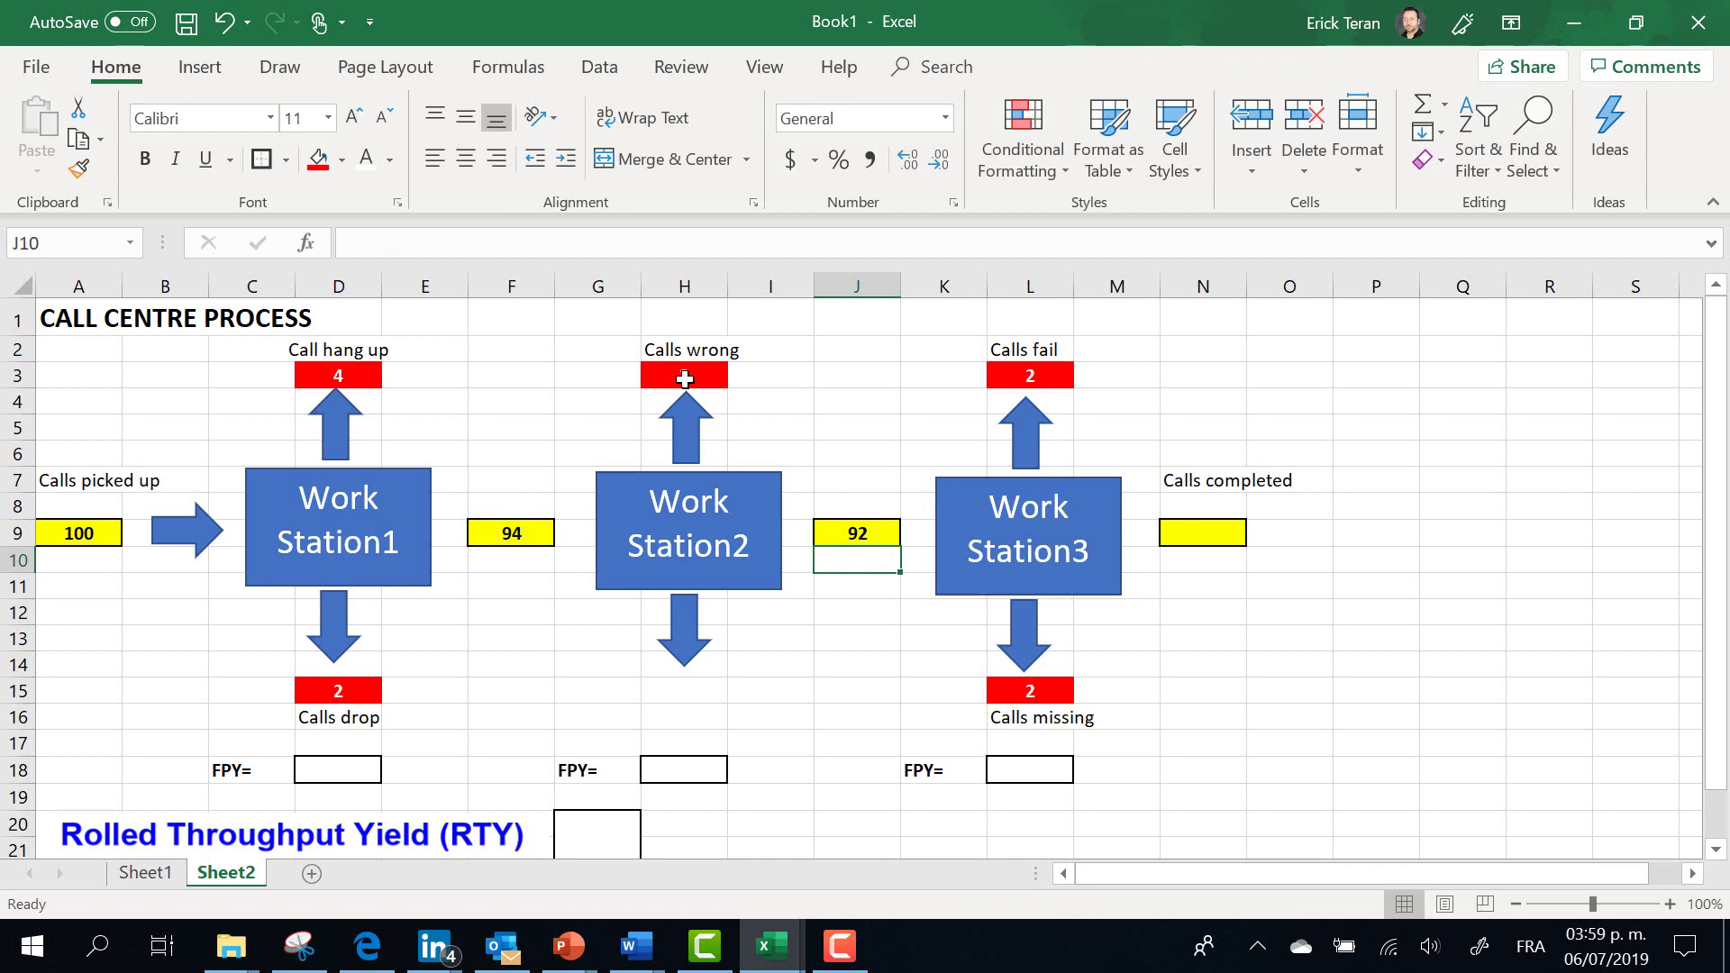
pyautogui.click(1213, 536)
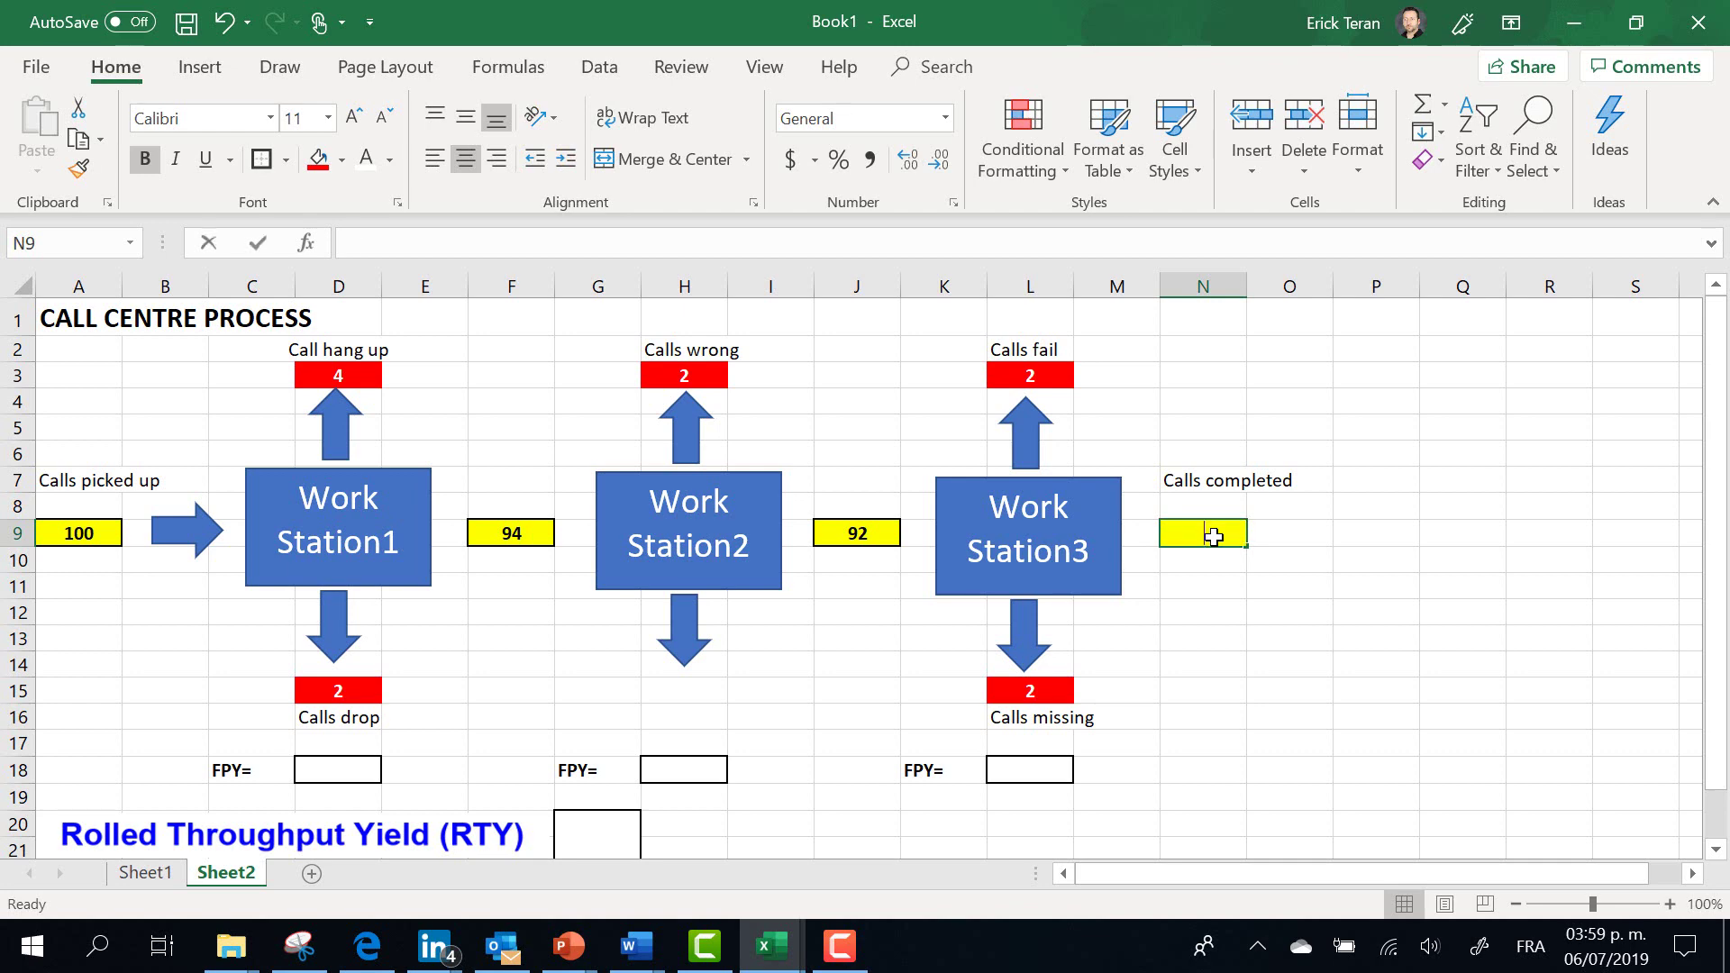
# Enter =J9(L3+L15) in N9 to count calls completed after fails and missing calls.
pyautogui.write('=')
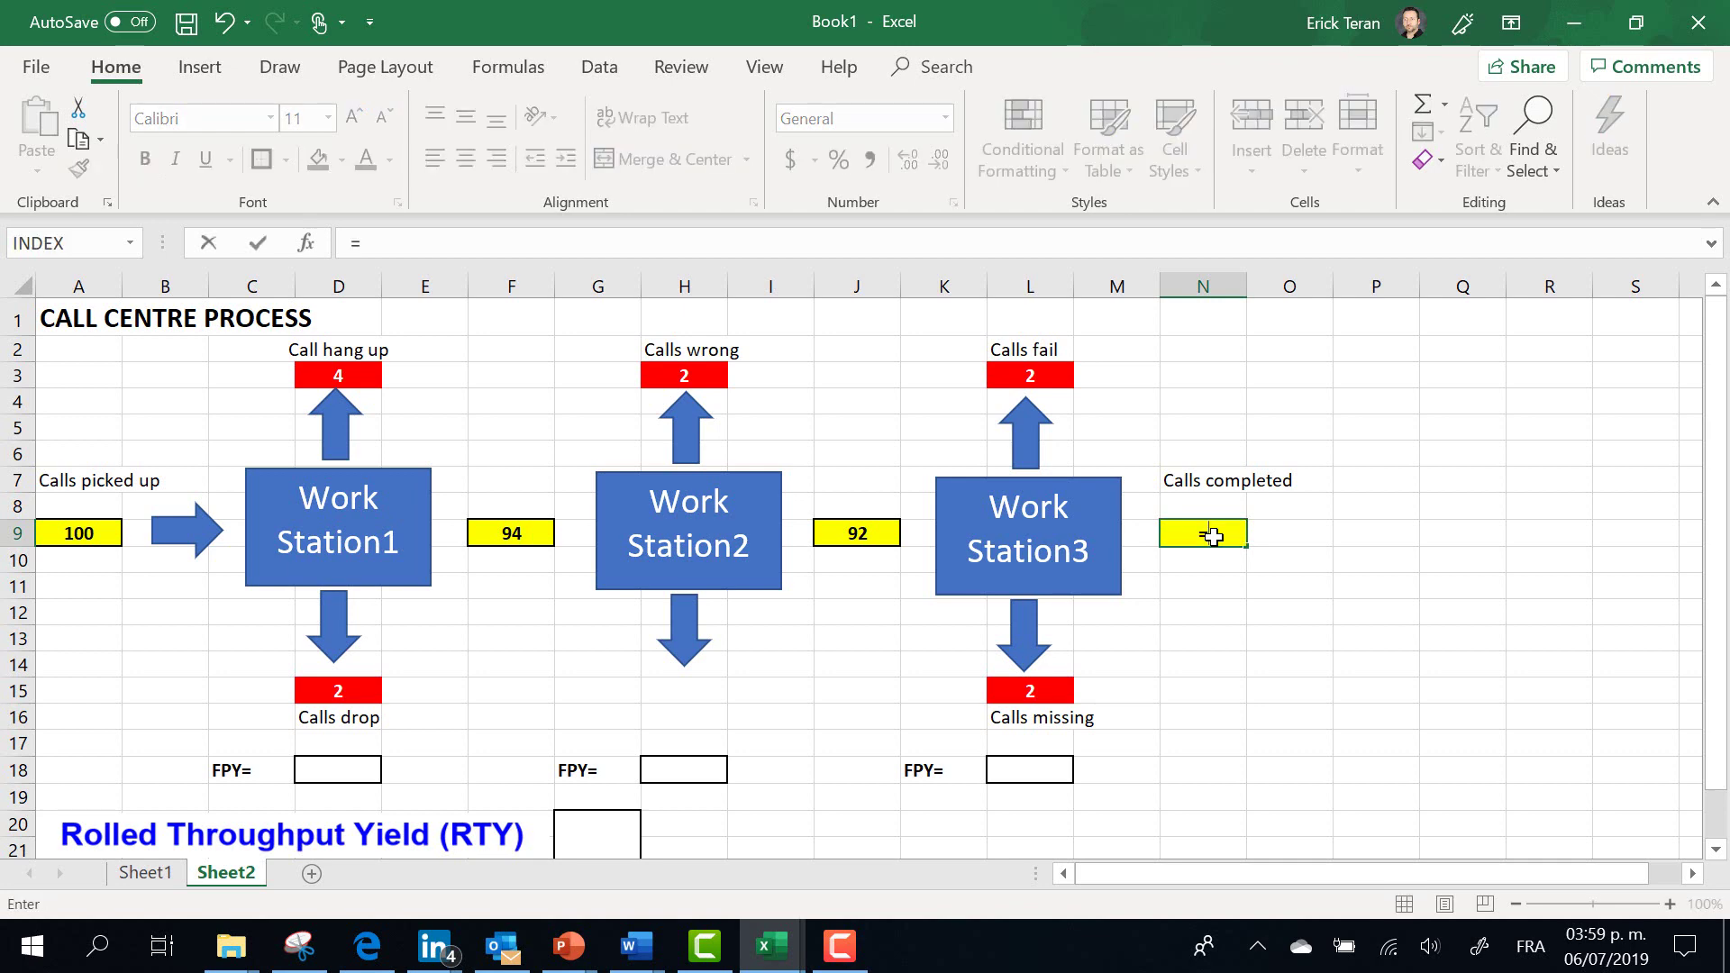
pyautogui.click(862, 535)
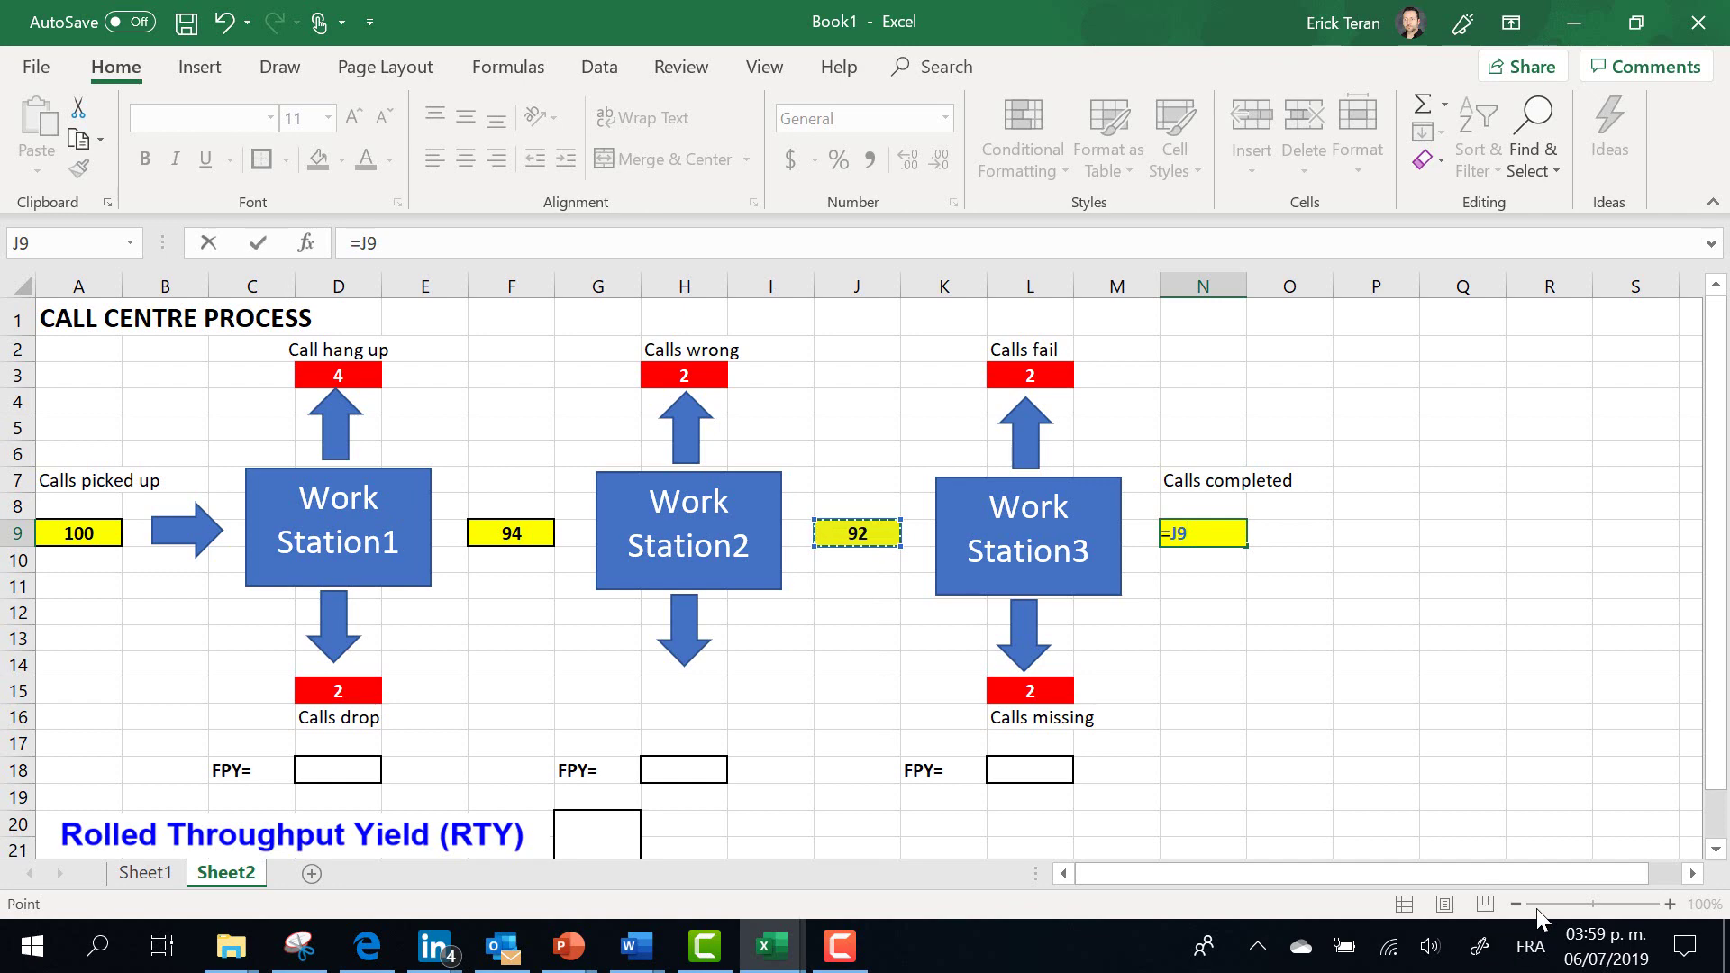
pyautogui.write('(')
pyautogui.click(1027, 378)
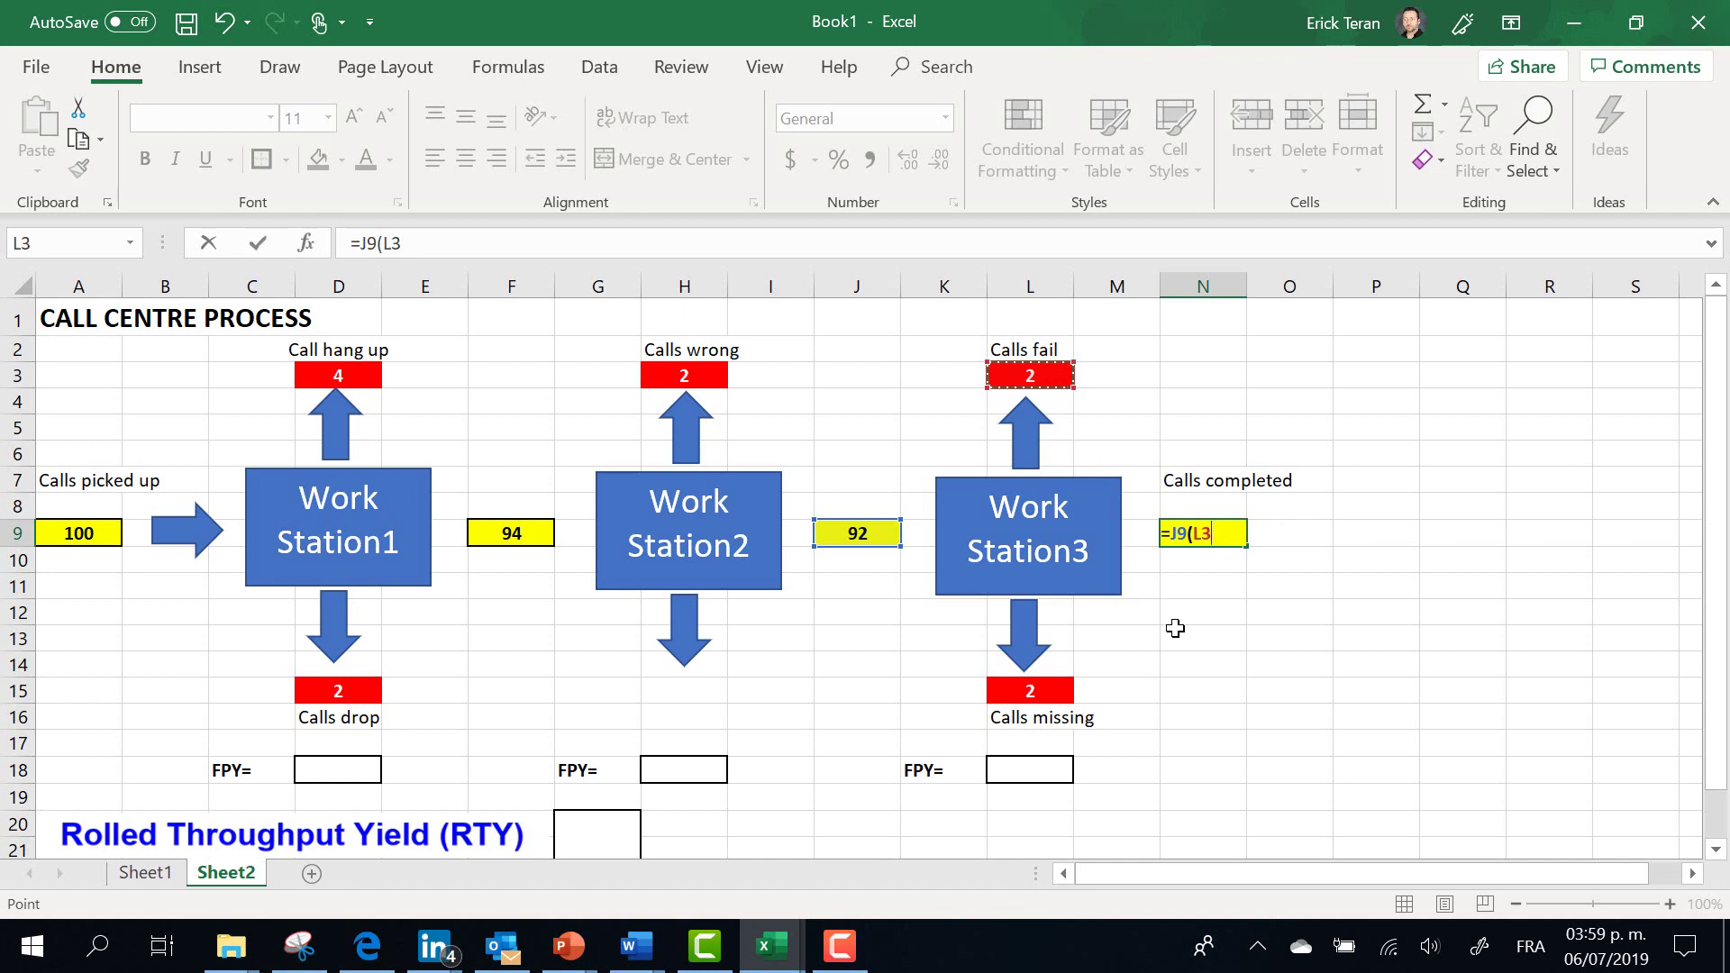
pyautogui.write('+')
pyautogui.click(1034, 691)
pyautogui.write(')')
pyautogui.press('Return')
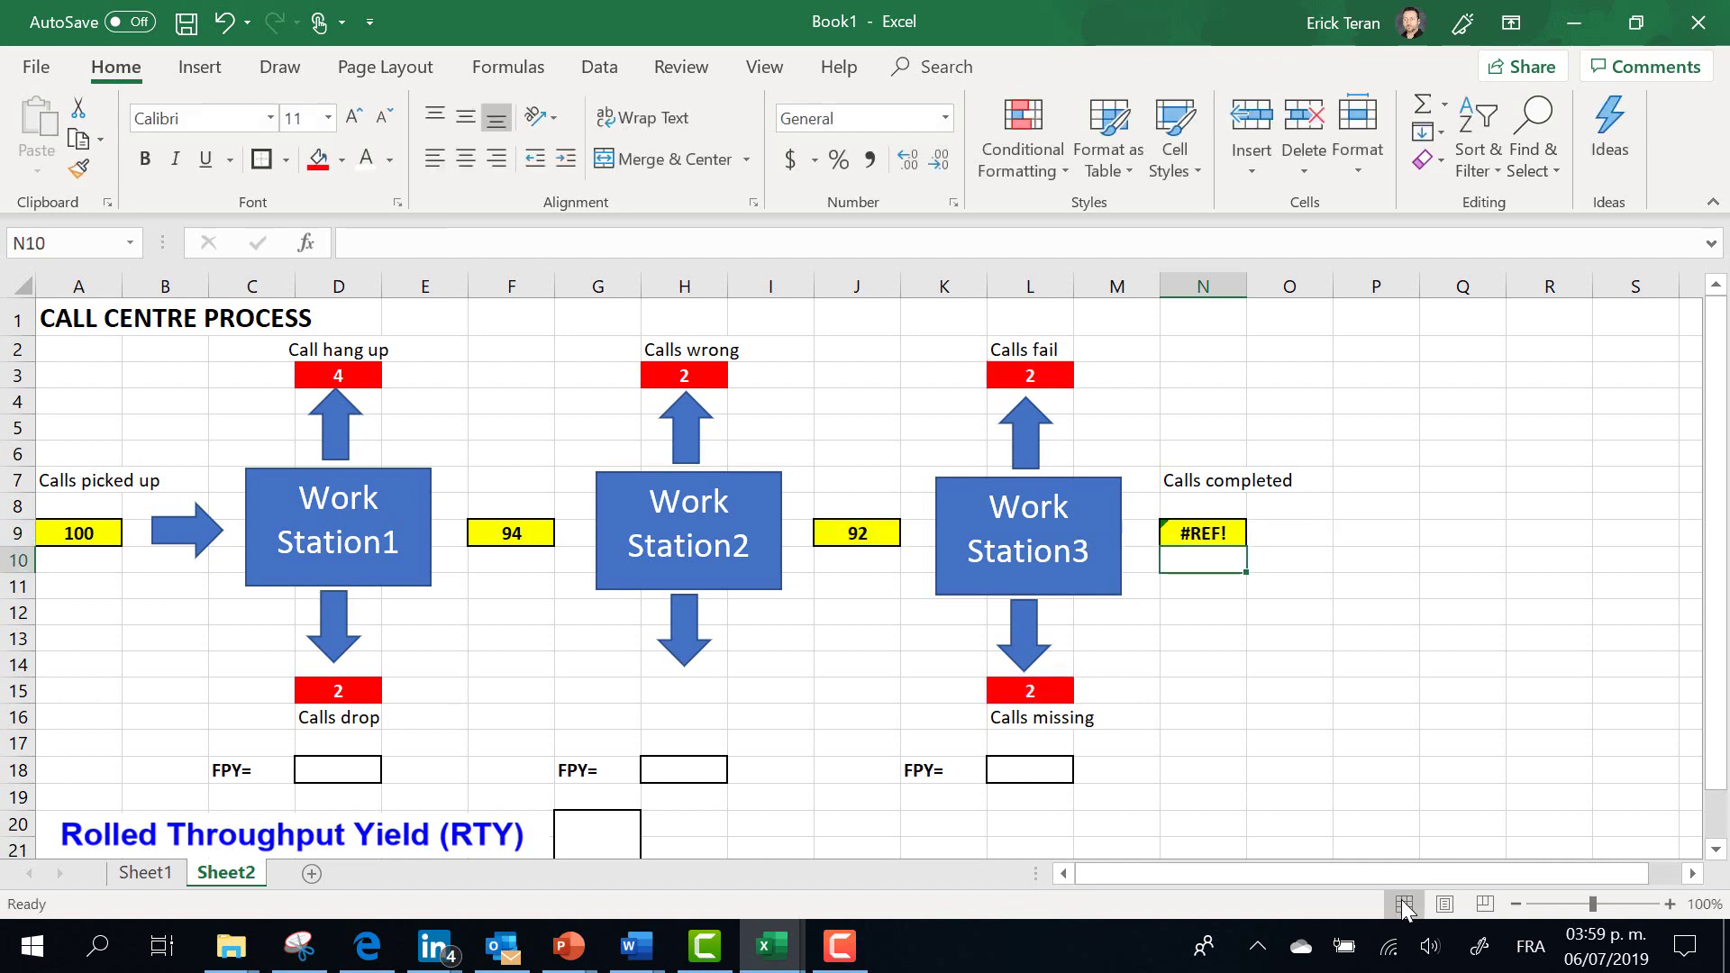
# Fix N9's #REF! error by inserting a minus after J9, giving 88.
pyautogui.click(1207, 537)
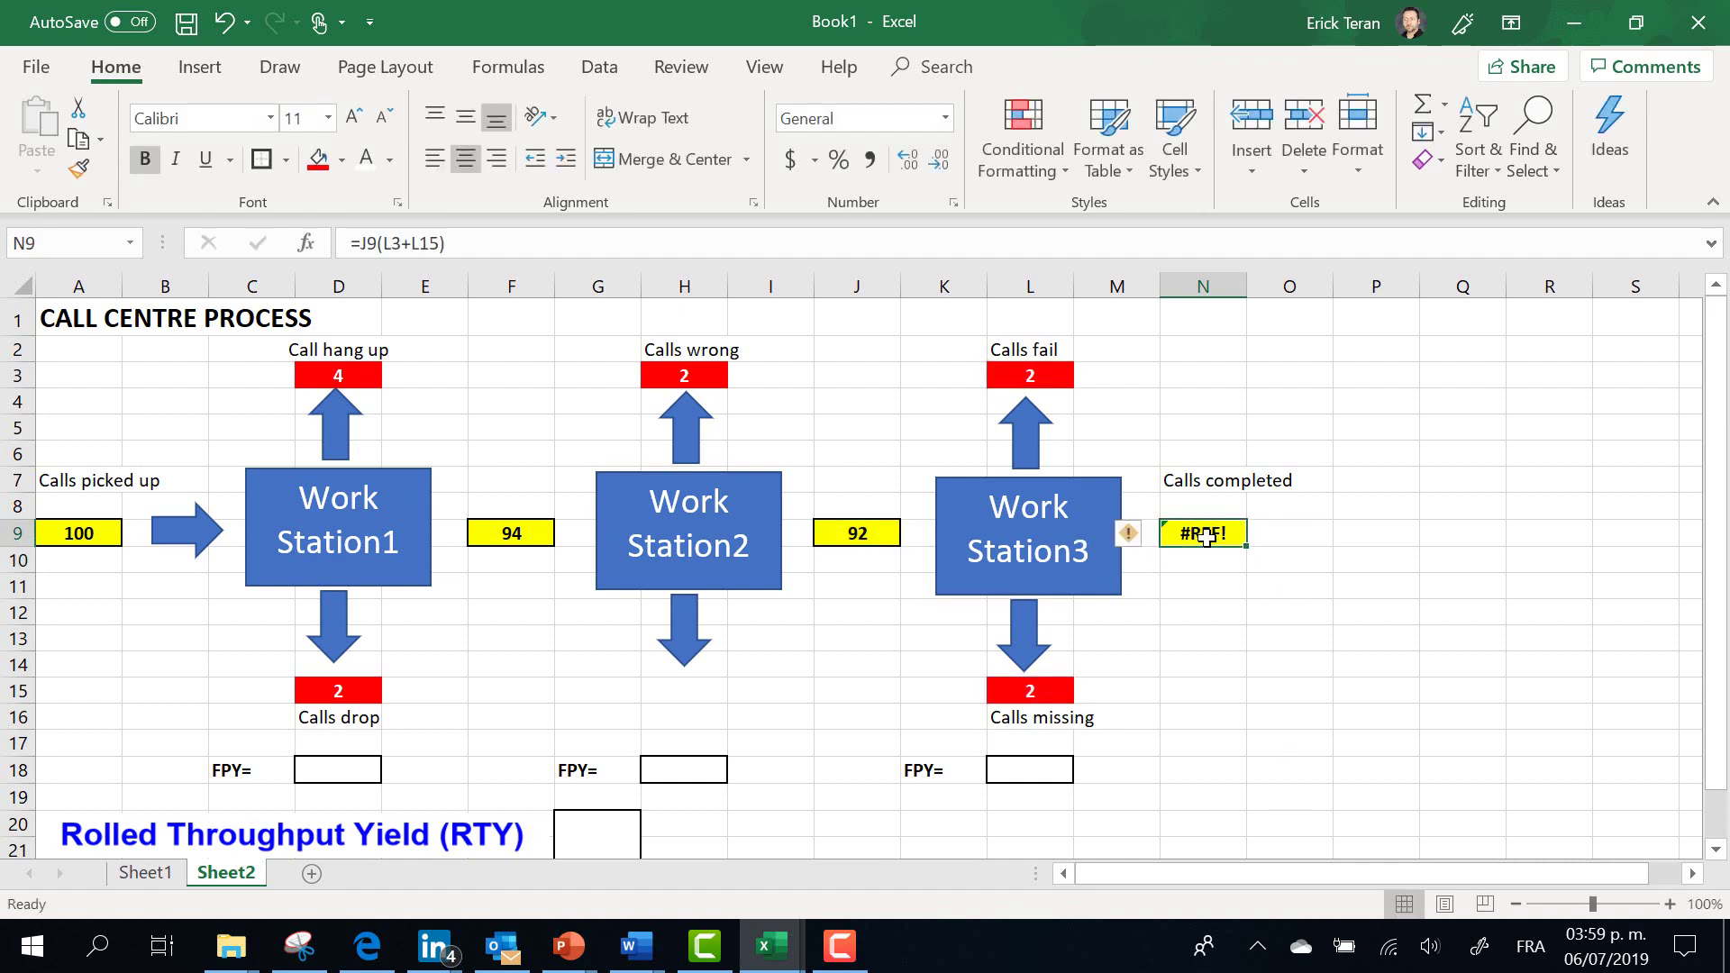
pyautogui.doubleClick(1218, 532)
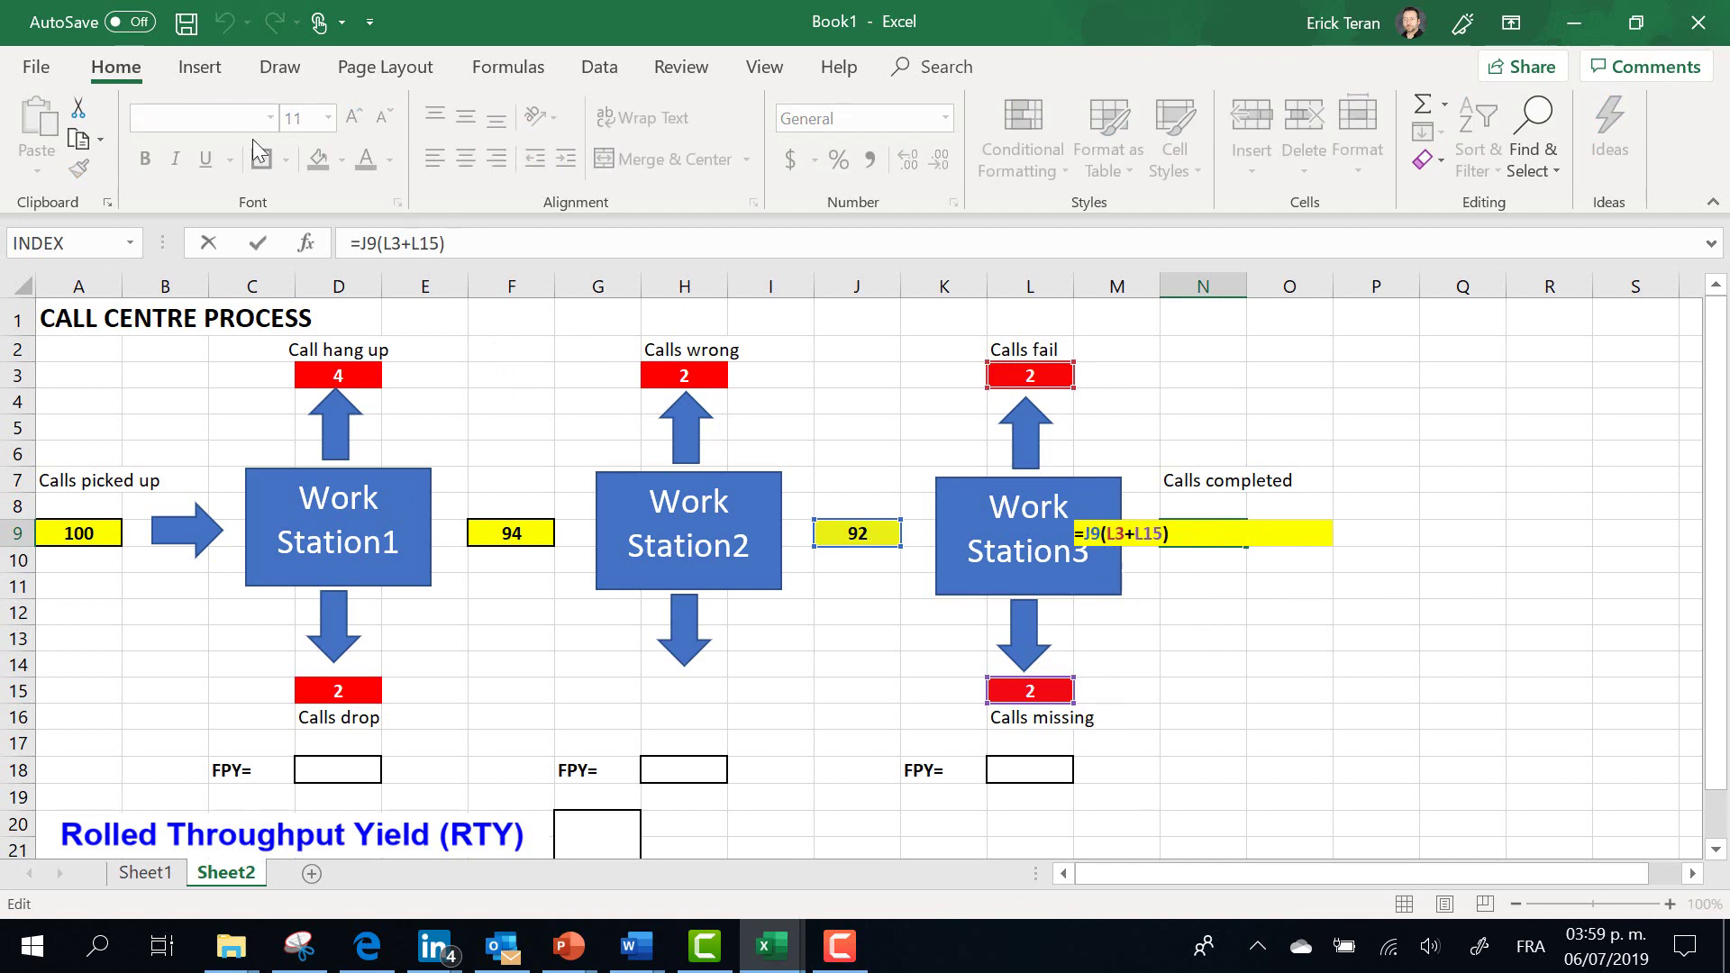
pyautogui.click(377, 243)
pyautogui.write('-')
pyautogui.press('Return')
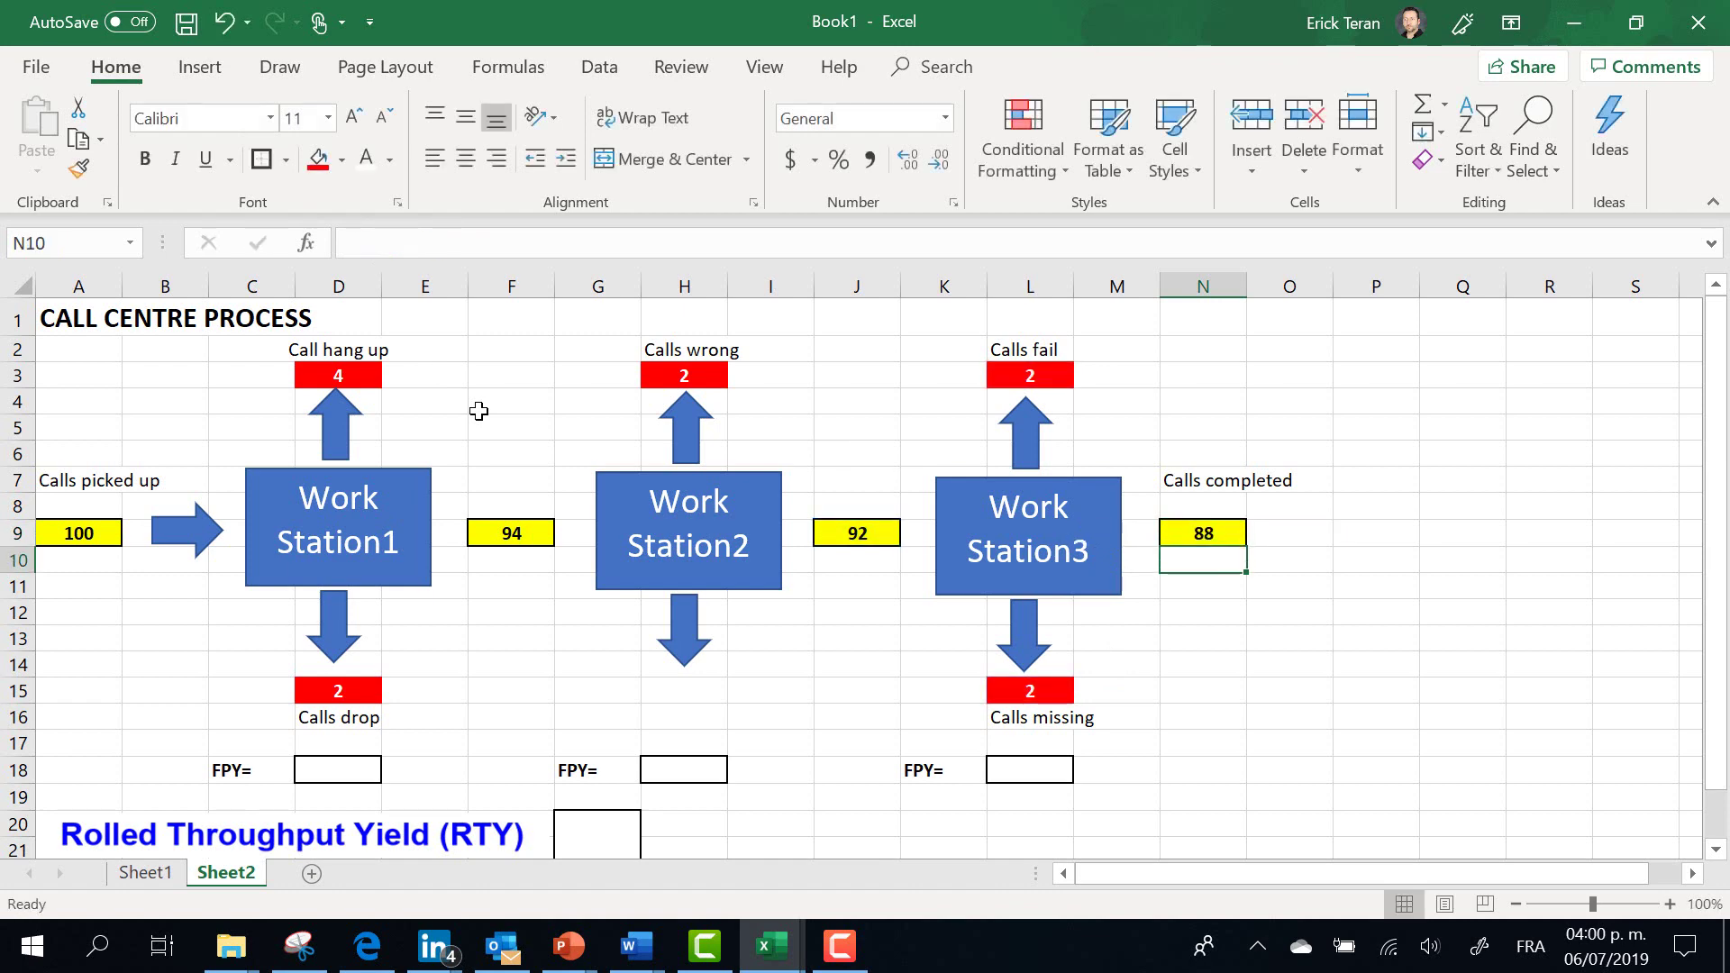
pyautogui.scroll(-1, 1290, 604)
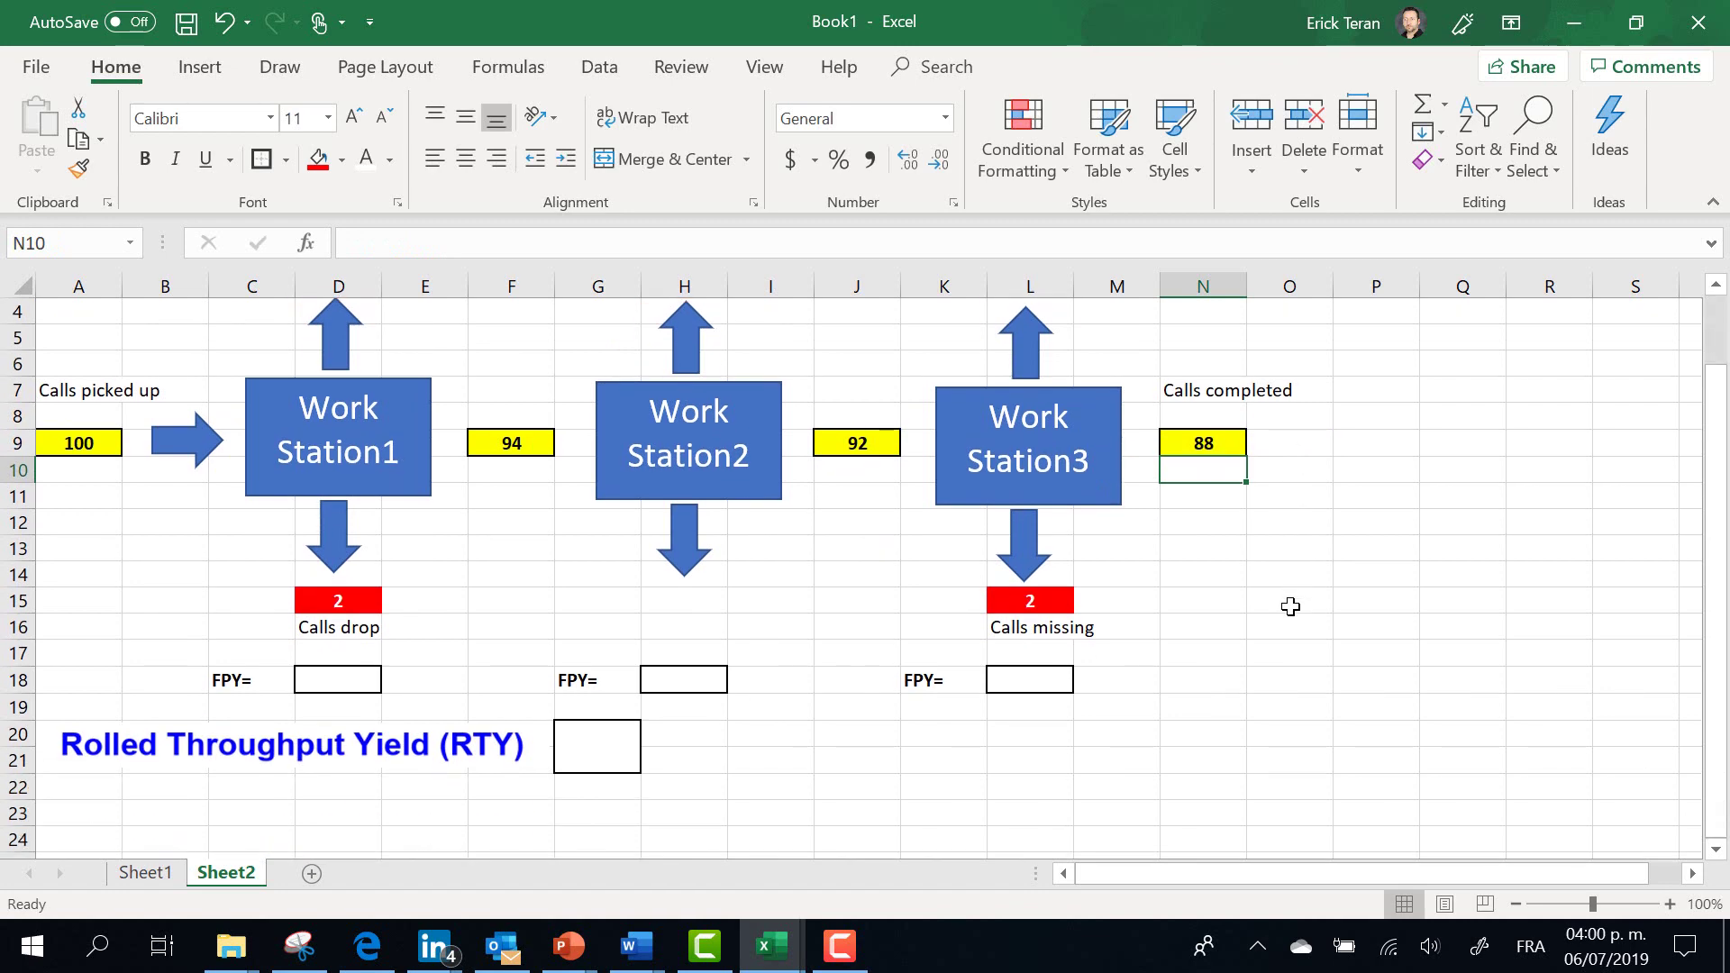
pyautogui.scroll(1, 329, 572)
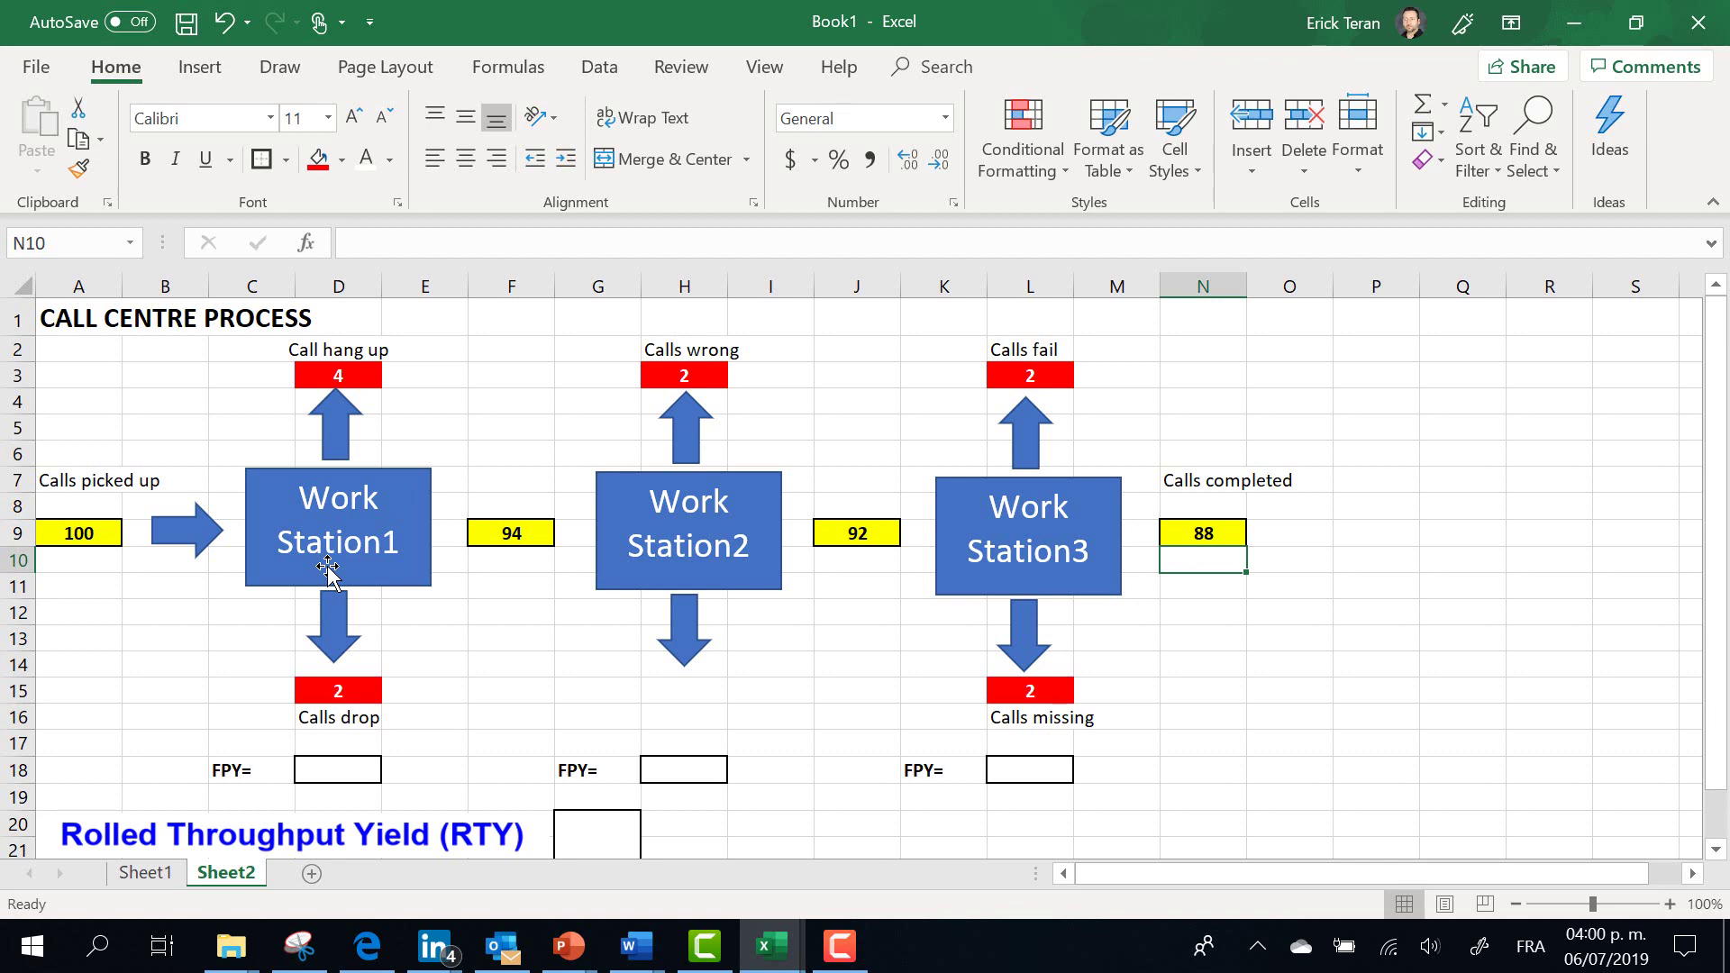
pyautogui.scroll(-1, 329, 572)
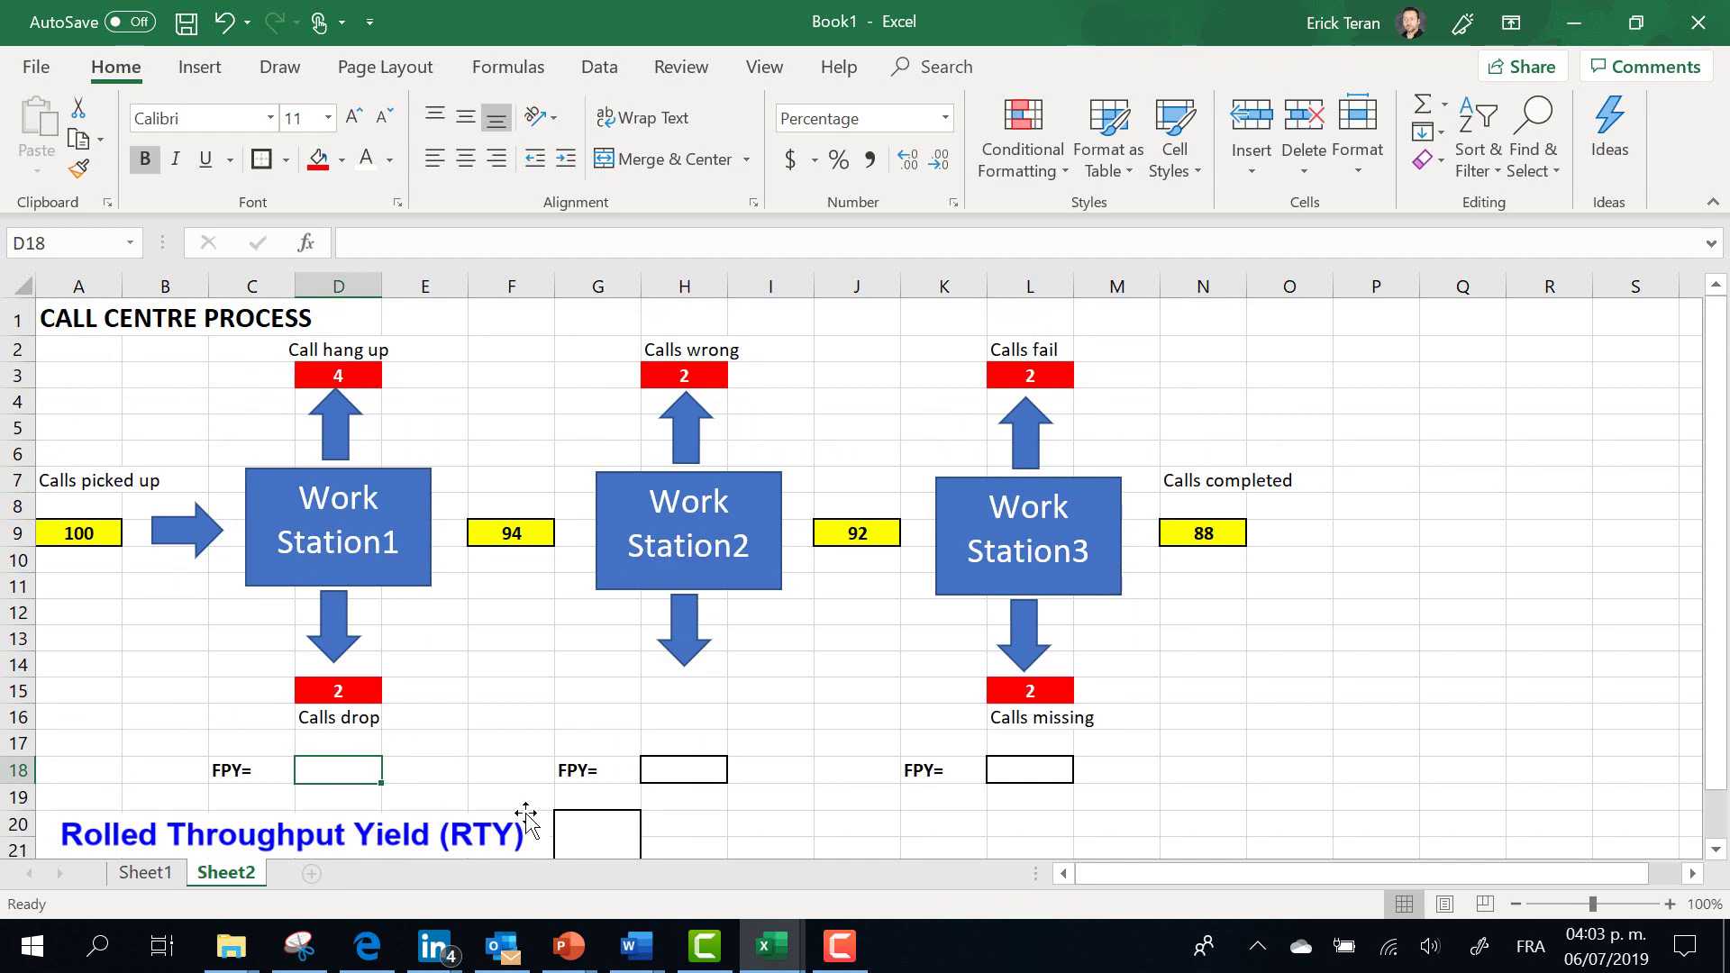
# Enter =F9/A9 in D18 and centre the resulting 94% FPY.
pyautogui.write('=')
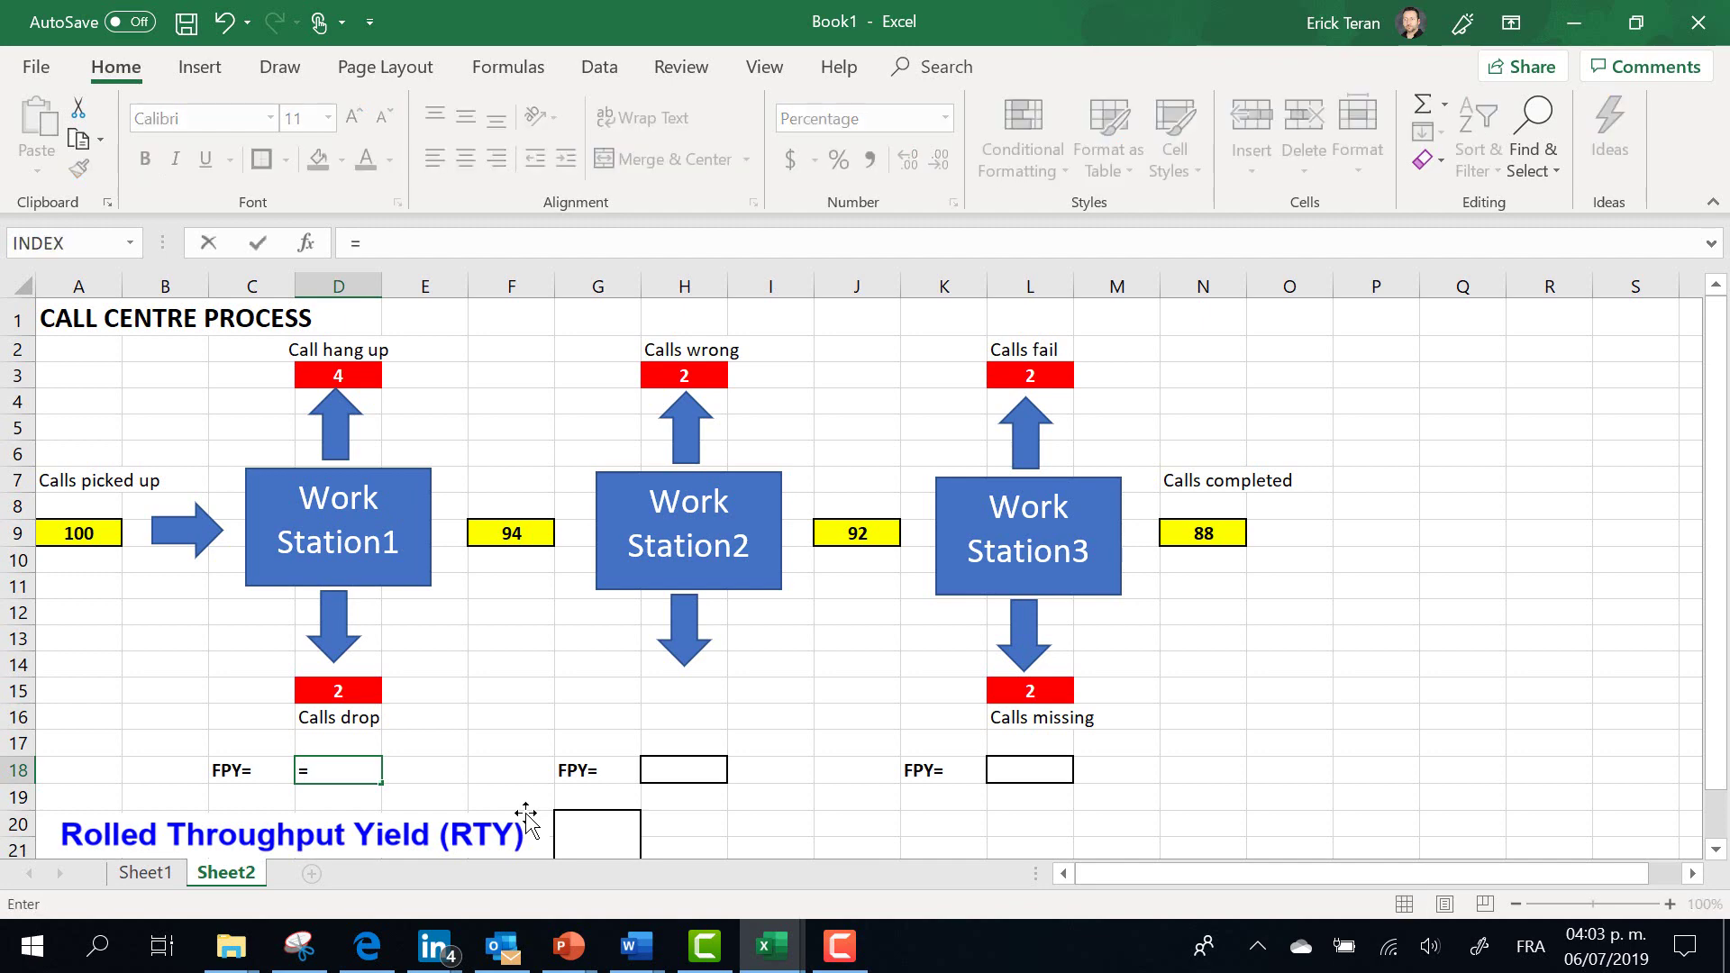
pyautogui.click(492, 537)
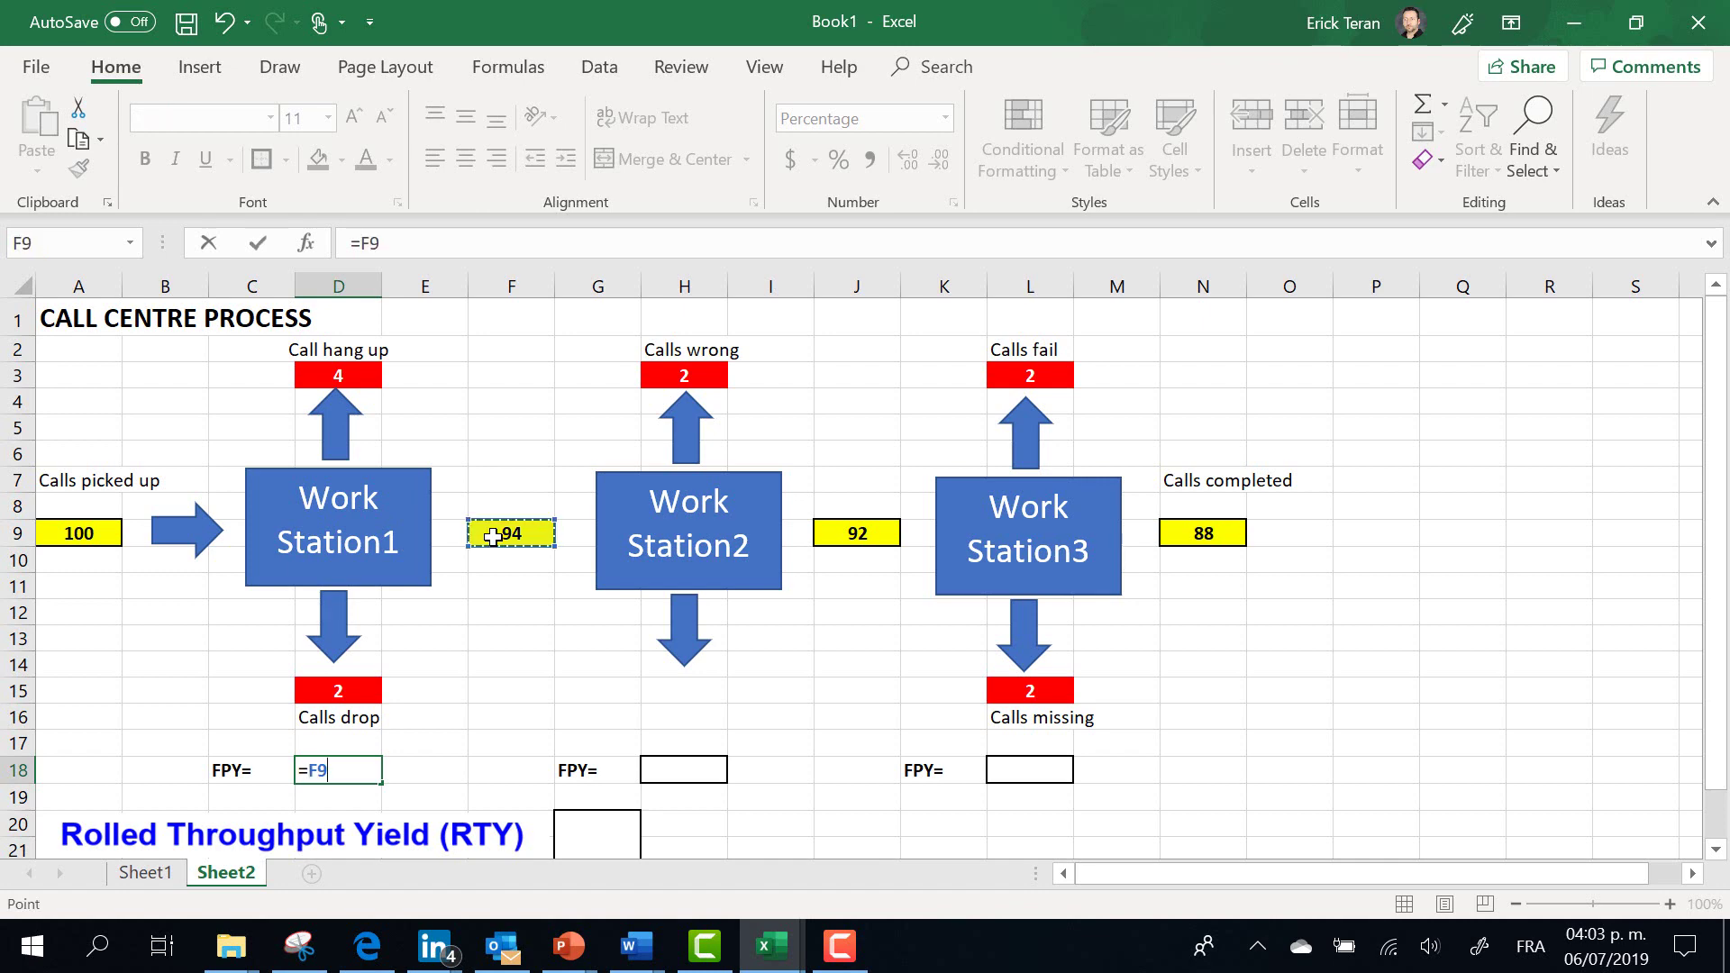
pyautogui.write('/')
pyautogui.click(80, 534)
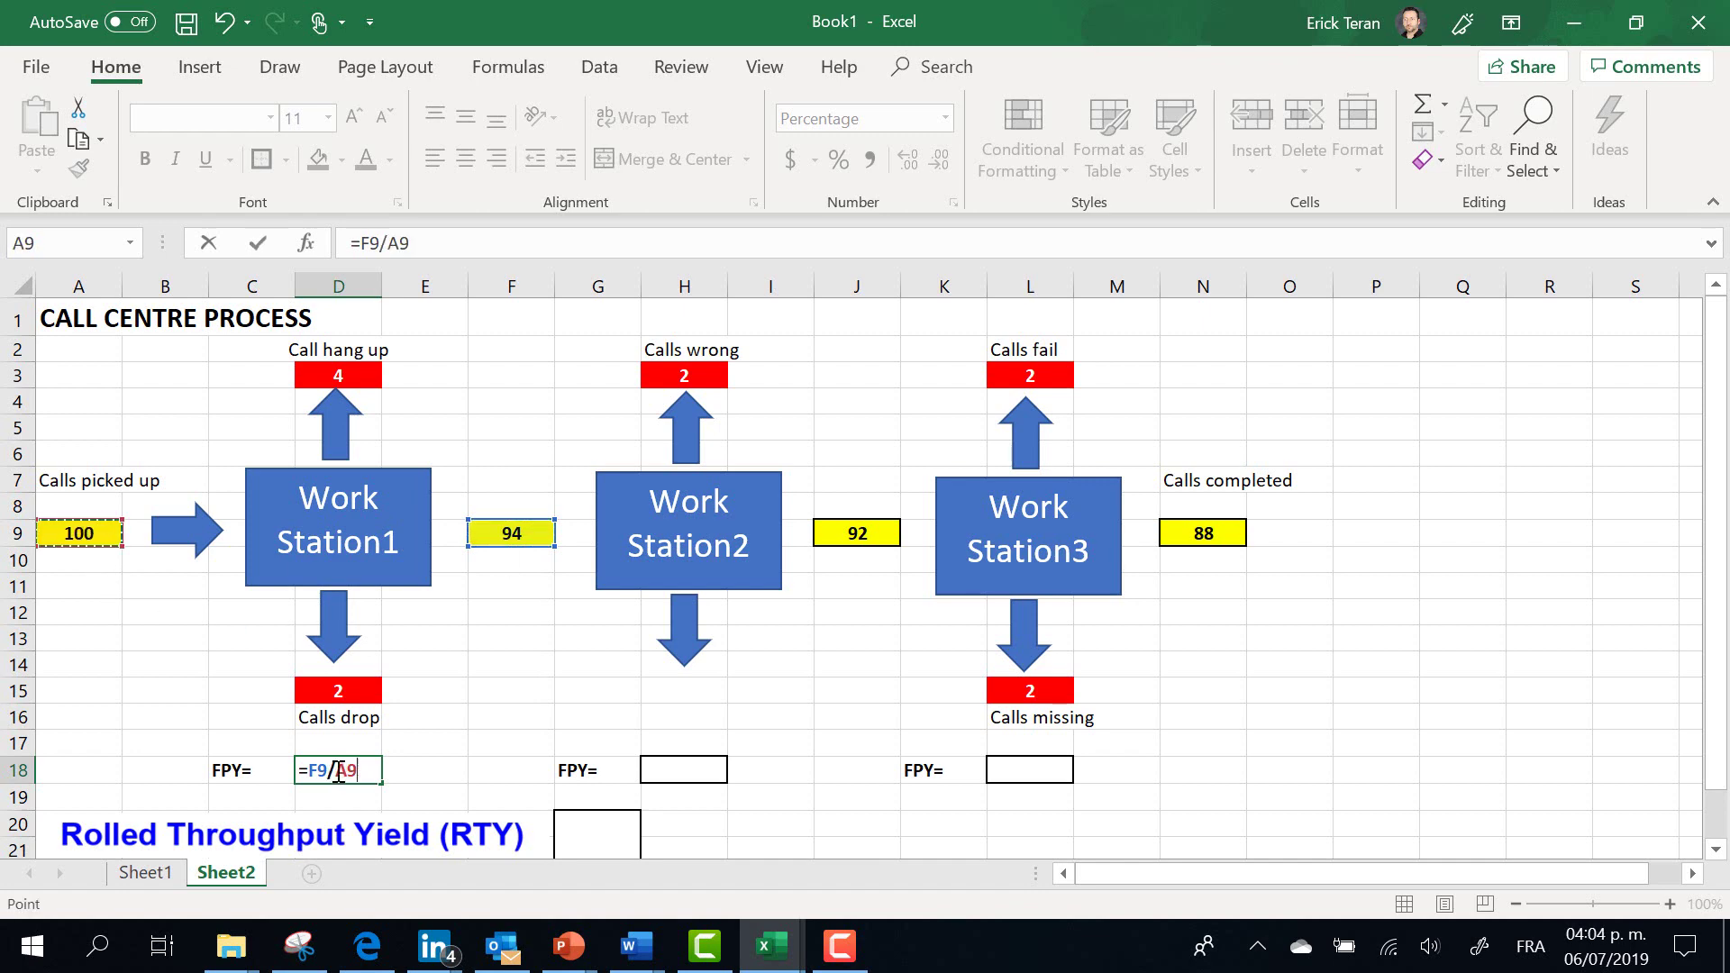
pyautogui.press('Return')
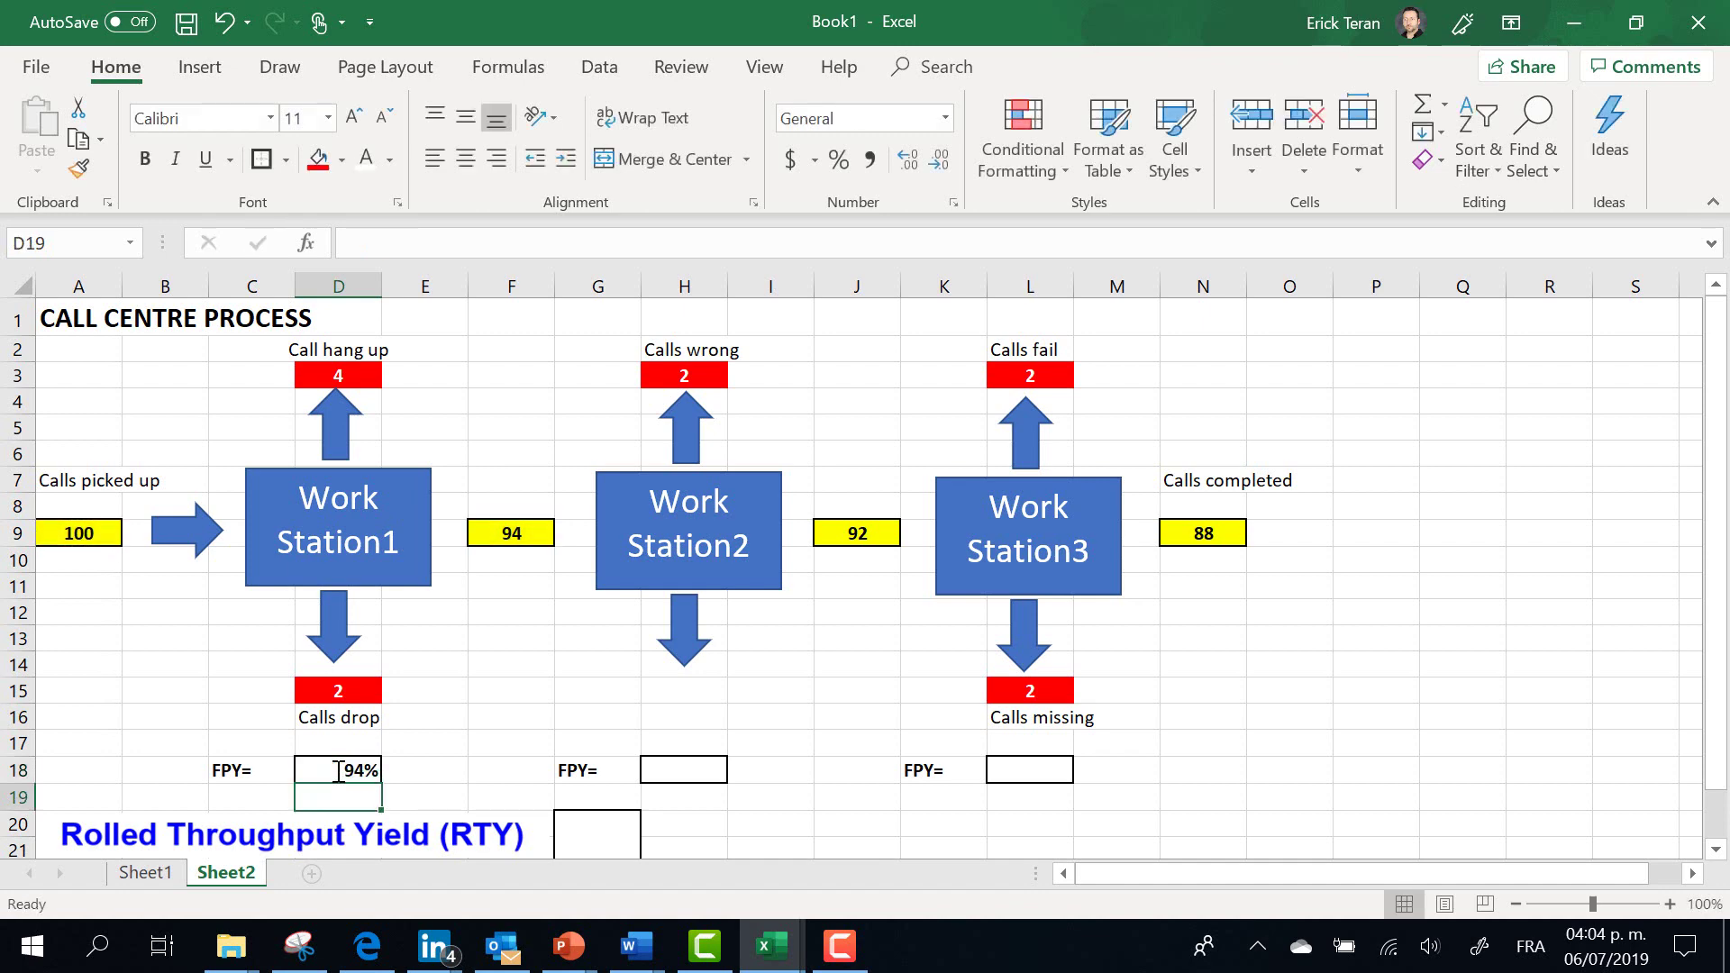
pyautogui.click(361, 769)
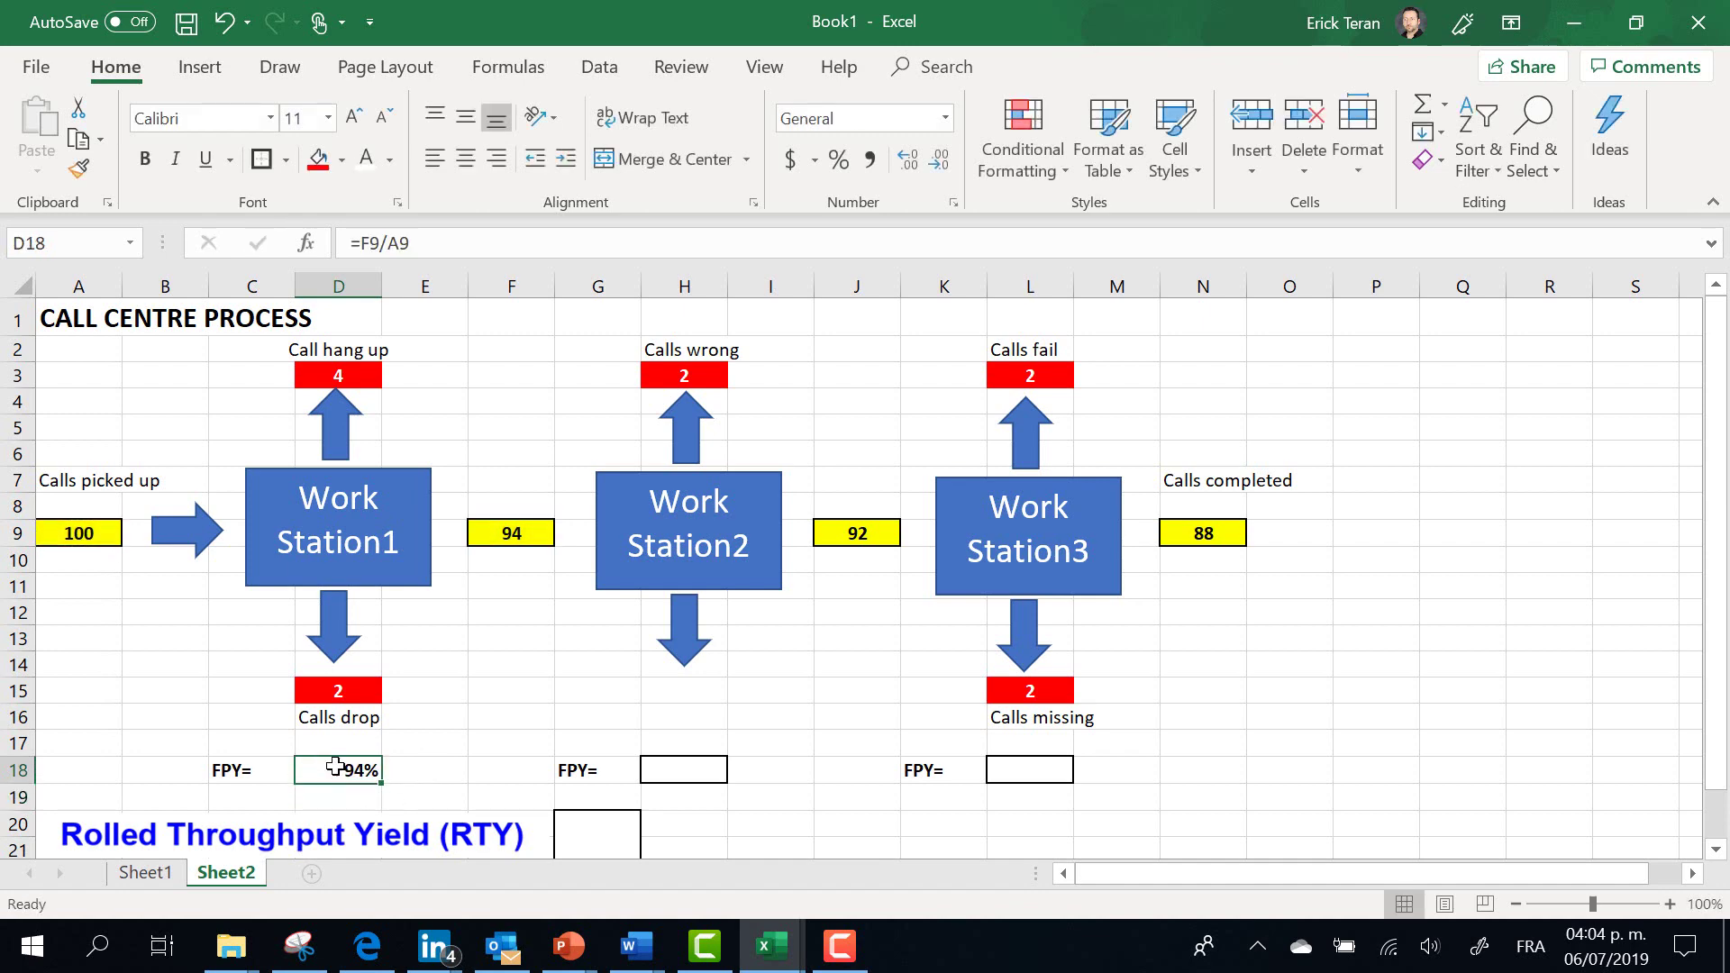
pyautogui.click(466, 158)
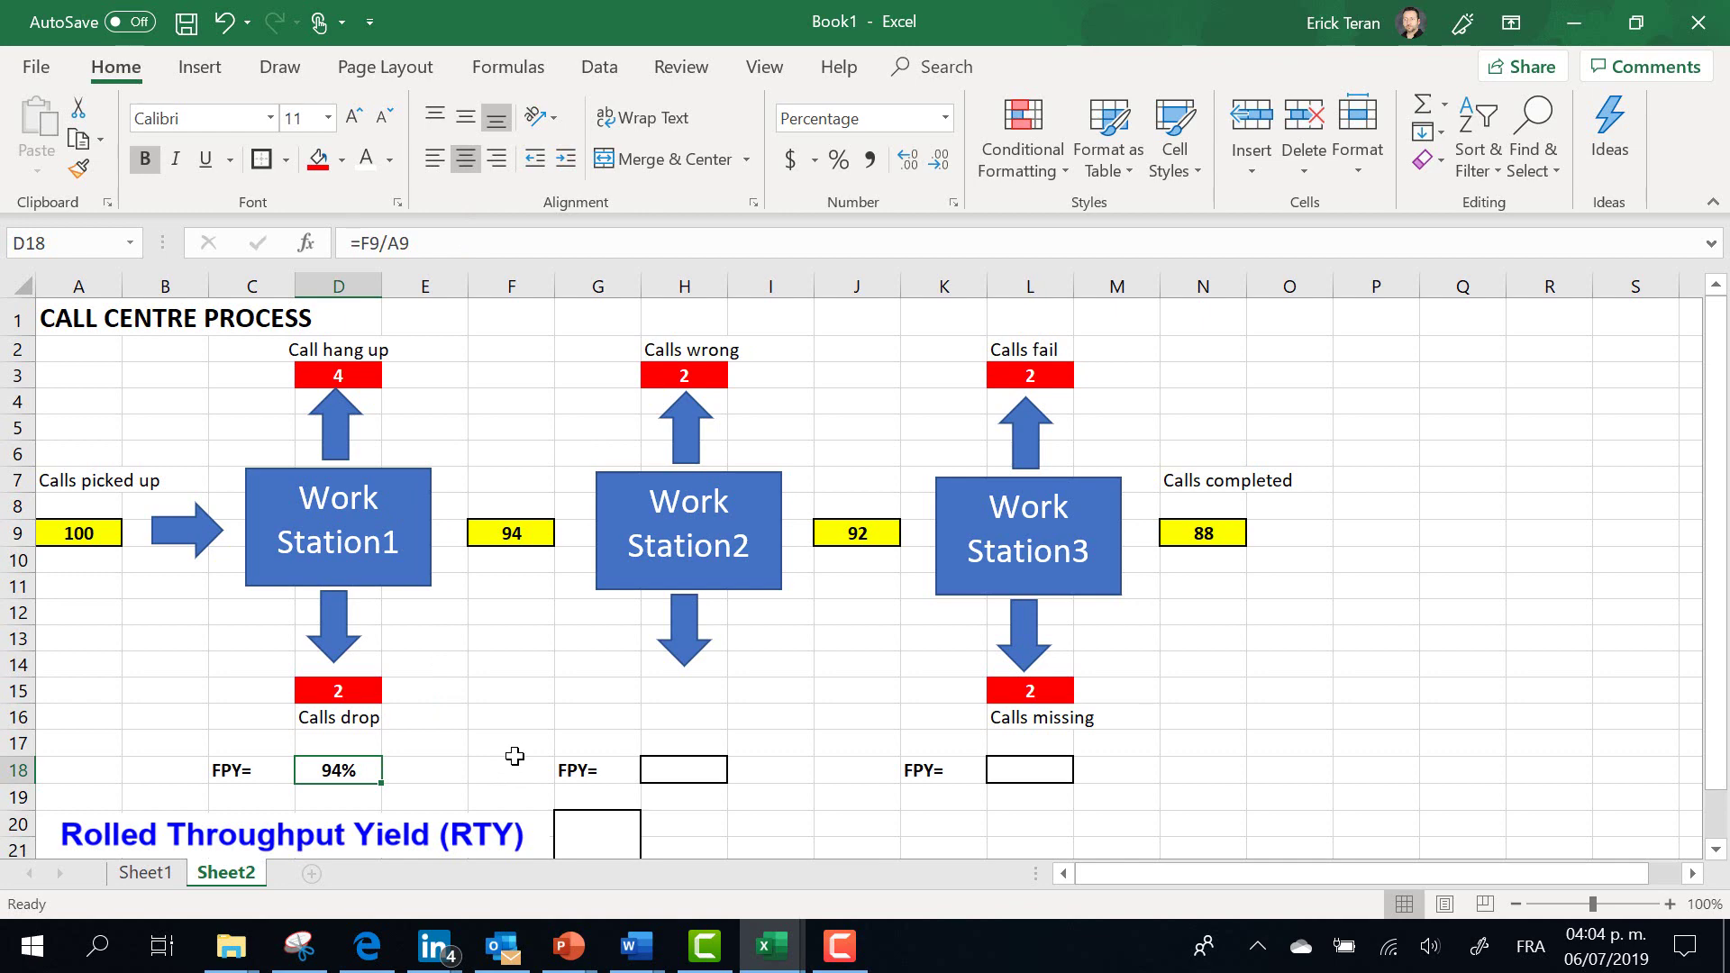
# Enter =J9/F9 in H18 so Work Station2's FPY shows 98%.
pyautogui.click(771, 823)
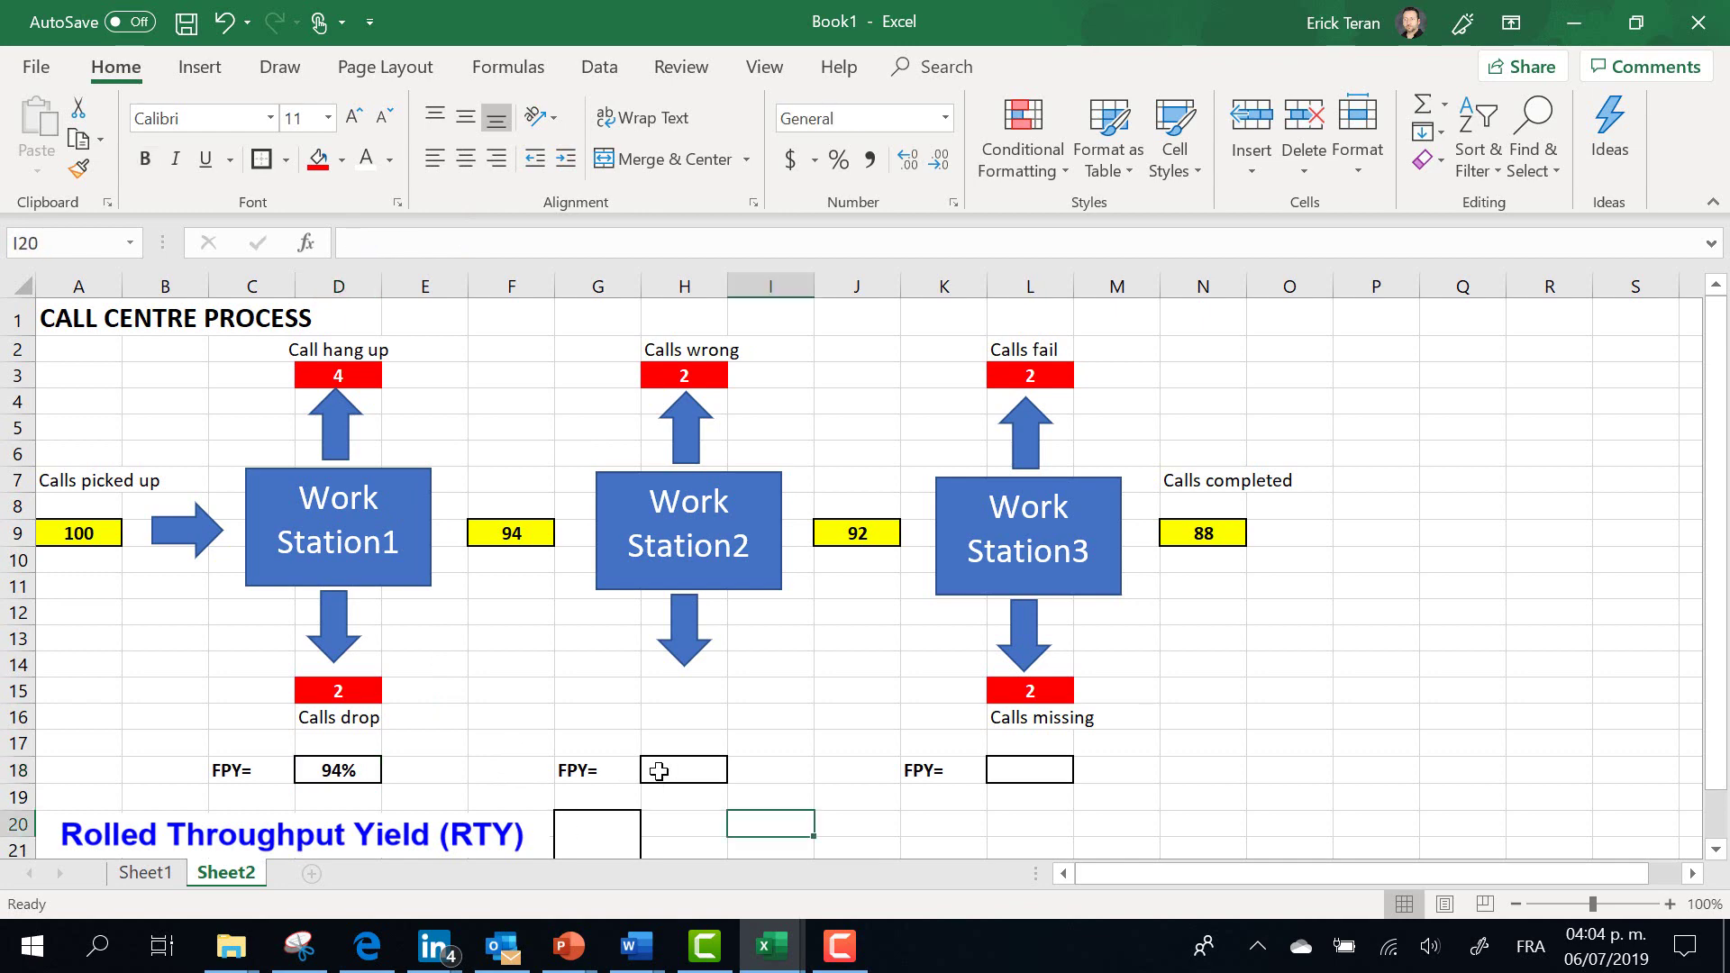
pyautogui.click(671, 770)
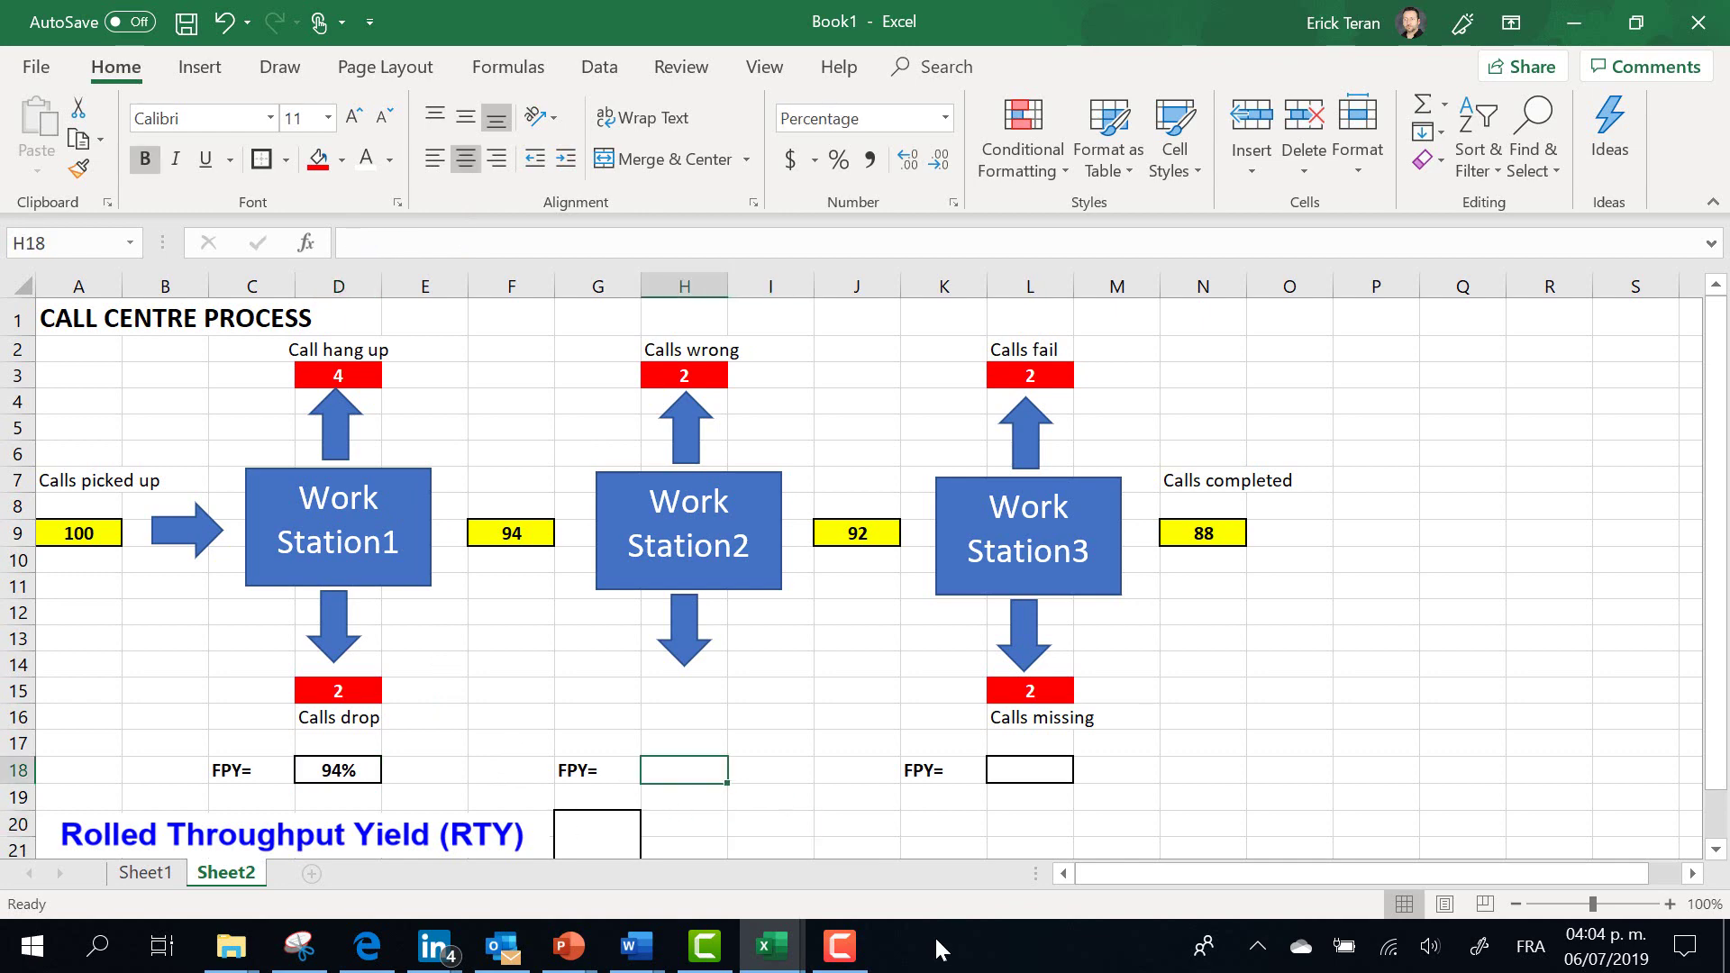
pyautogui.write('=')
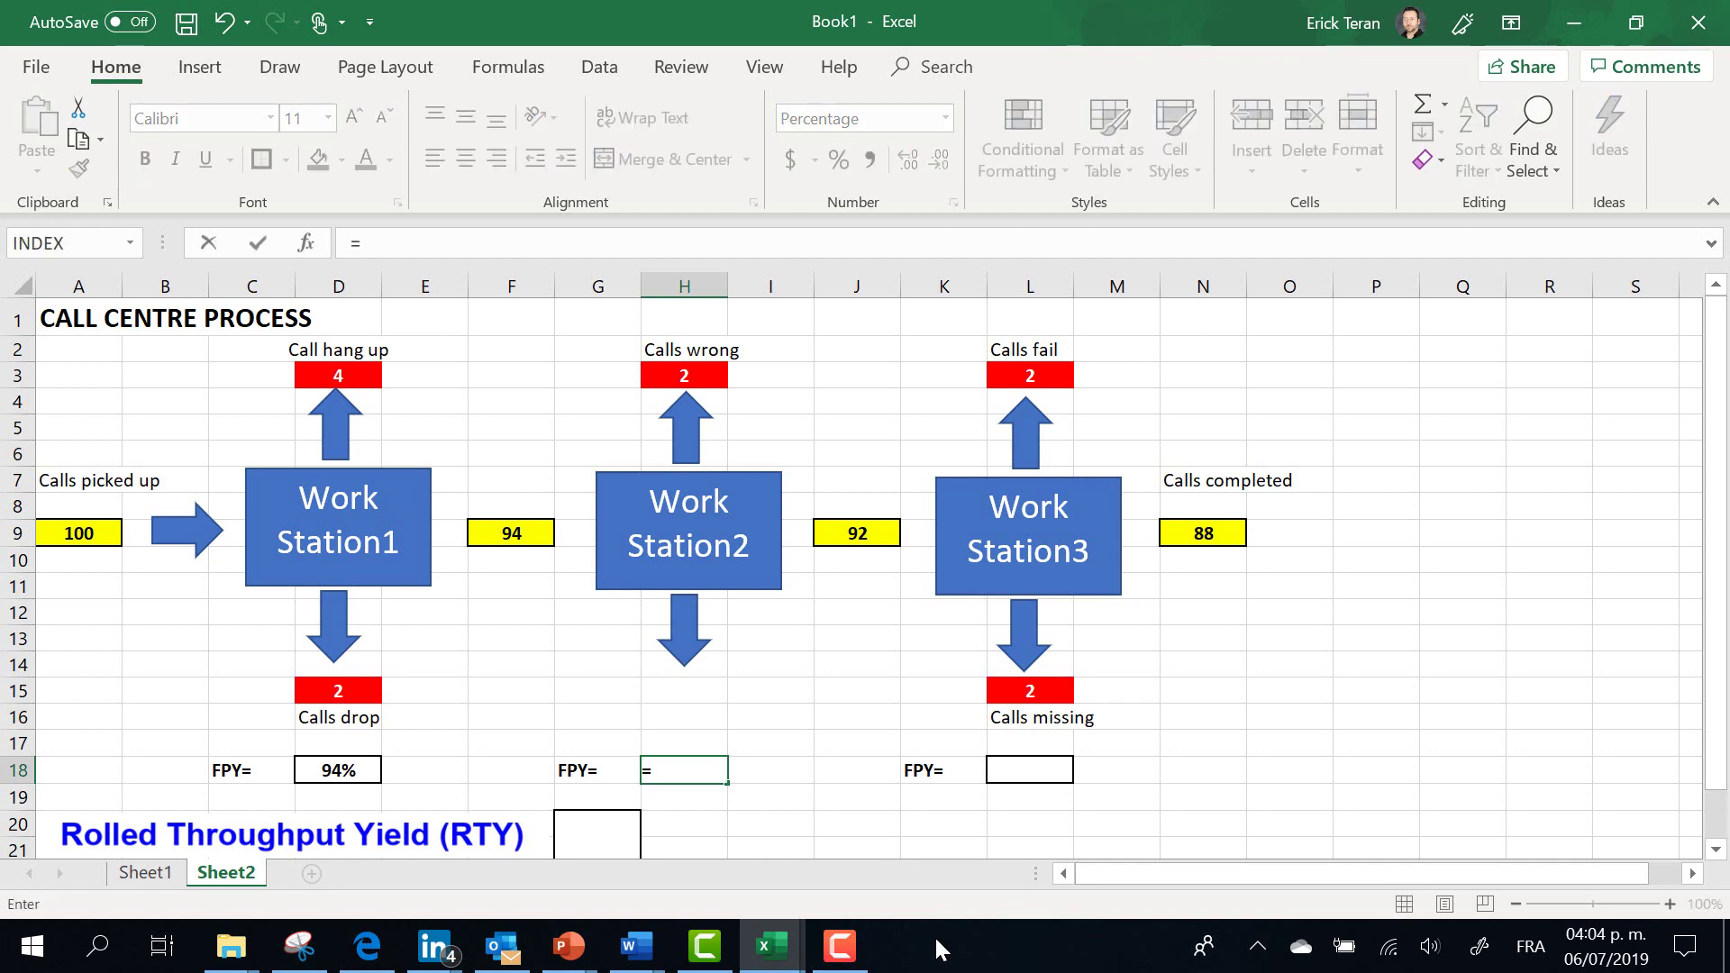
pyautogui.click(857, 537)
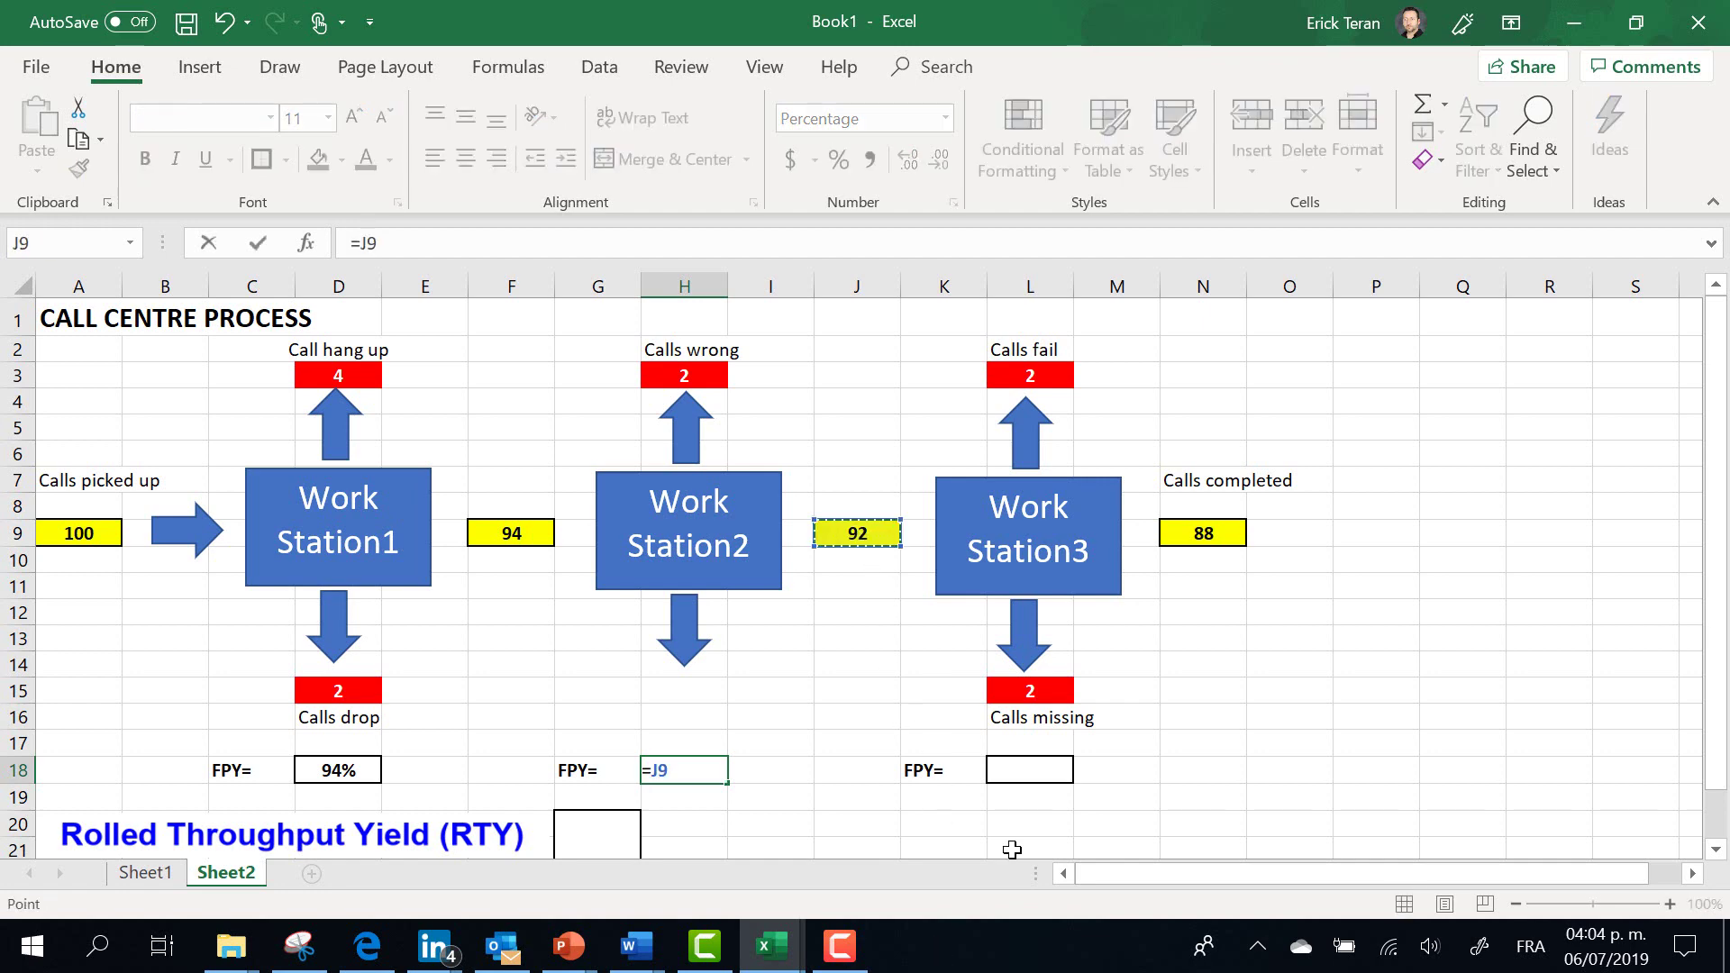
pyautogui.write('/')
pyautogui.click(529, 534)
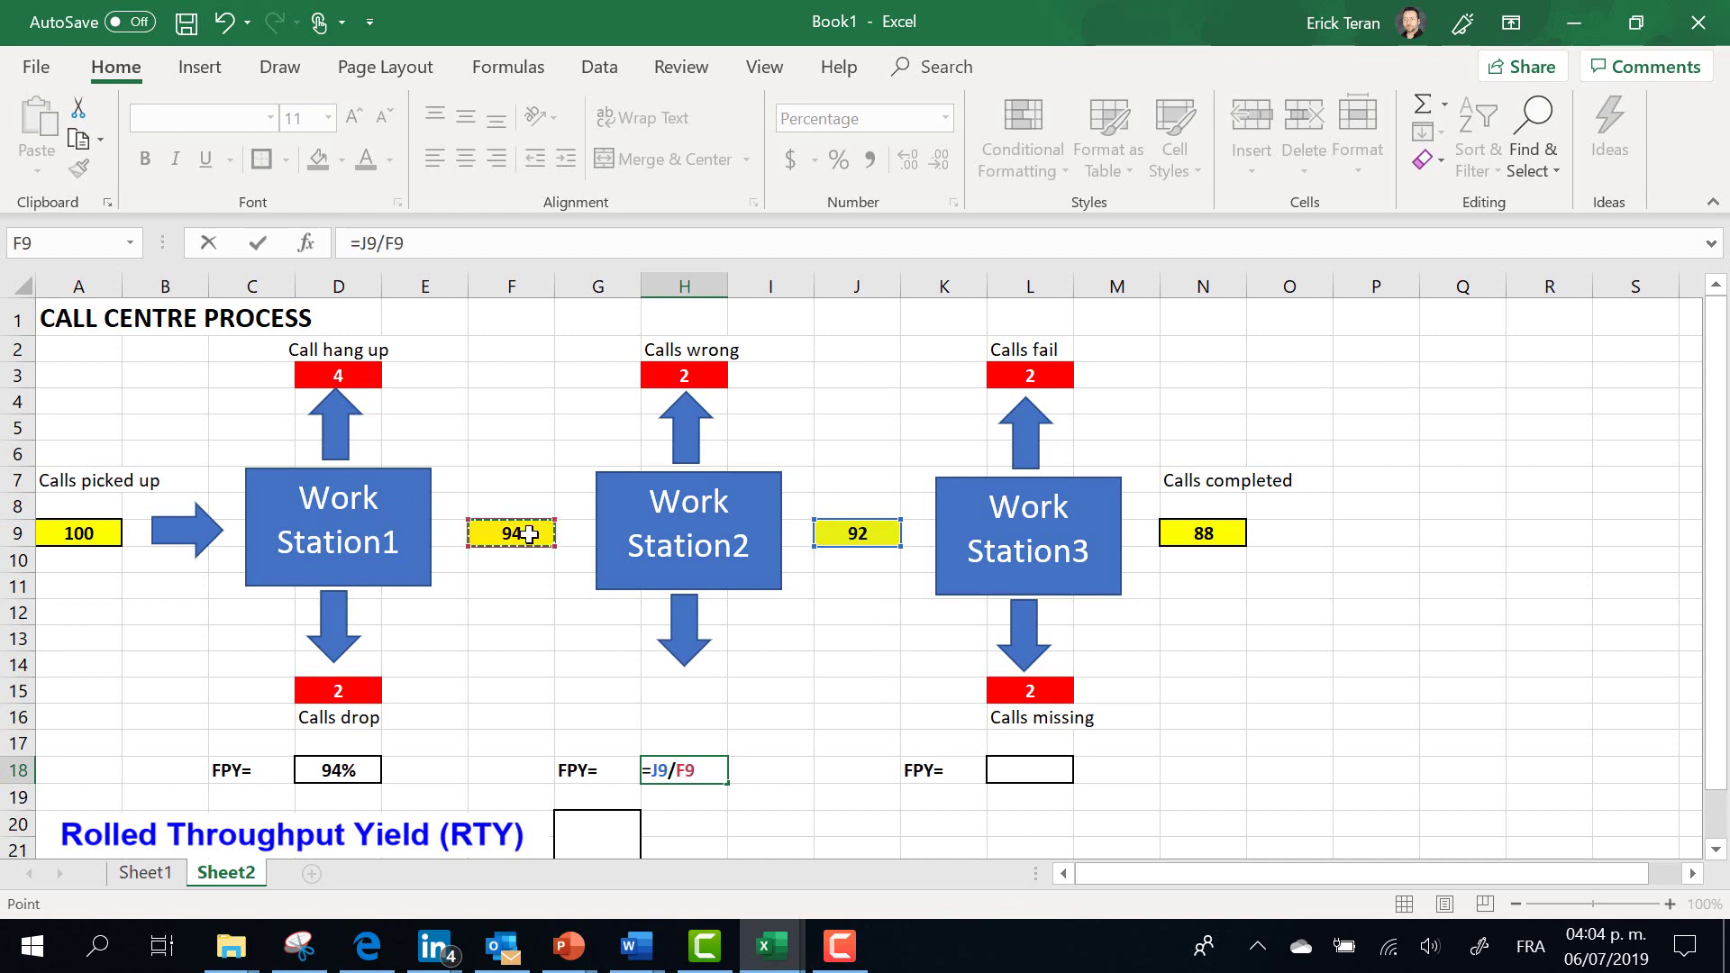
pyautogui.press('Return')
# Enter =N9/J9 in L18 for Work Station3's 96% FPY and centre it.
pyautogui.click(1013, 770)
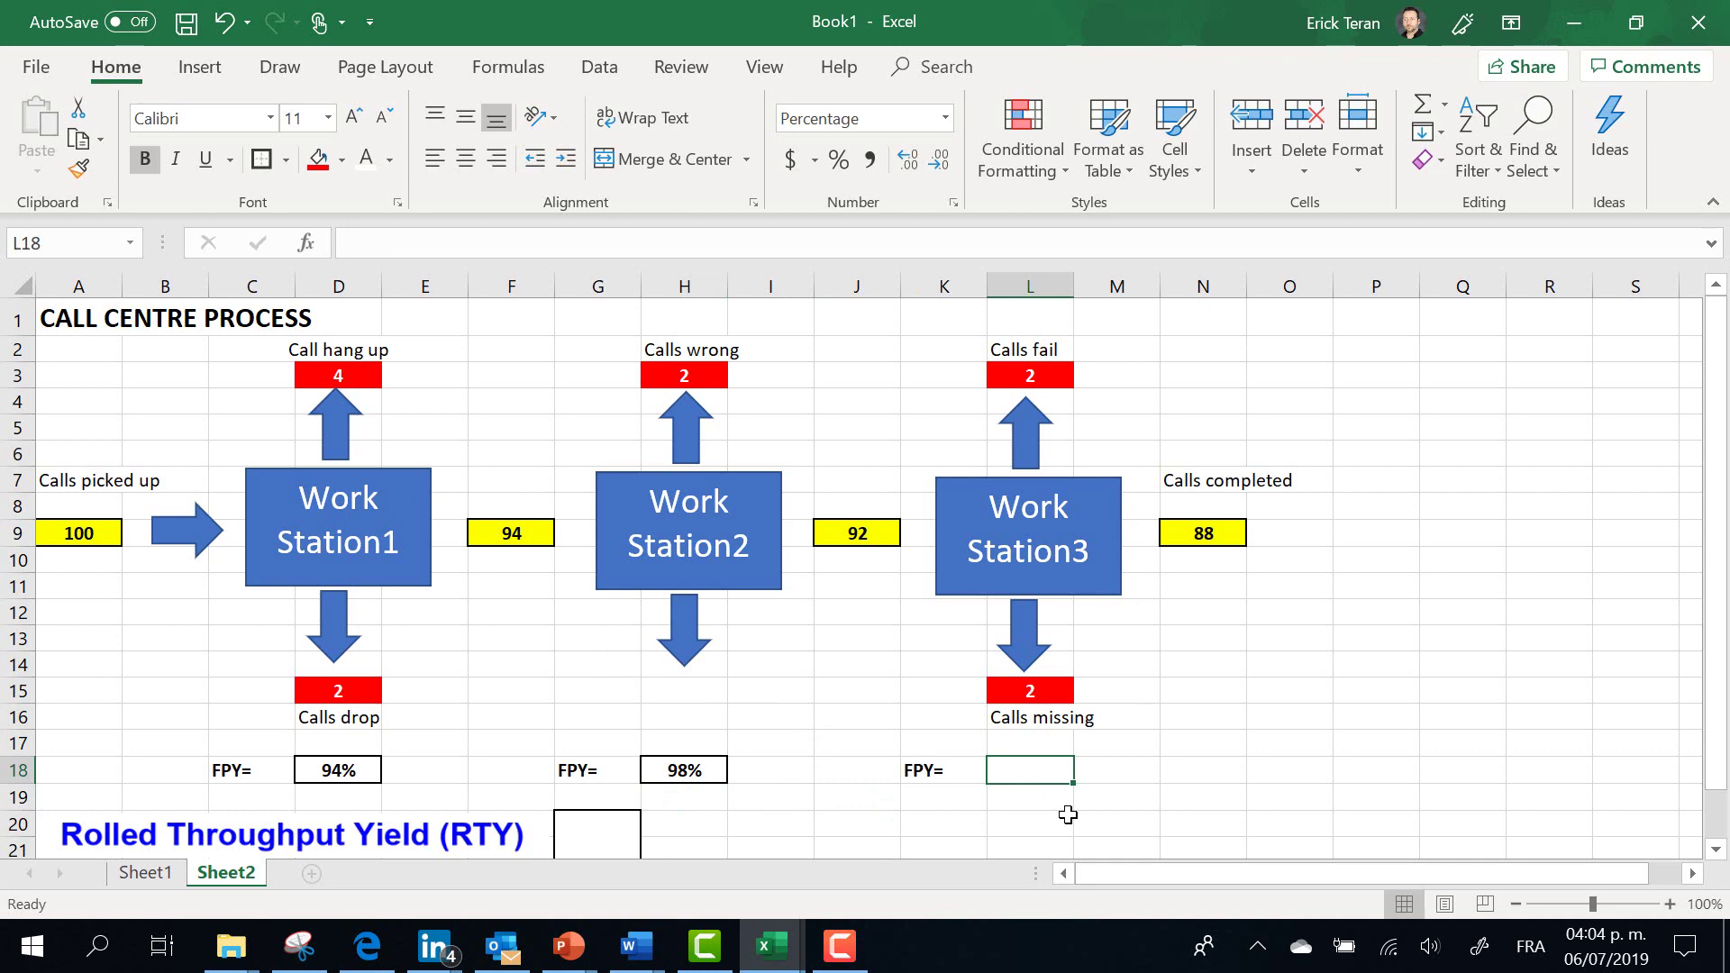
pyautogui.write('=')
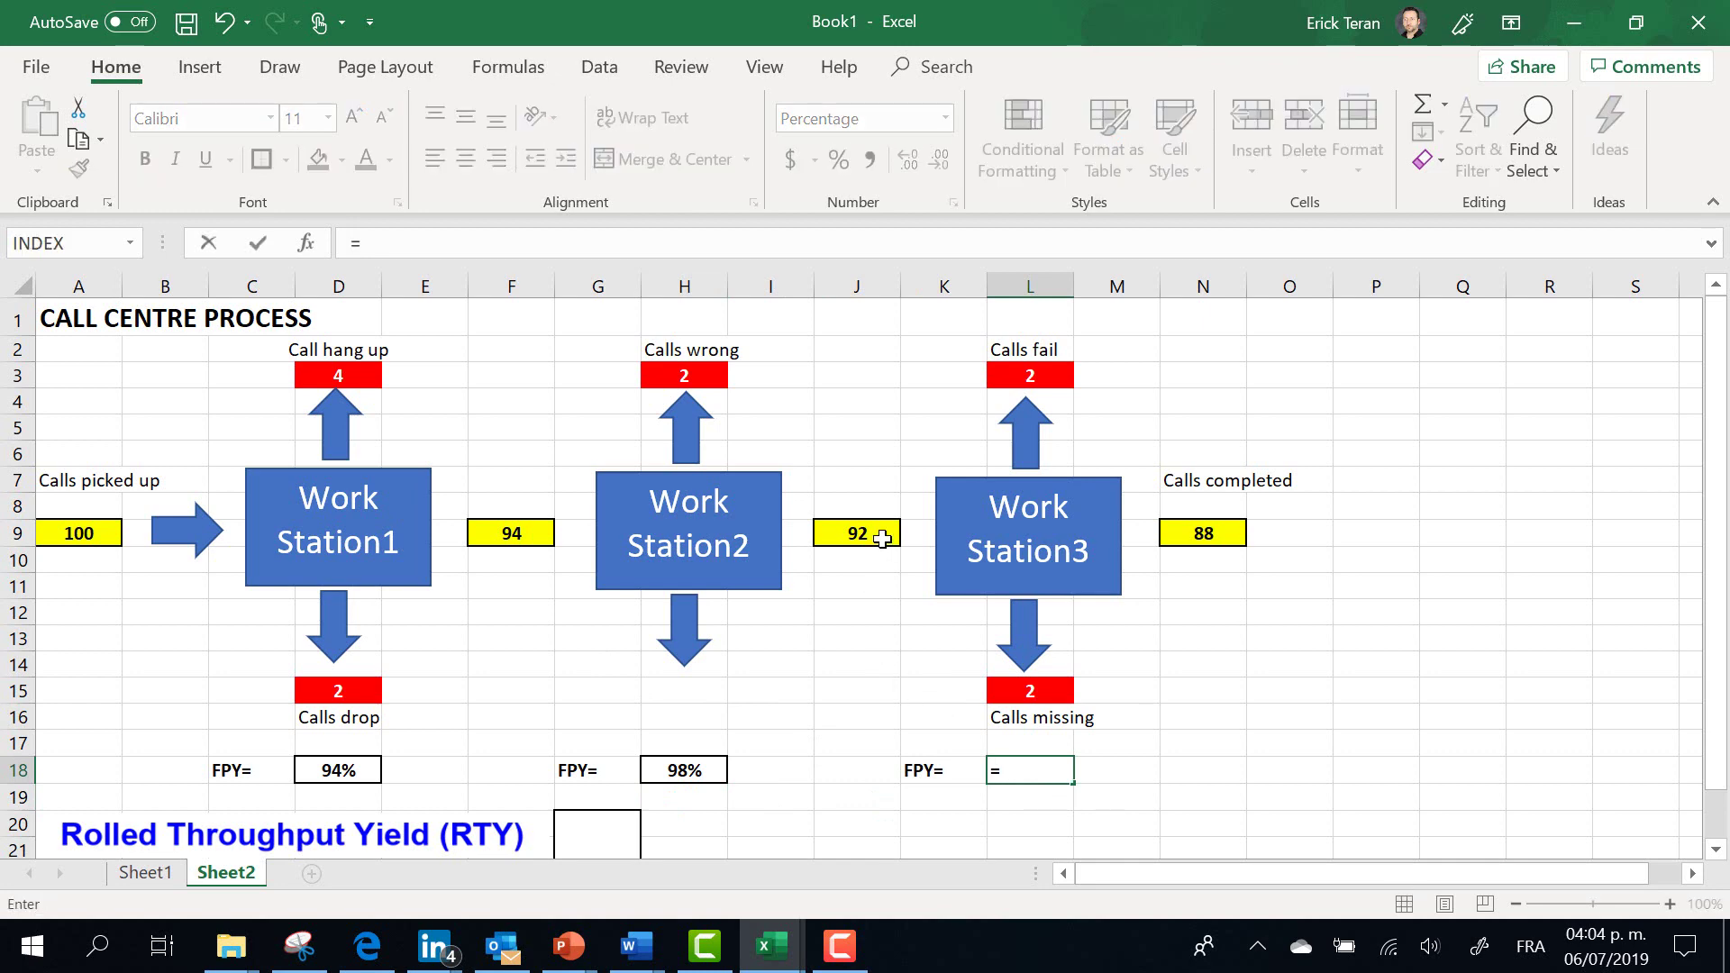
pyautogui.click(1212, 539)
pyautogui.write('/')
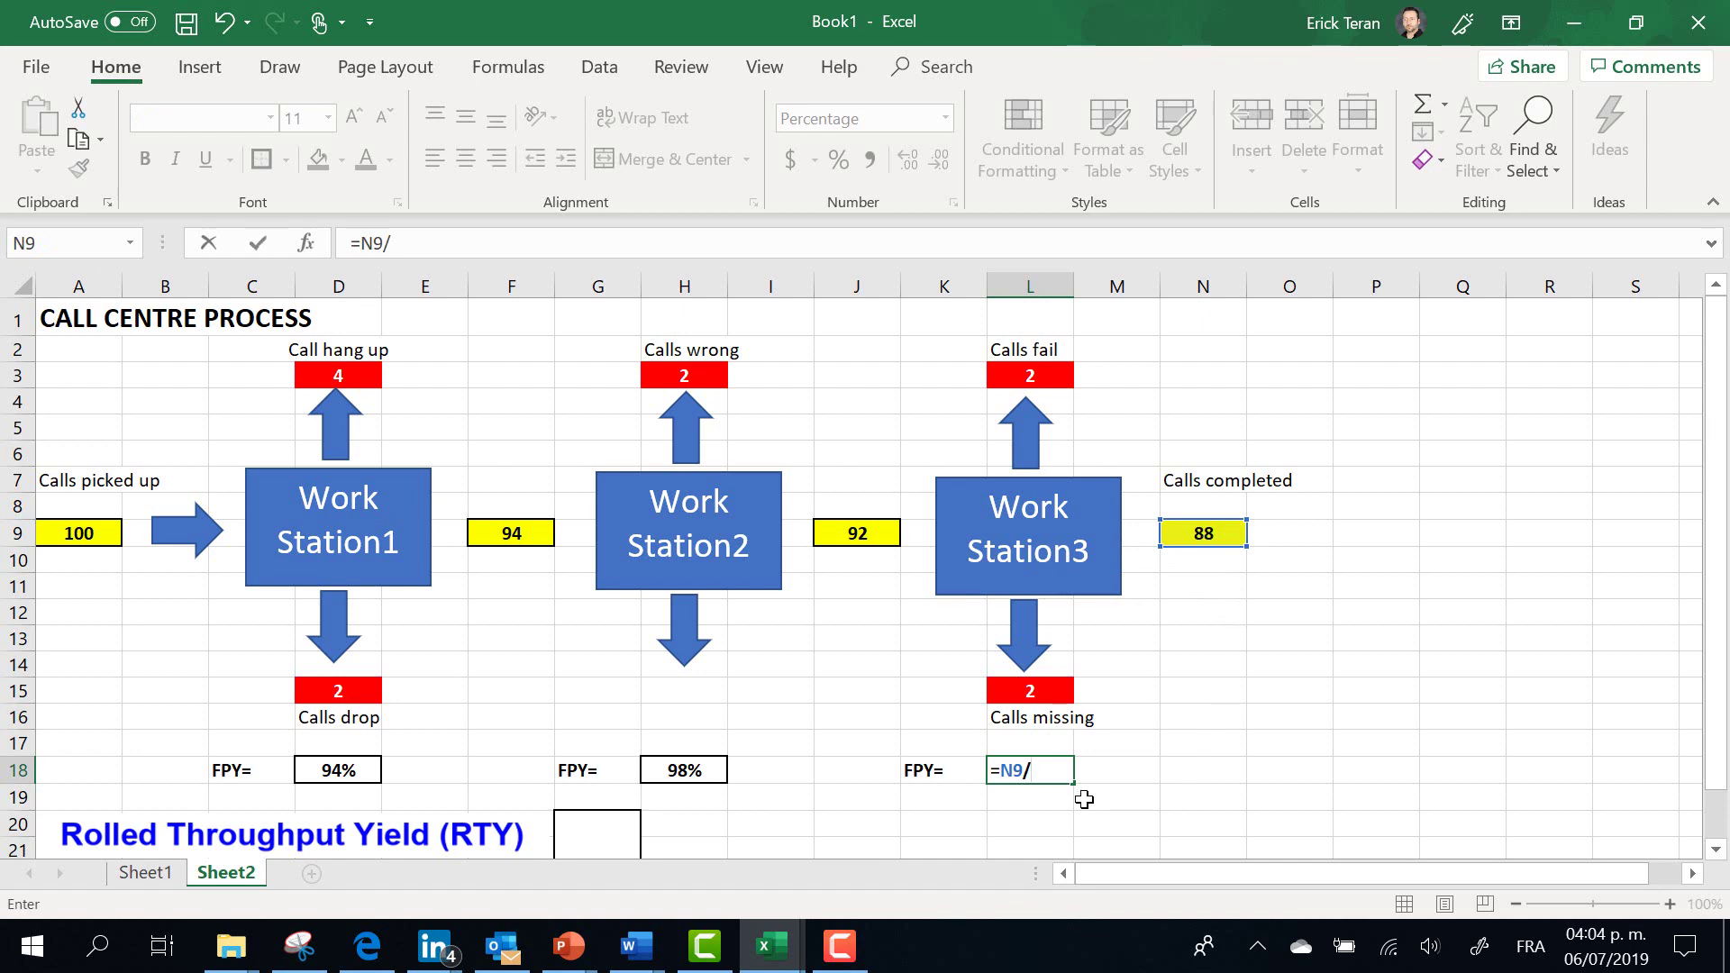
pyautogui.click(860, 539)
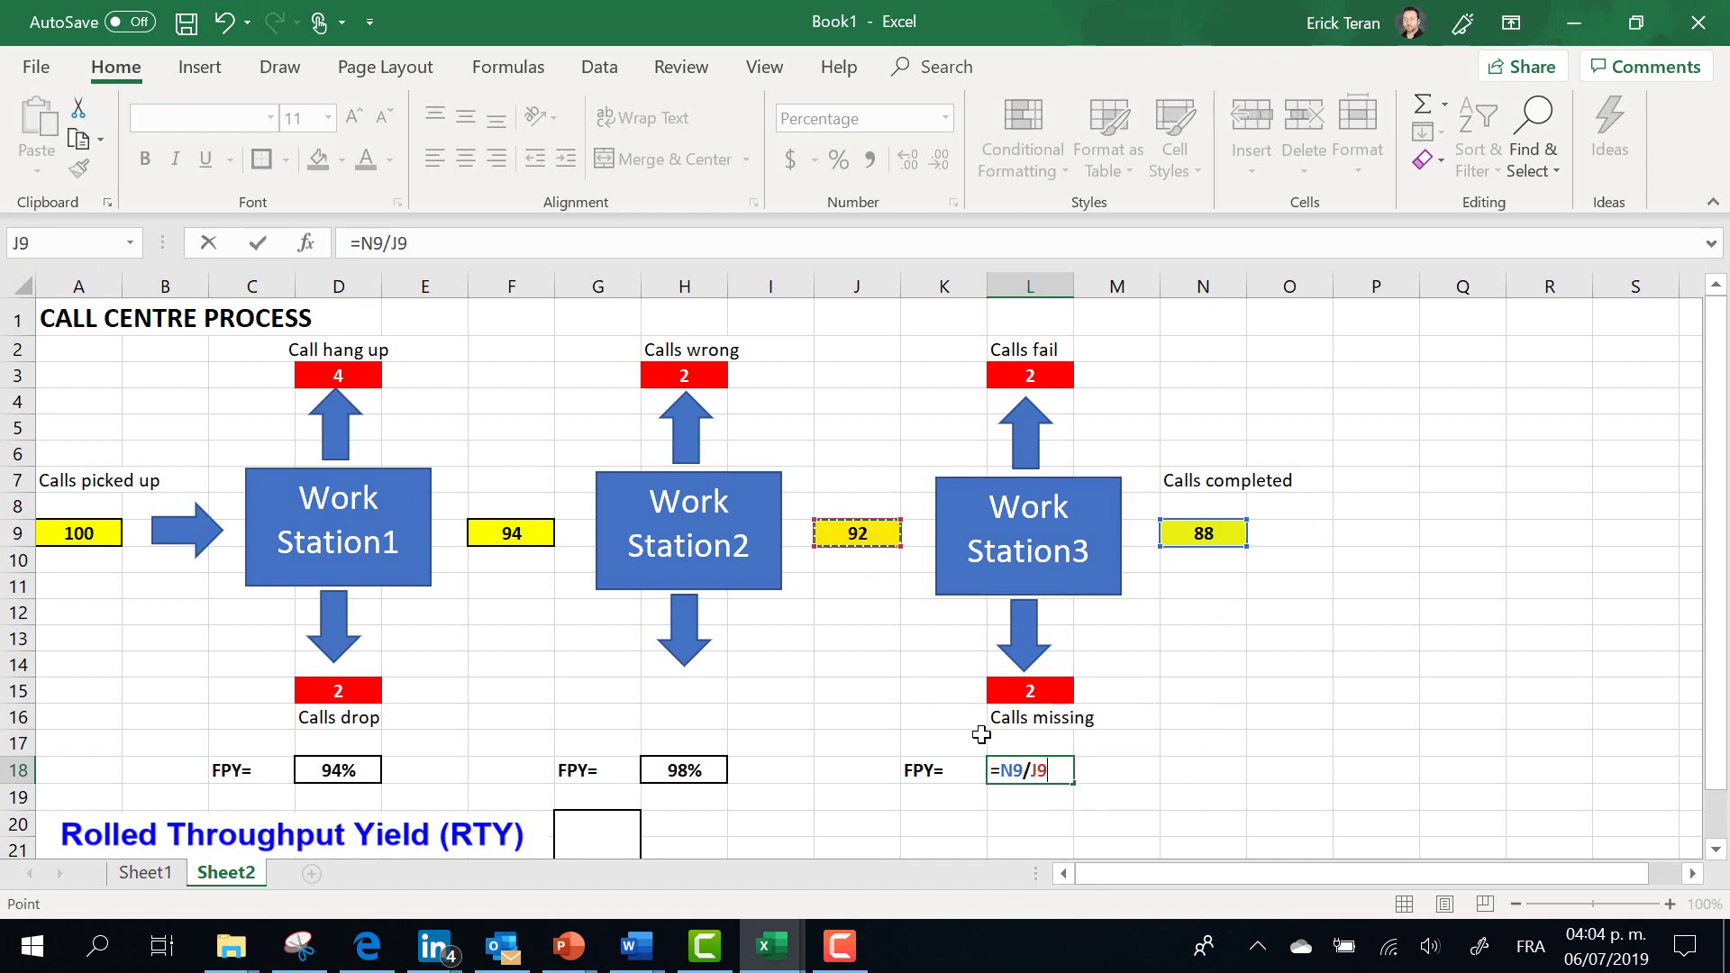
pyautogui.press('Return')
pyautogui.scroll(-1, 973, 744)
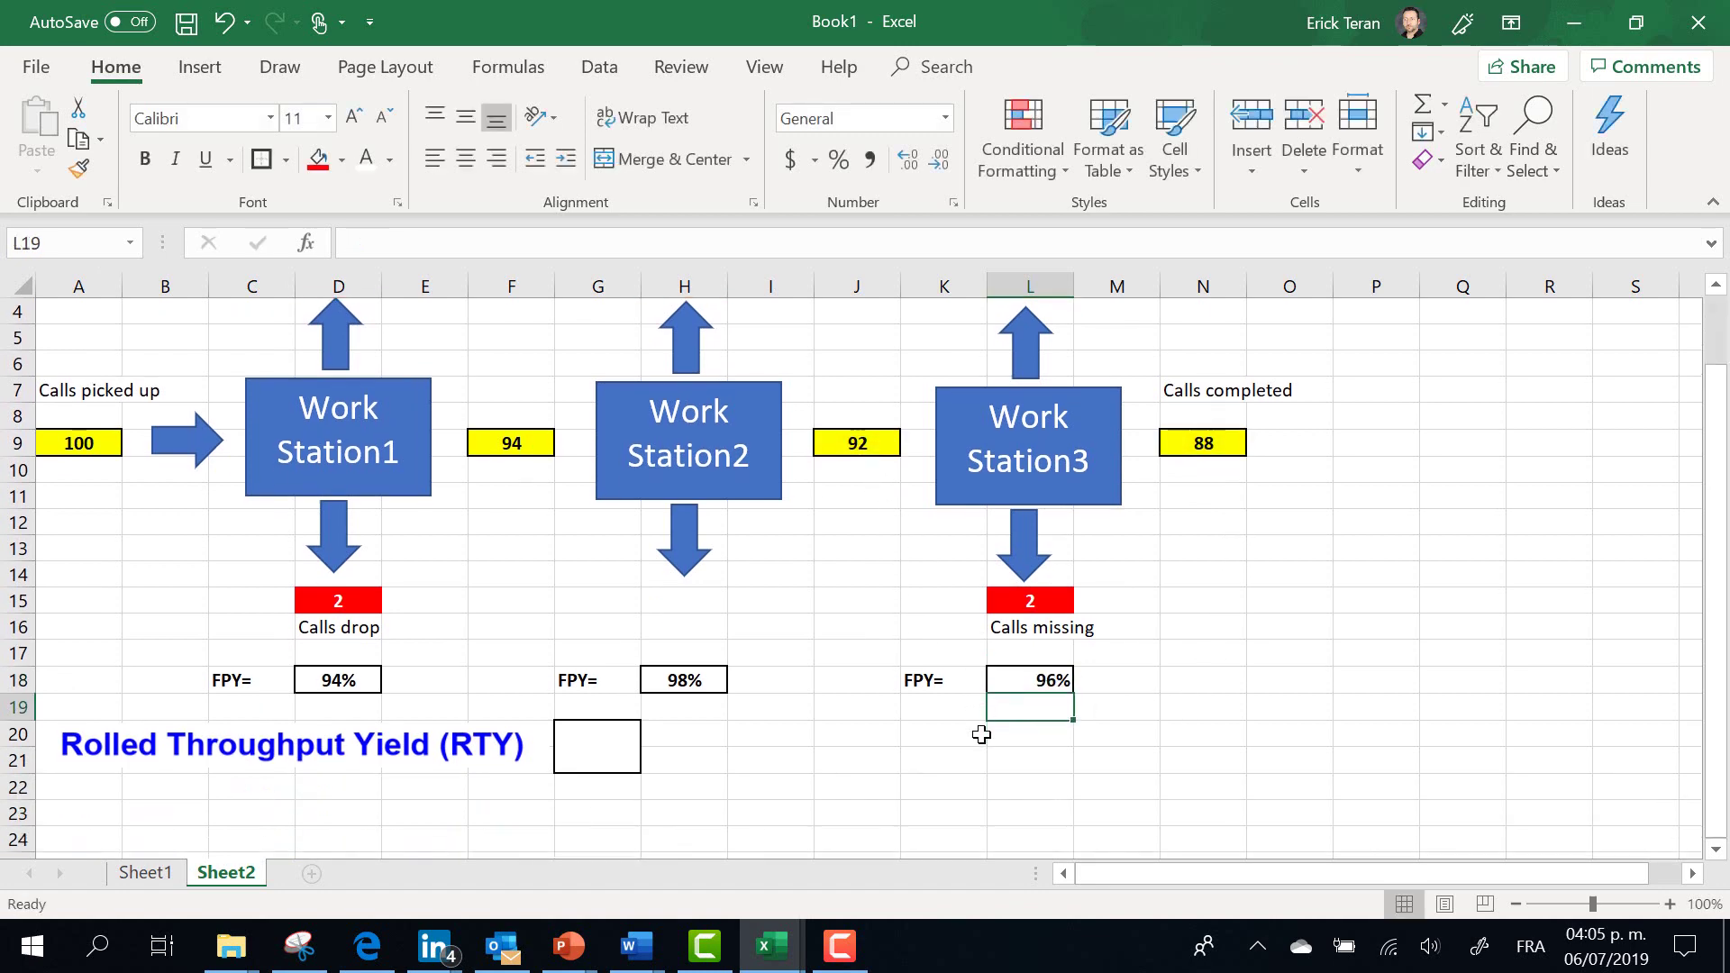
pyautogui.click(1041, 681)
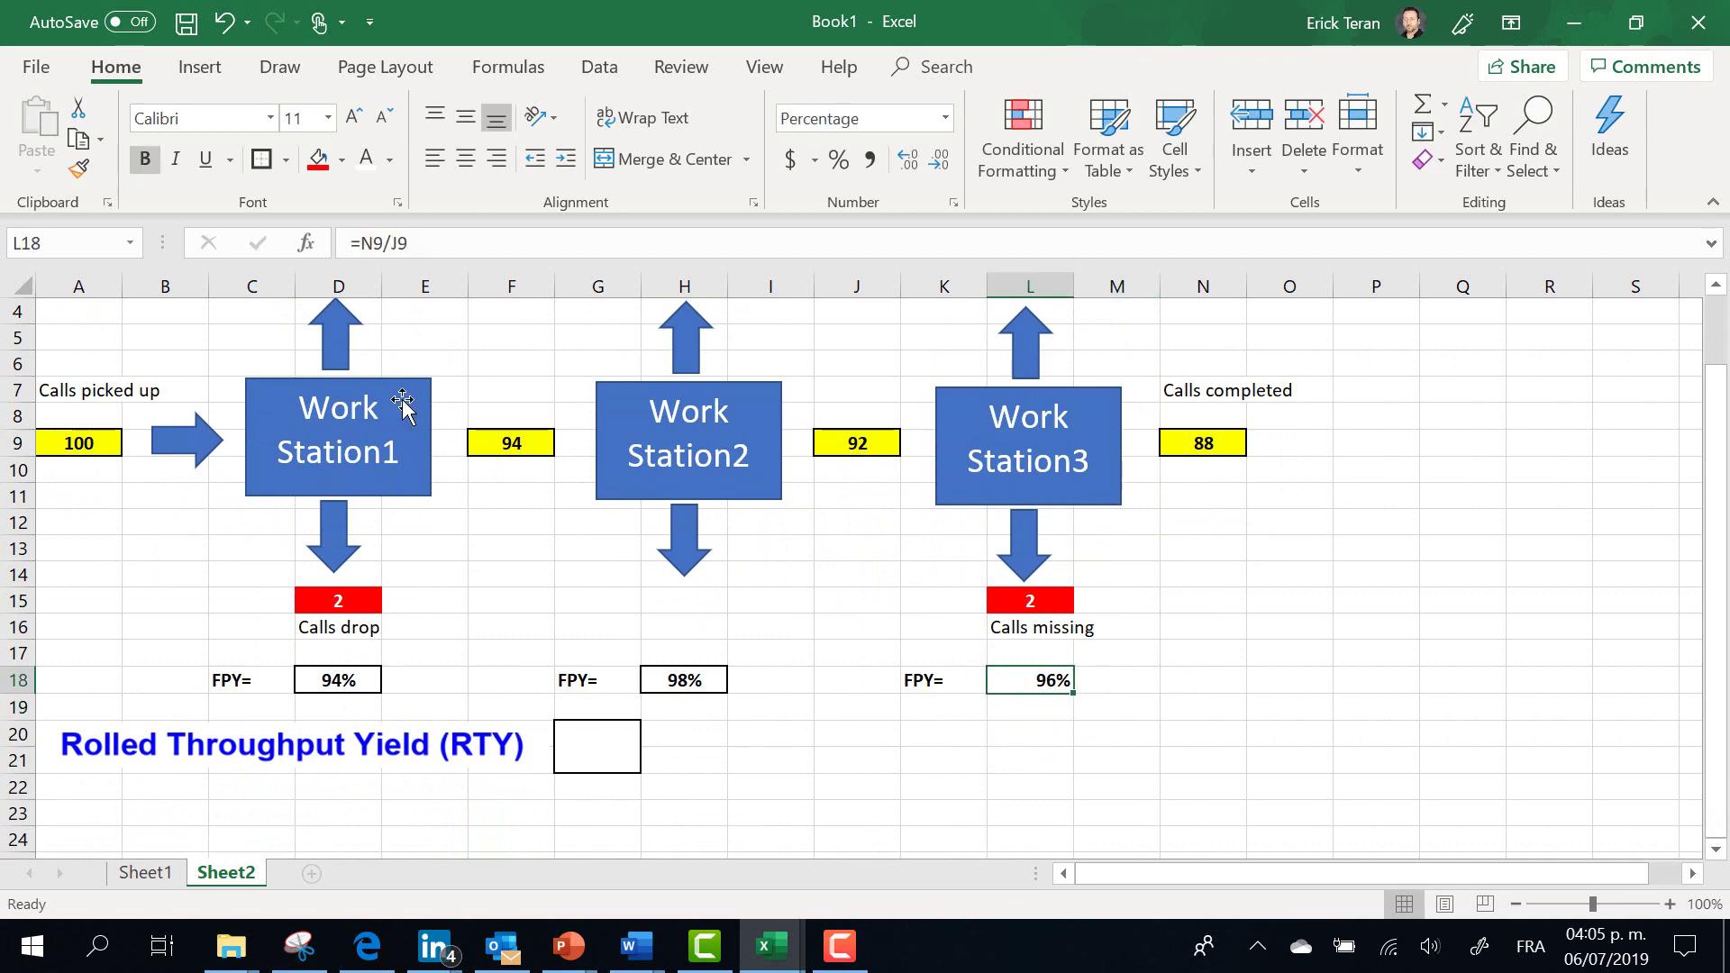
pyautogui.click(465, 160)
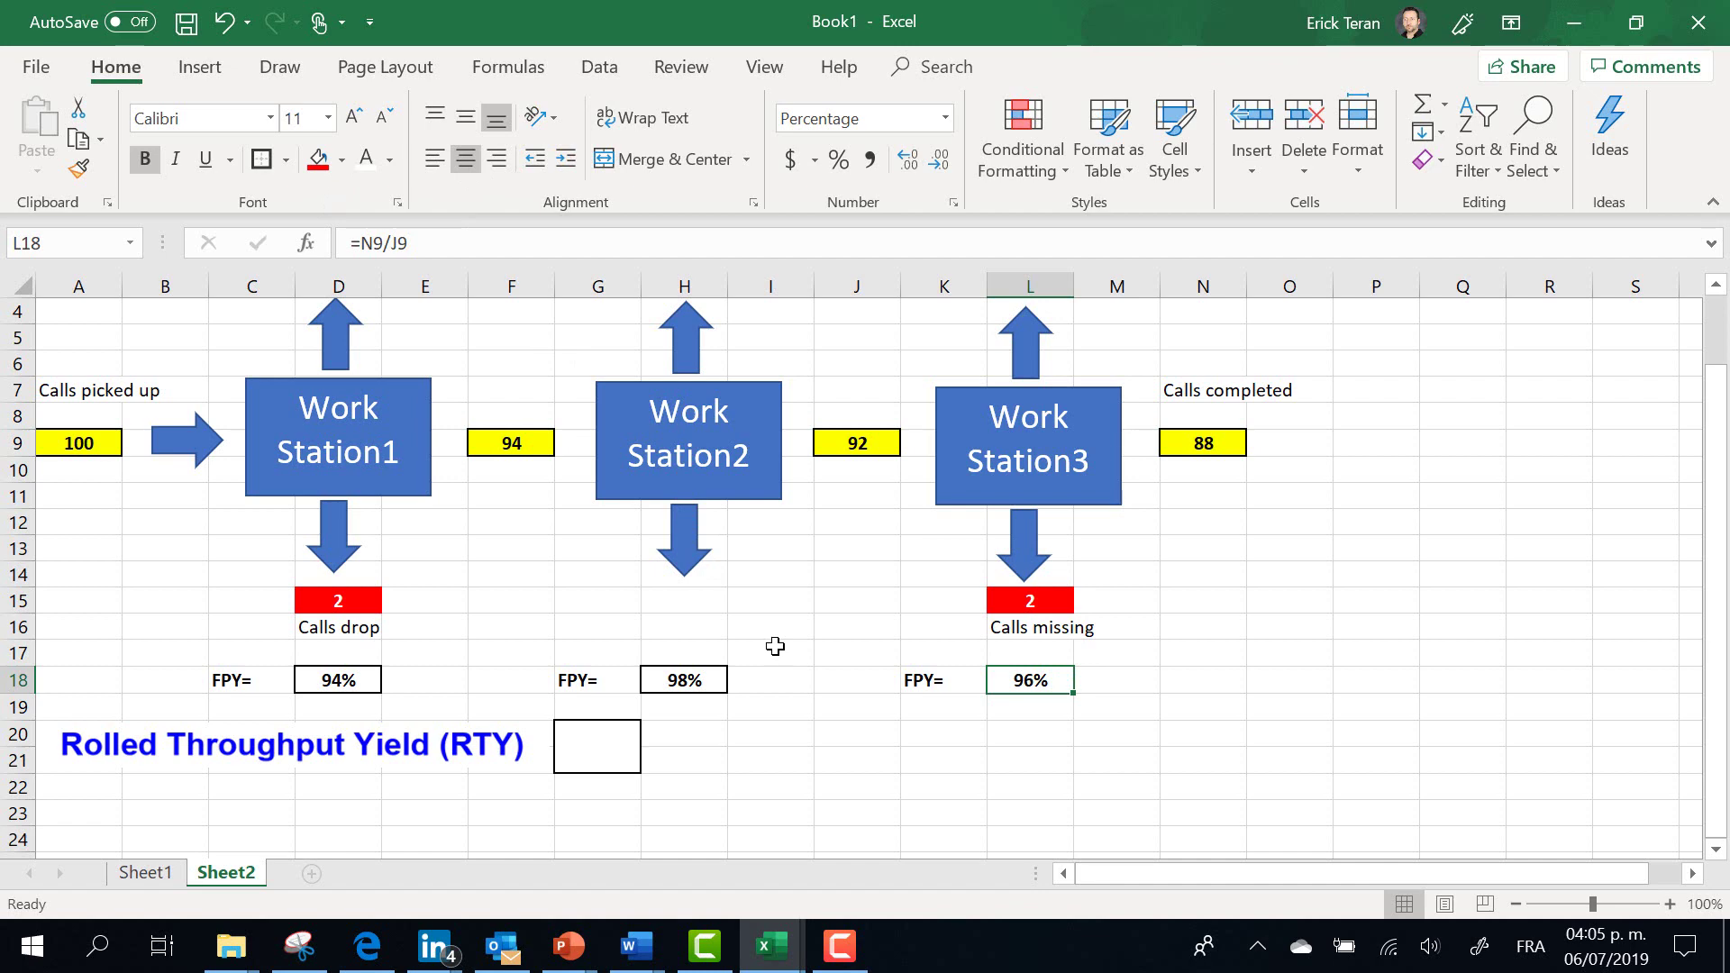
pyautogui.click(590, 755)
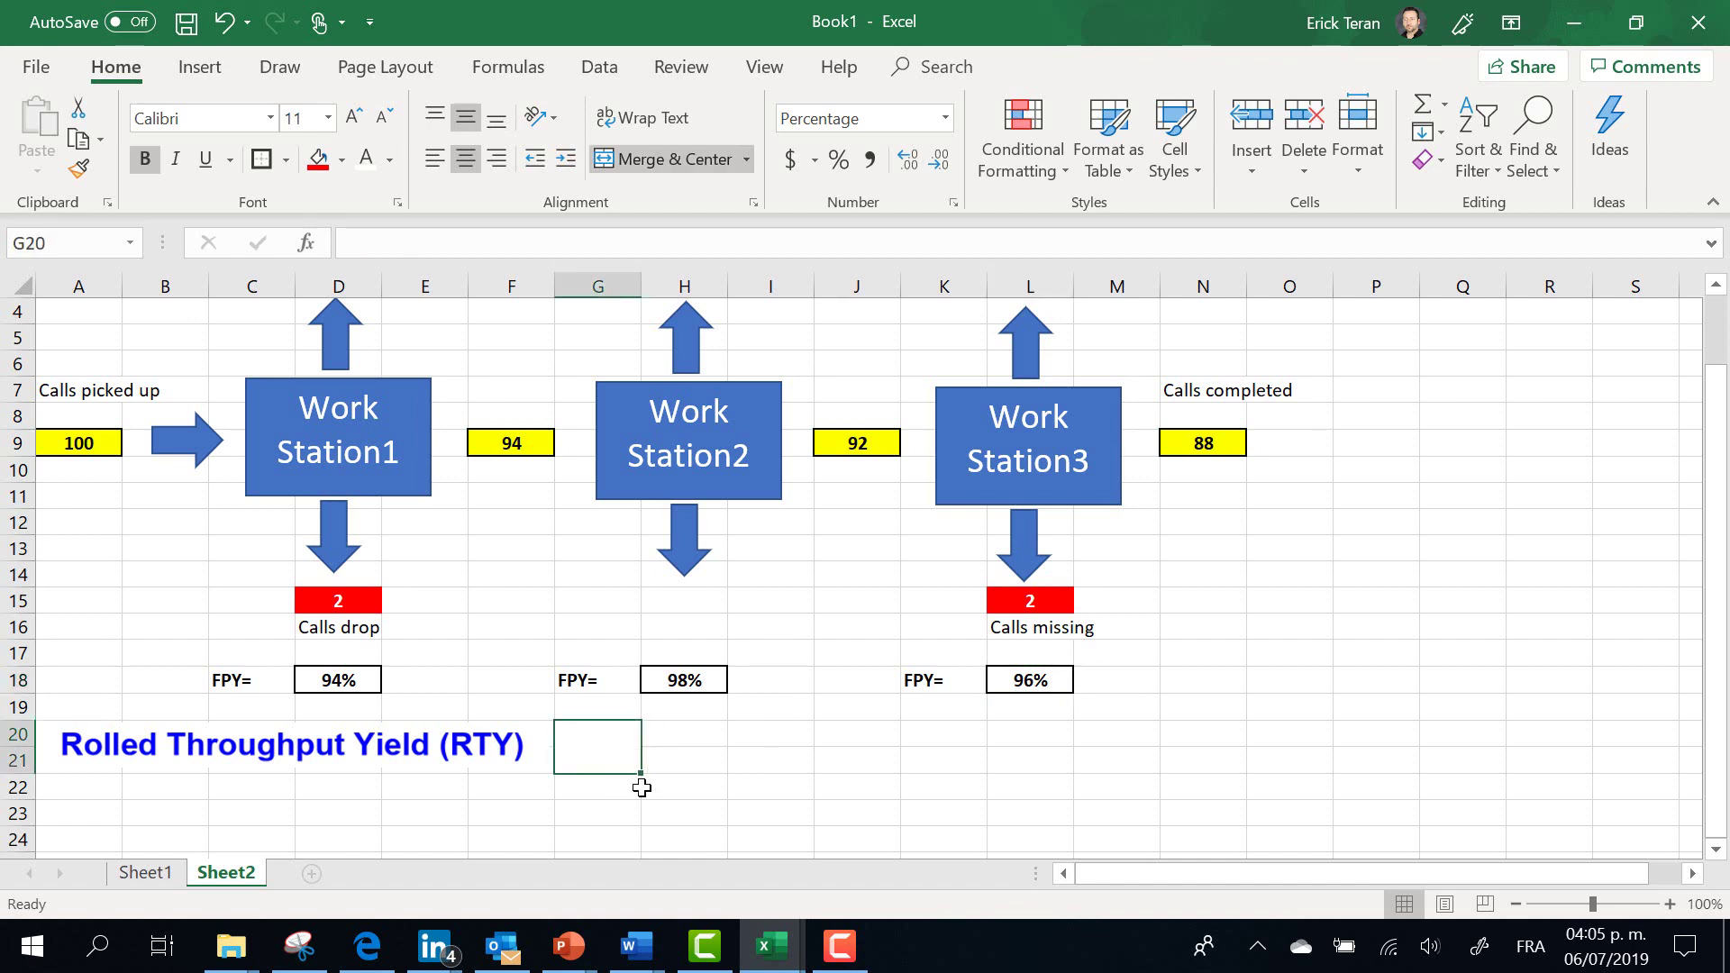
# Enter =D18*H18*L18 in G20 for the Rolled Throughput Yield.
pyautogui.write('=')
pyautogui.click(338, 679)
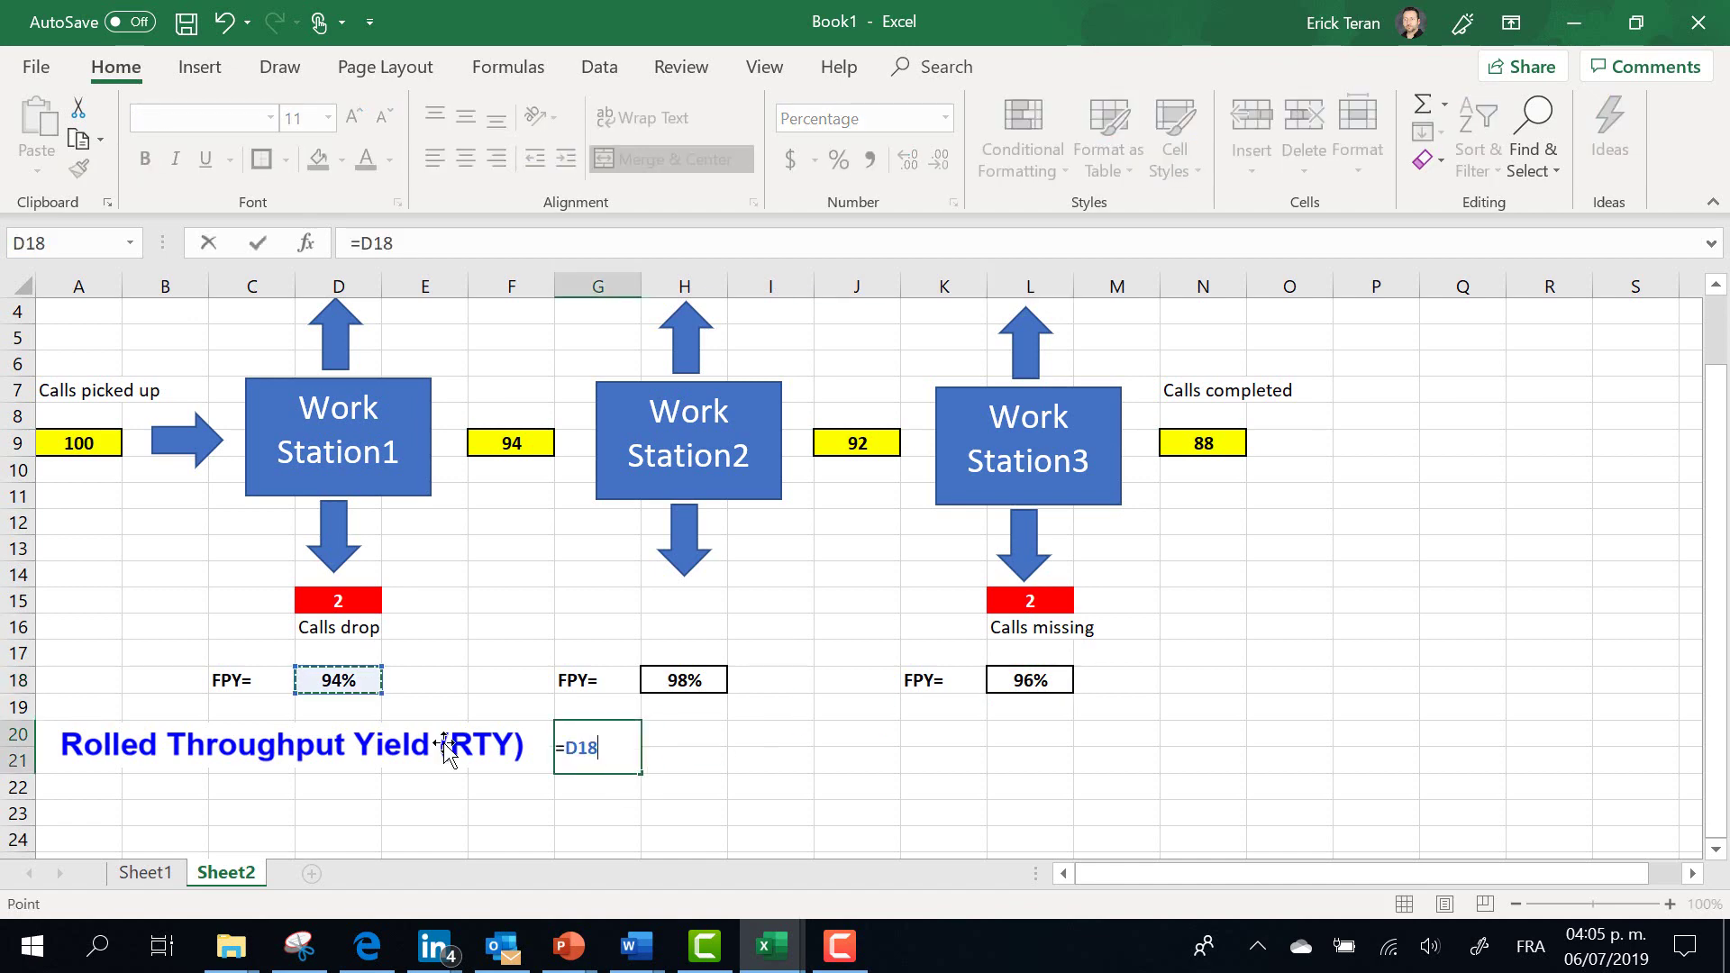
pyautogui.write('*')
pyautogui.click(685, 680)
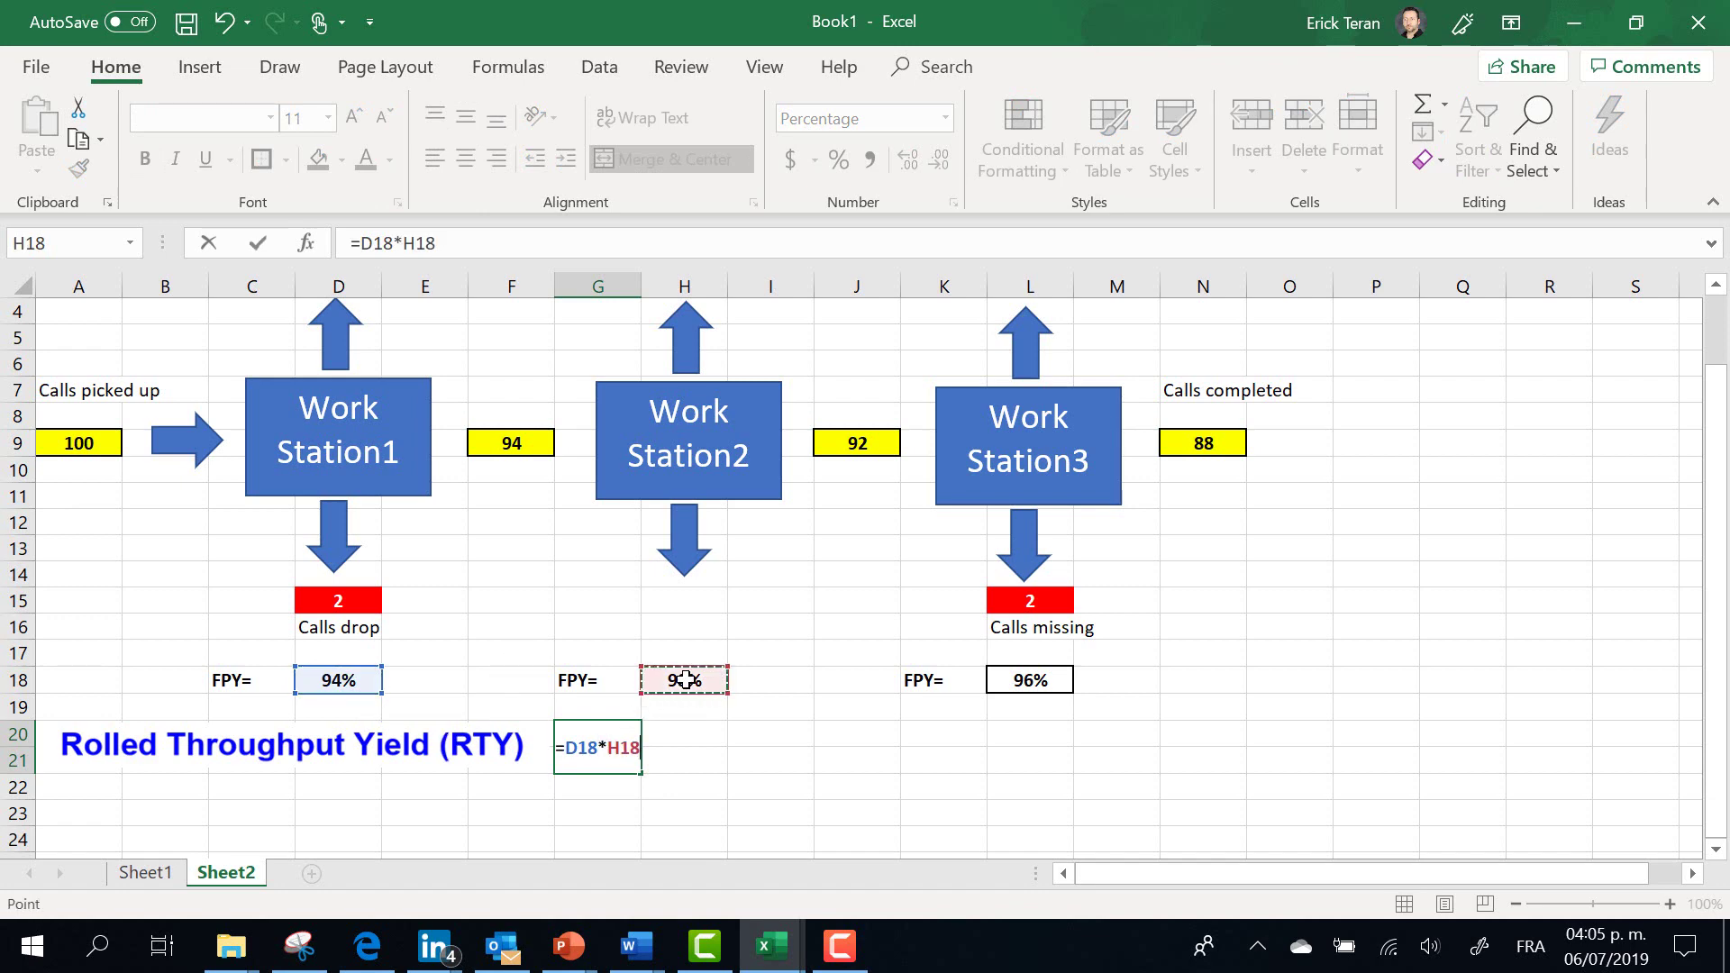
pyautogui.write('*')
pyautogui.click(1041, 687)
pyautogui.press('Return')
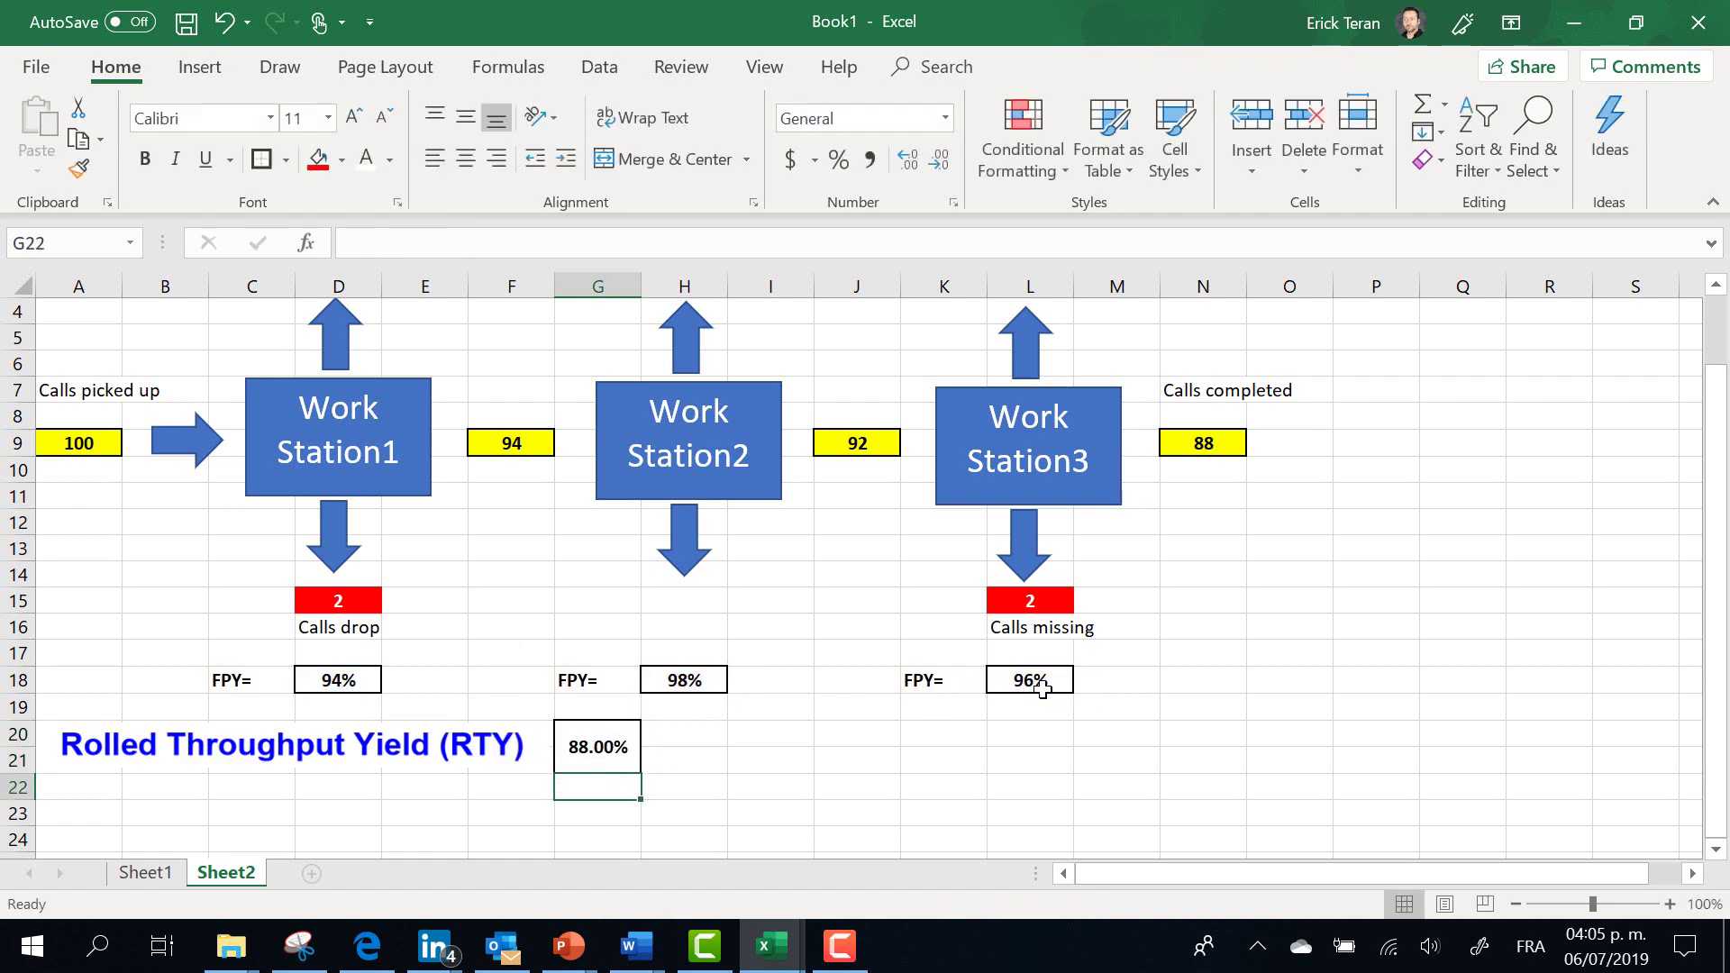
# Remove two decimal places from G20 so the RTY displays 88%.
pyautogui.click(617, 749)
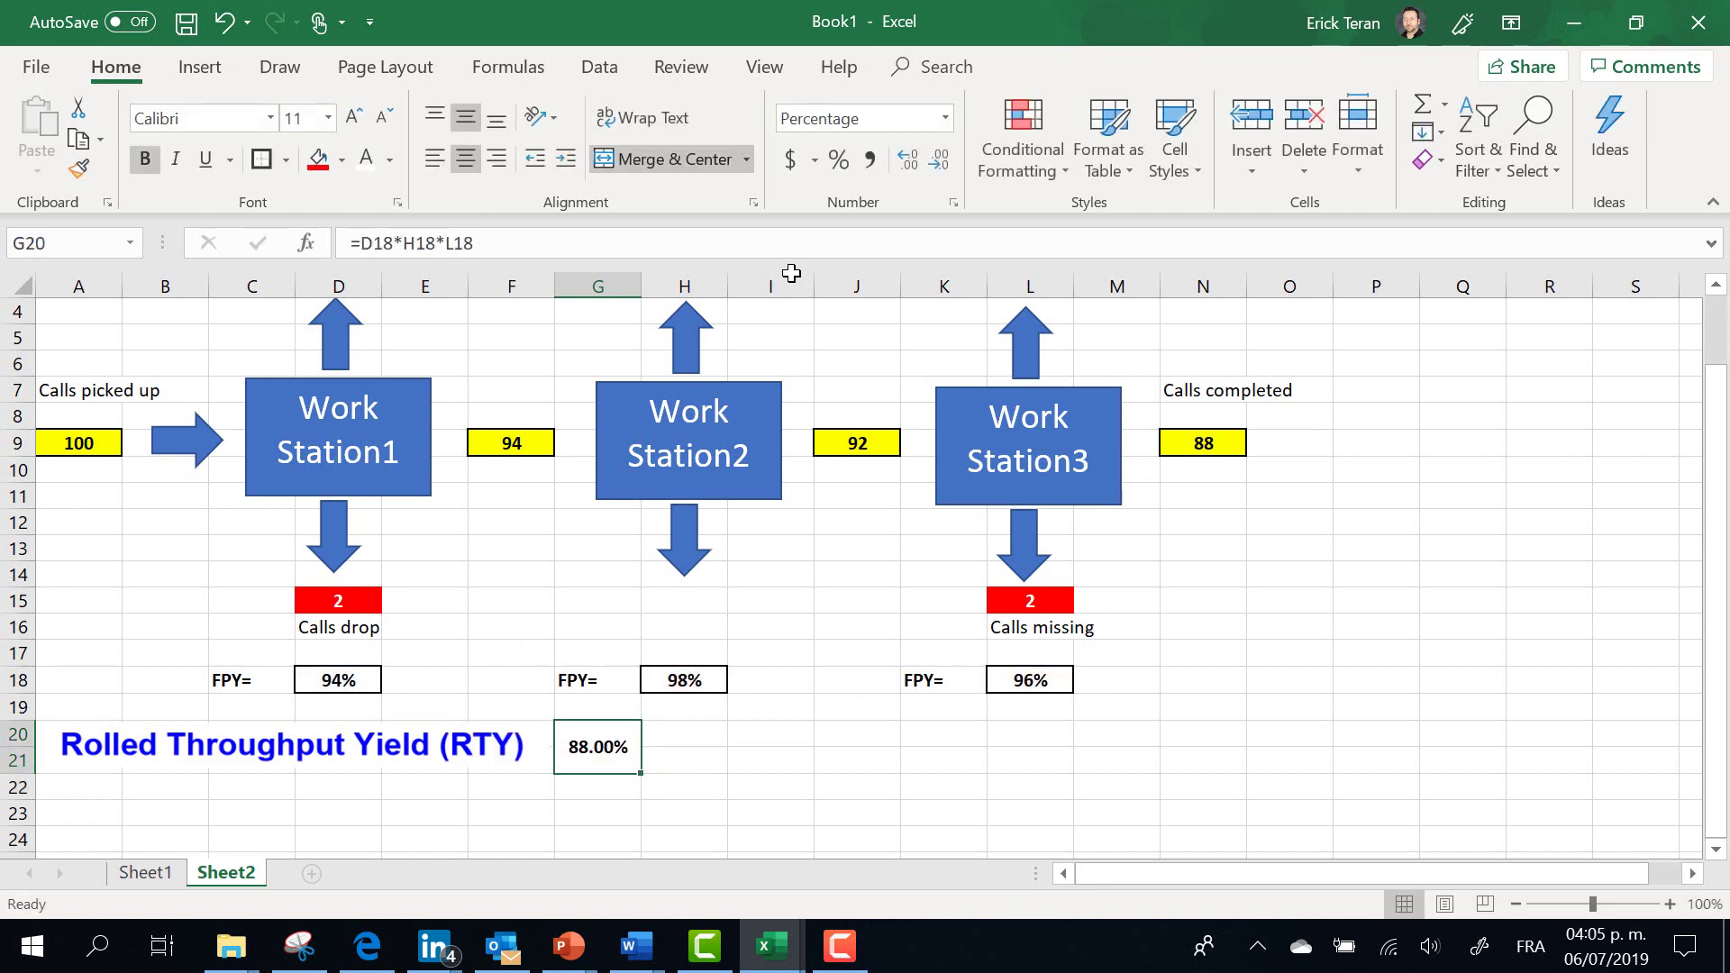
pyautogui.click(939, 164)
pyautogui.click(939, 164)
pyautogui.click(744, 792)
pyautogui.scroll(-1, 744, 793)
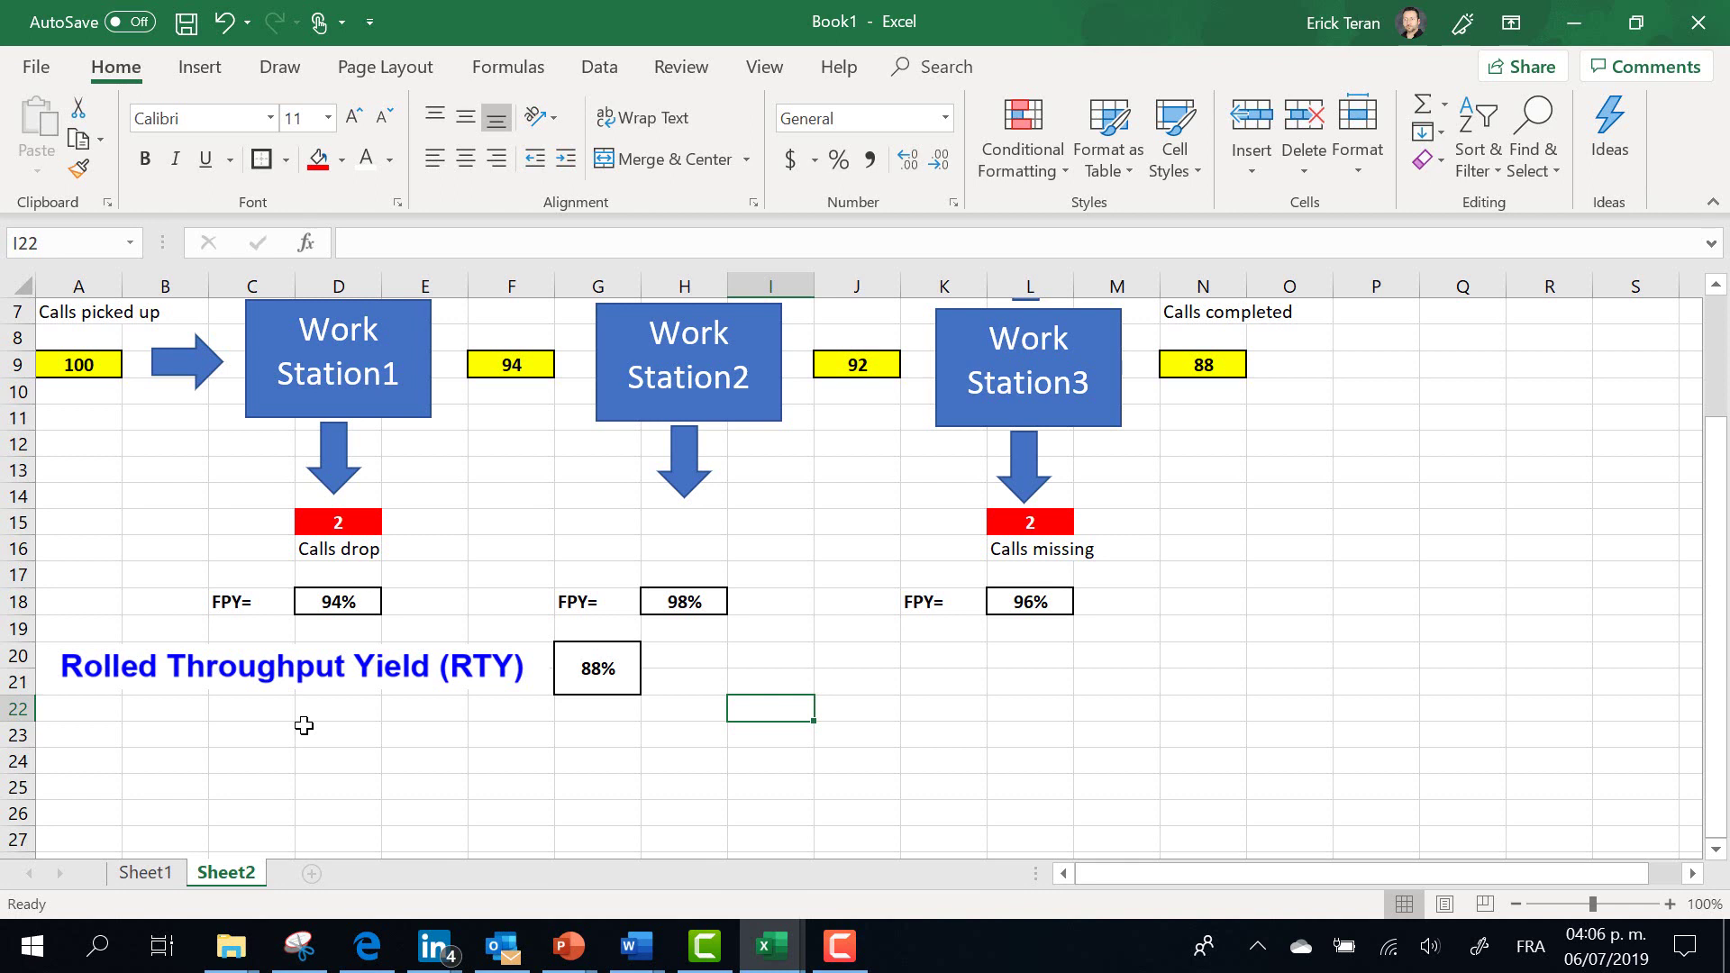
pyautogui.click(607, 759)
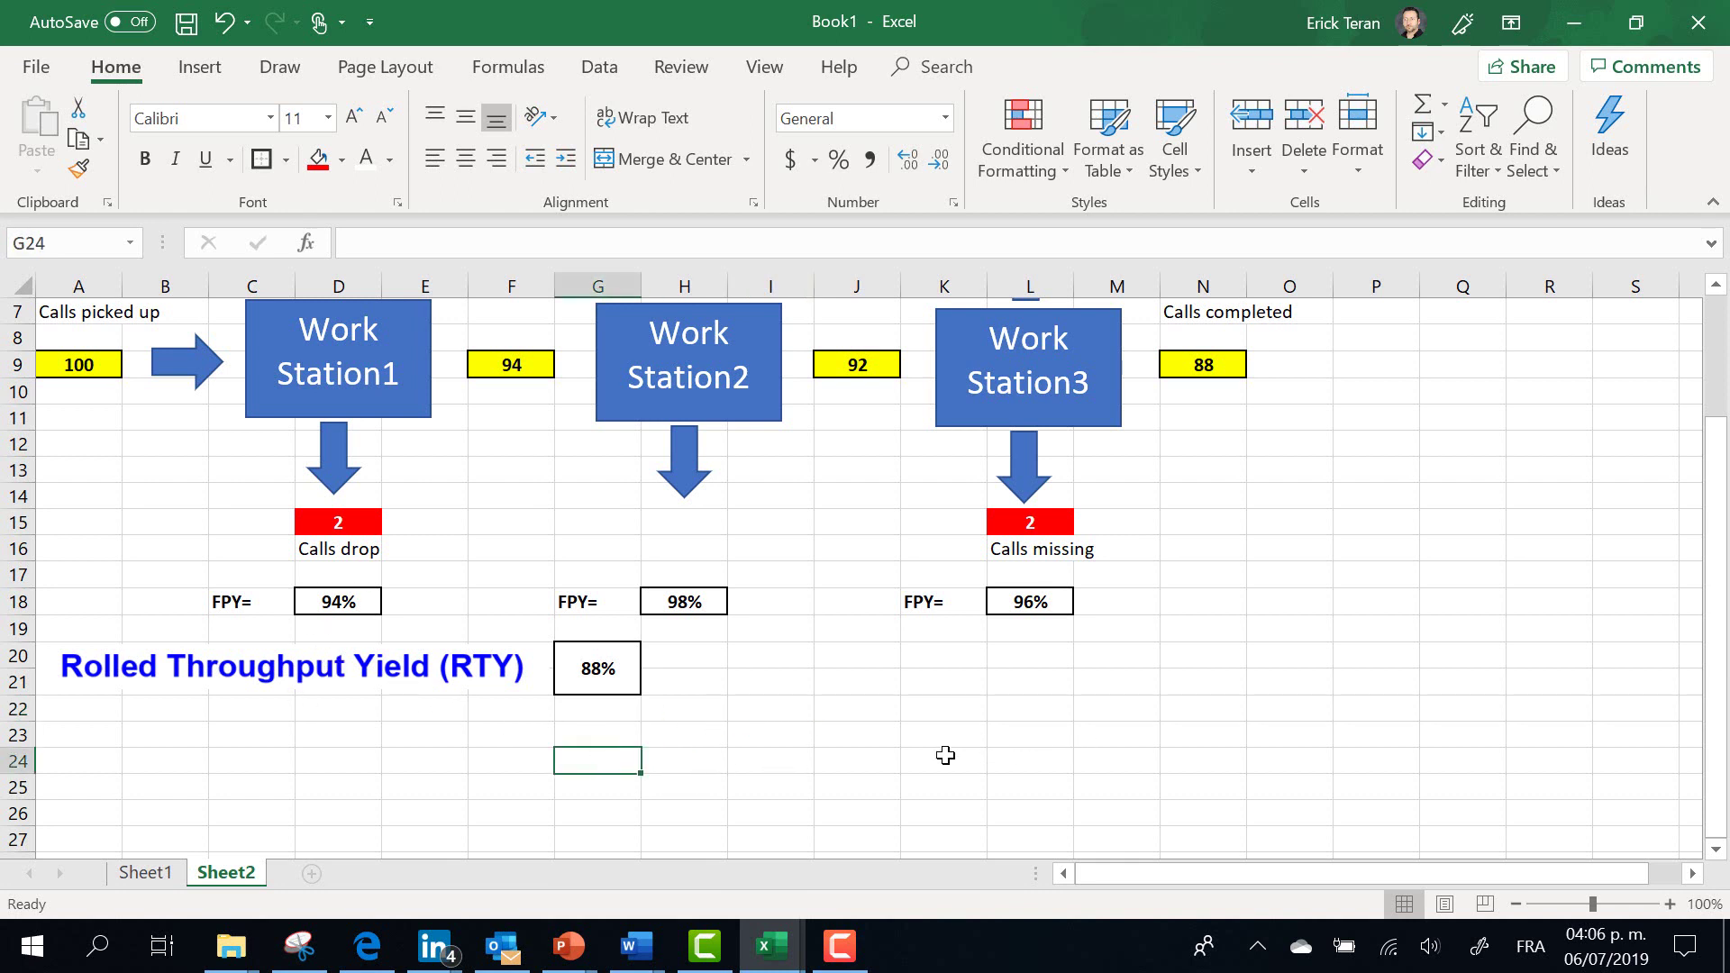
# Enter =AVERAGE(D18,H18,L18) in G24 giving 96%, and paste the .94 * .98 * .96 equation image.
pyautogui.write('=')
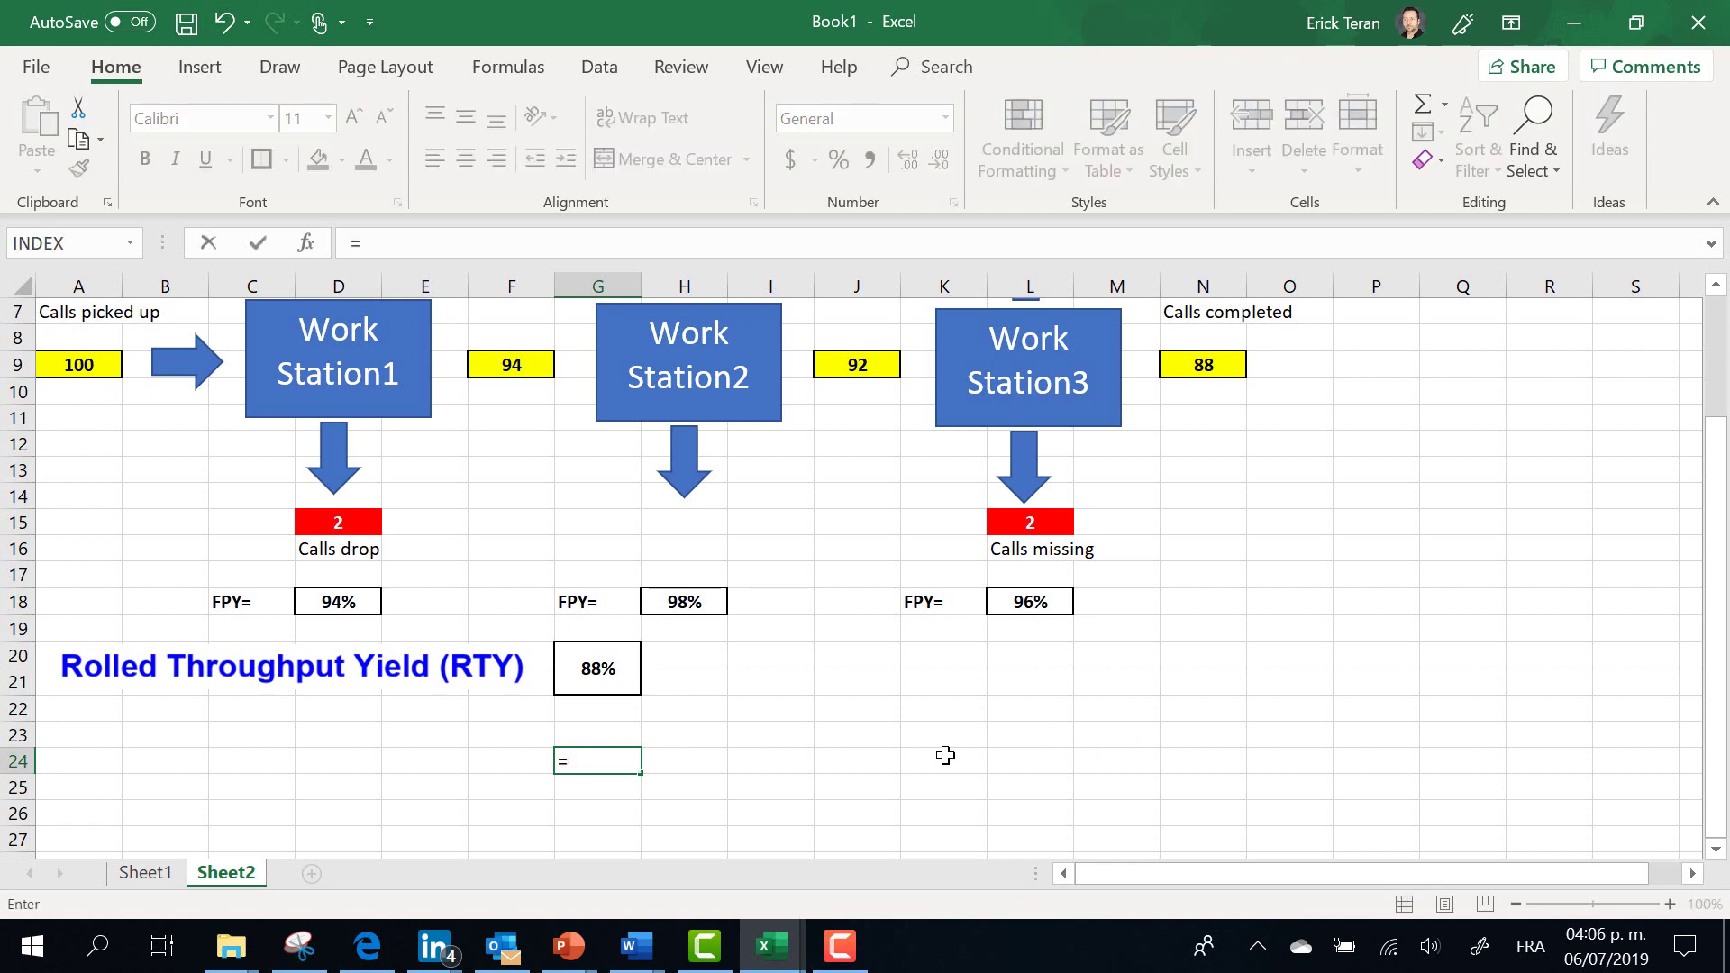
pyautogui.write('aver')
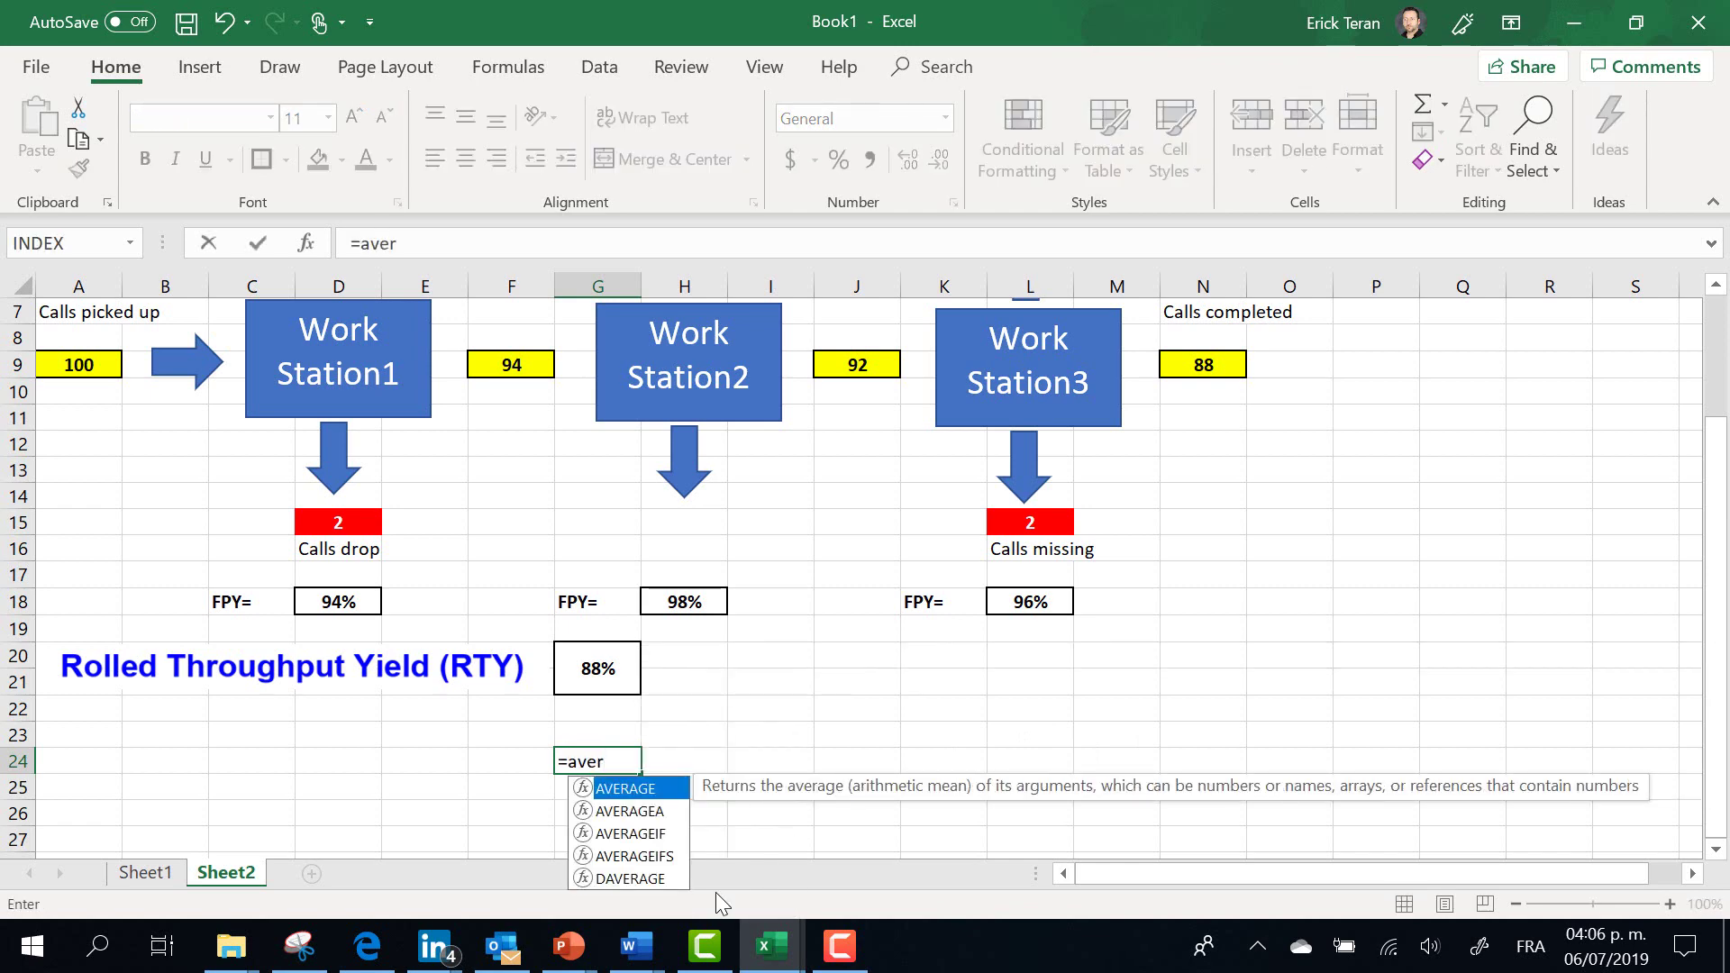
pyautogui.doubleClick(635, 789)
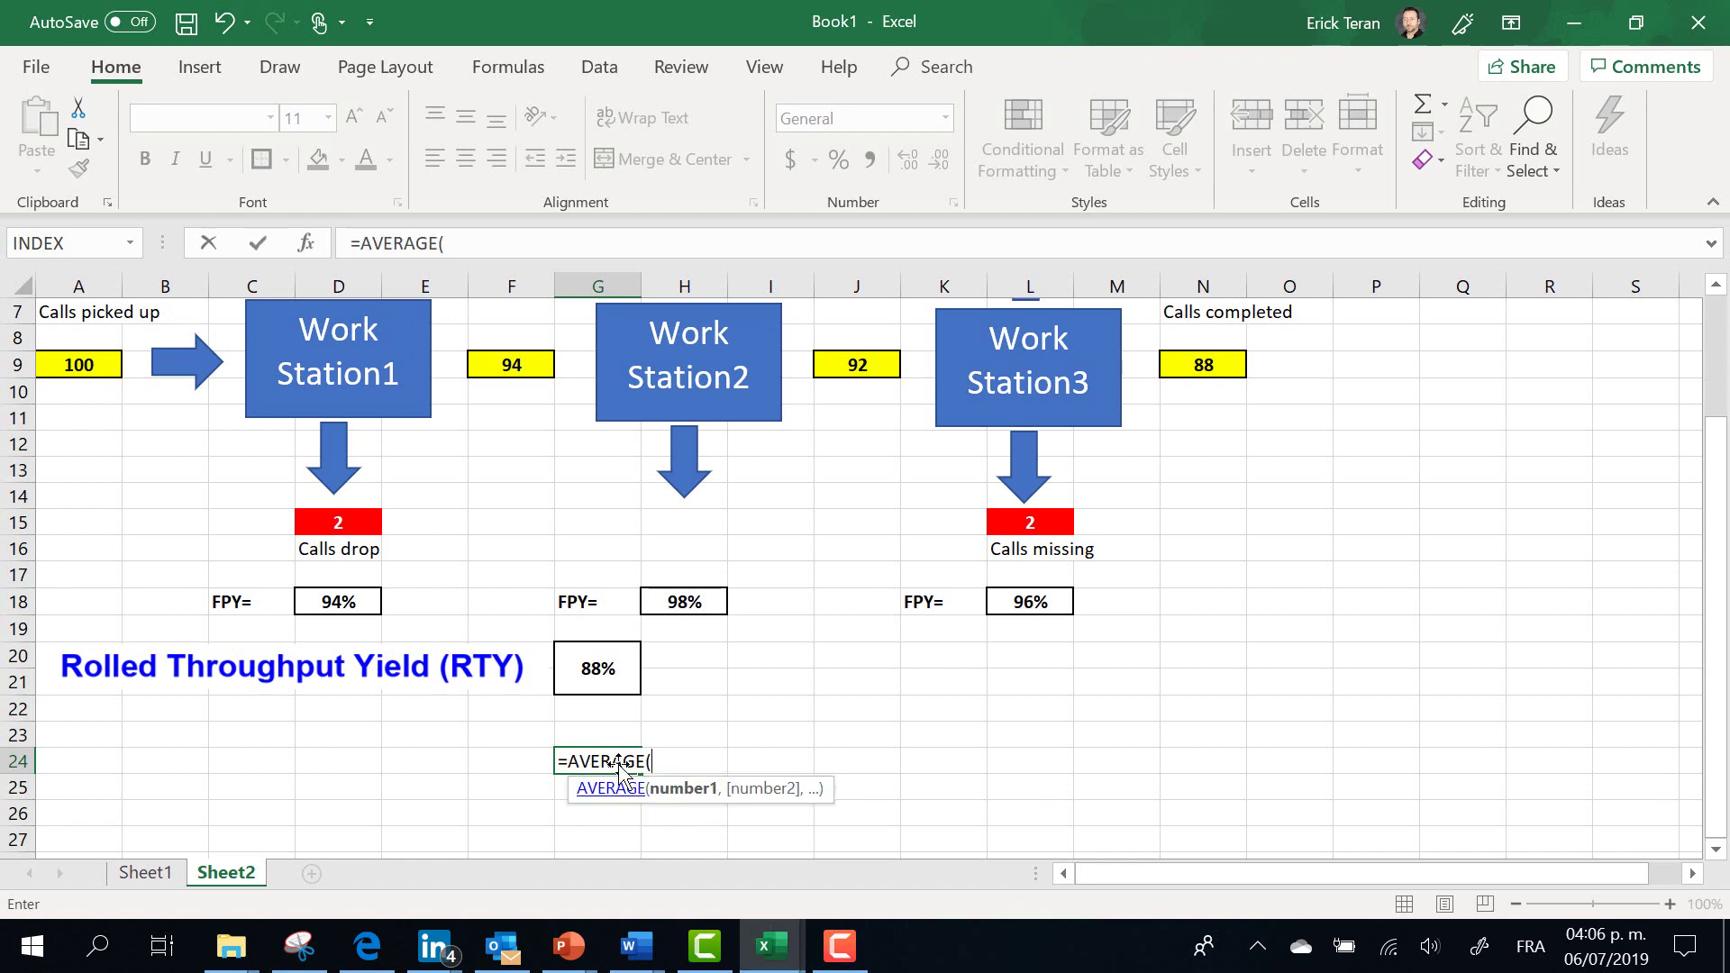
pyautogui.click(335, 604)
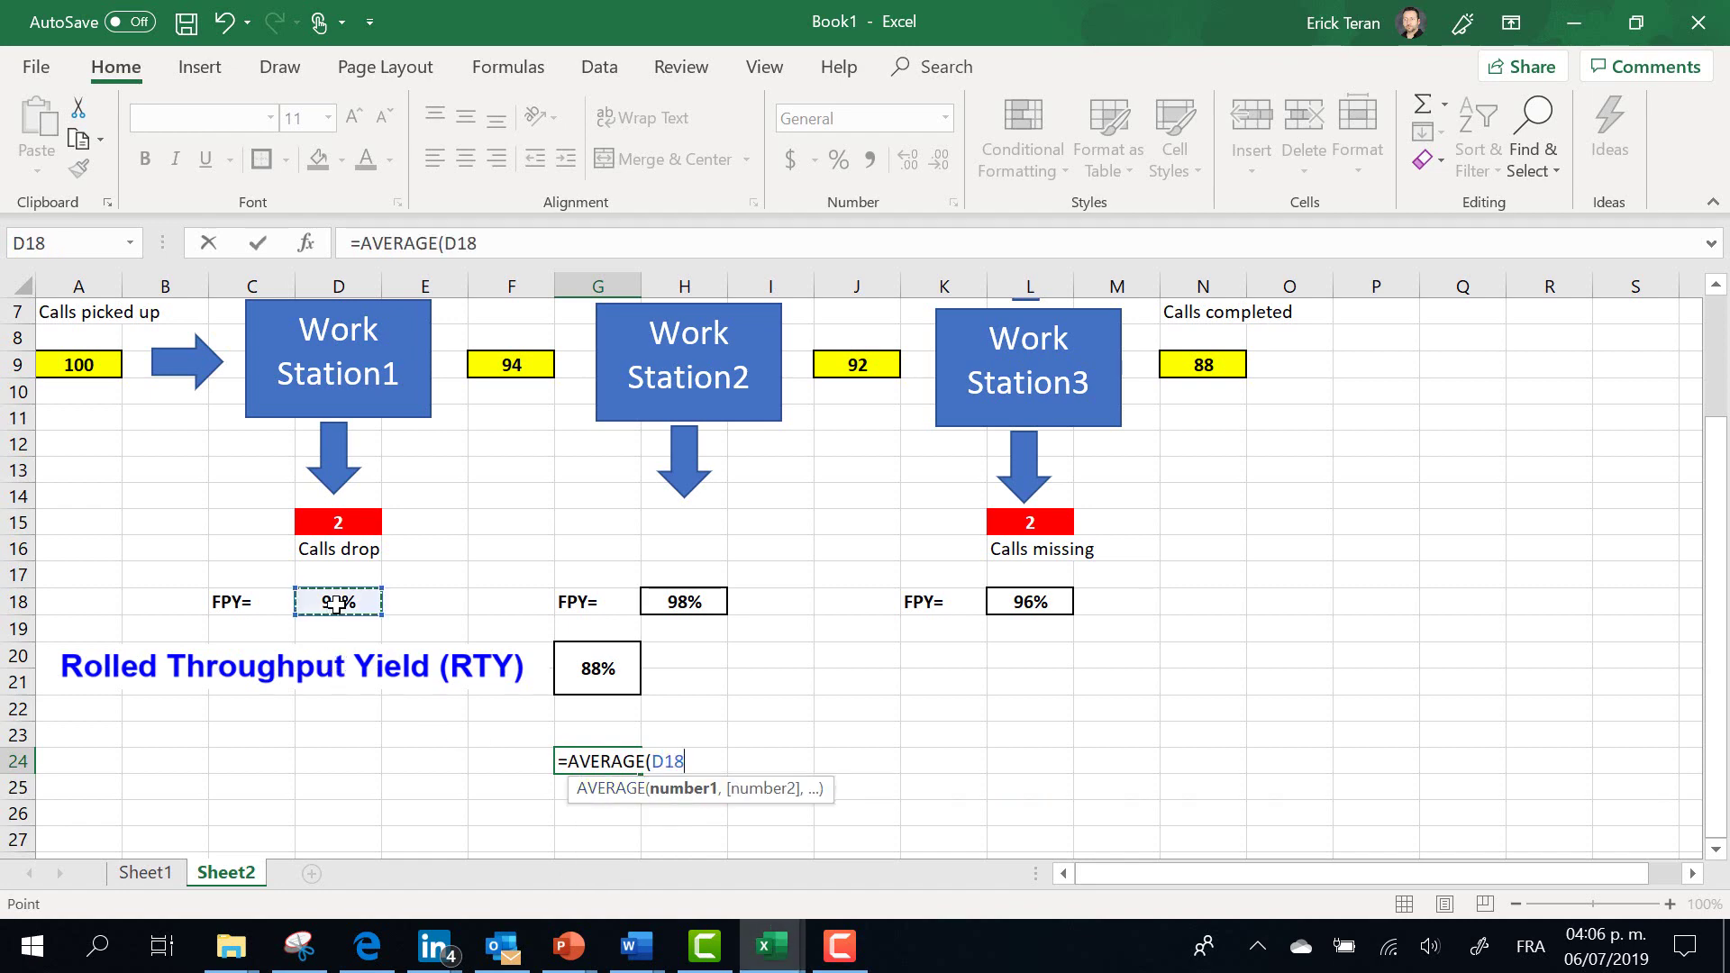
pyautogui.write(',')
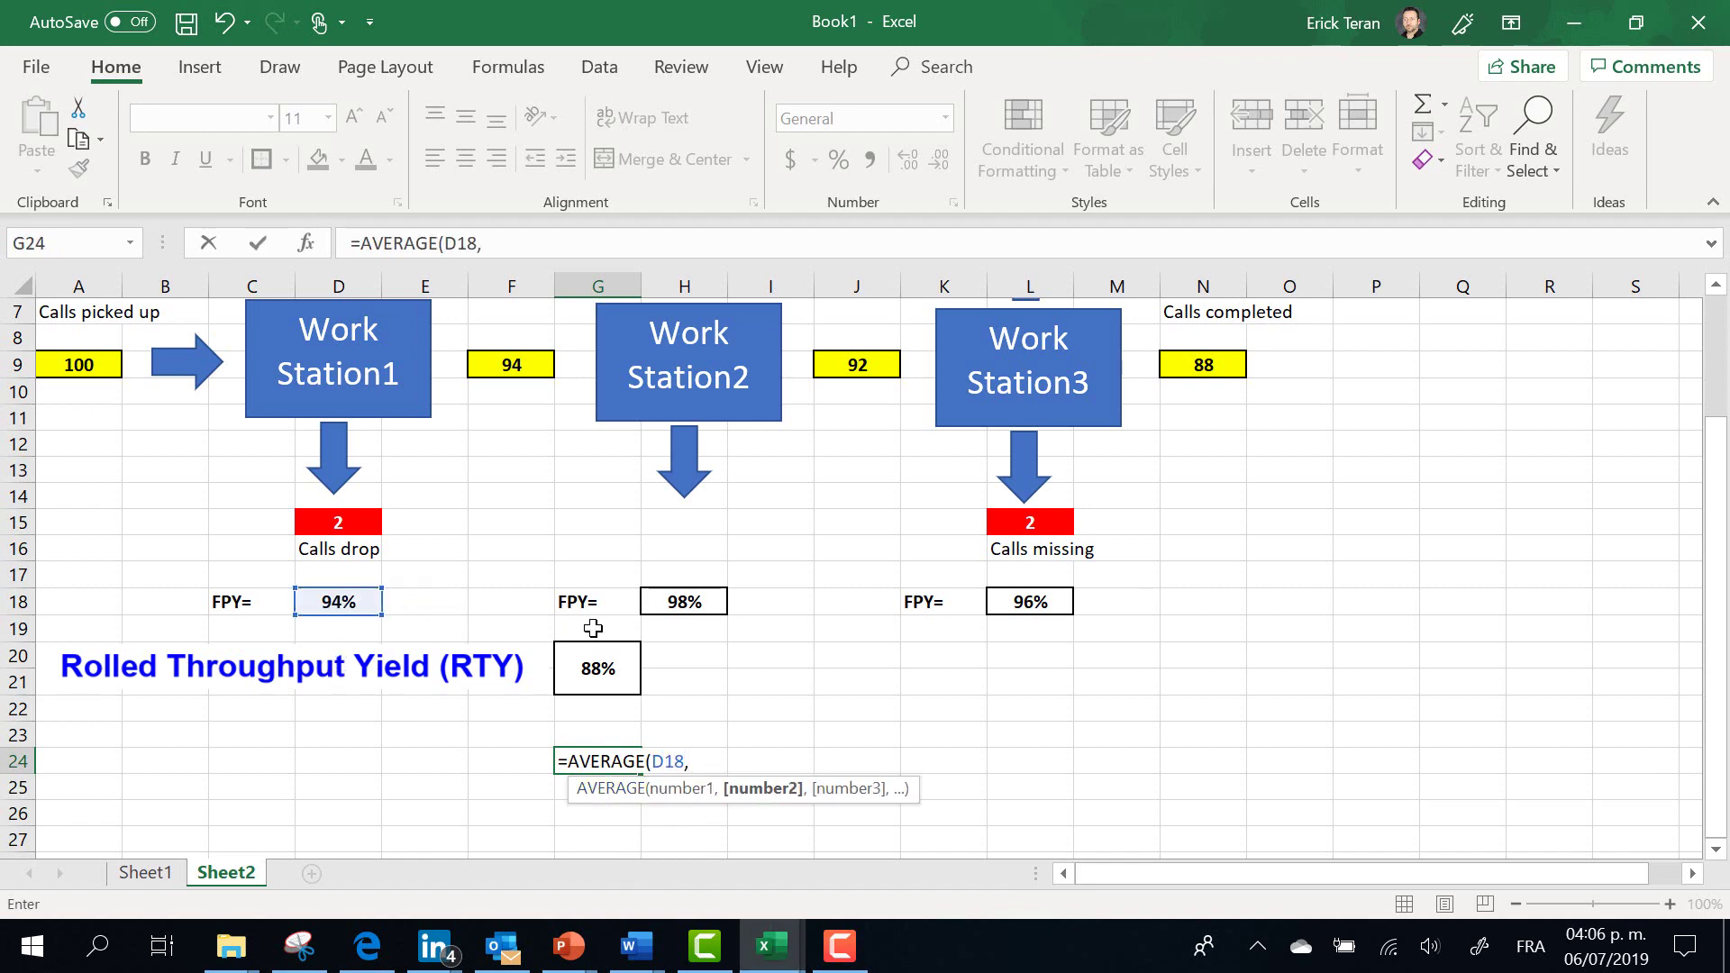
pyautogui.click(650, 602)
pyautogui.write(',')
pyautogui.click(1045, 604)
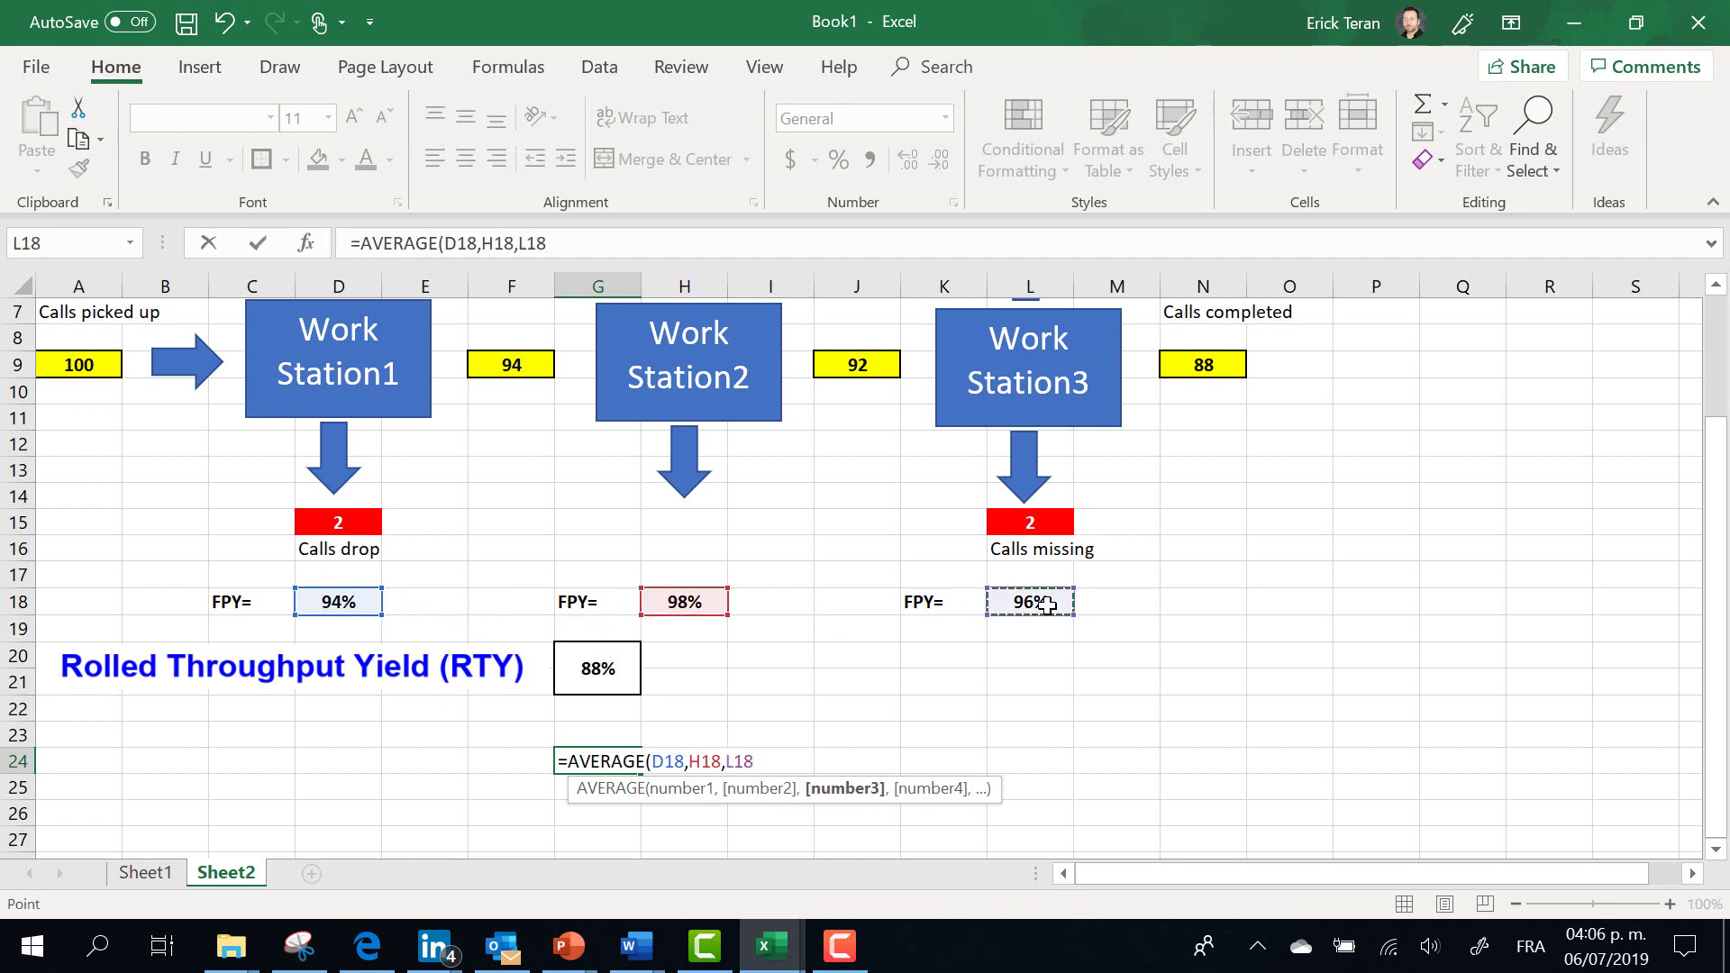
pyautogui.press('Return')
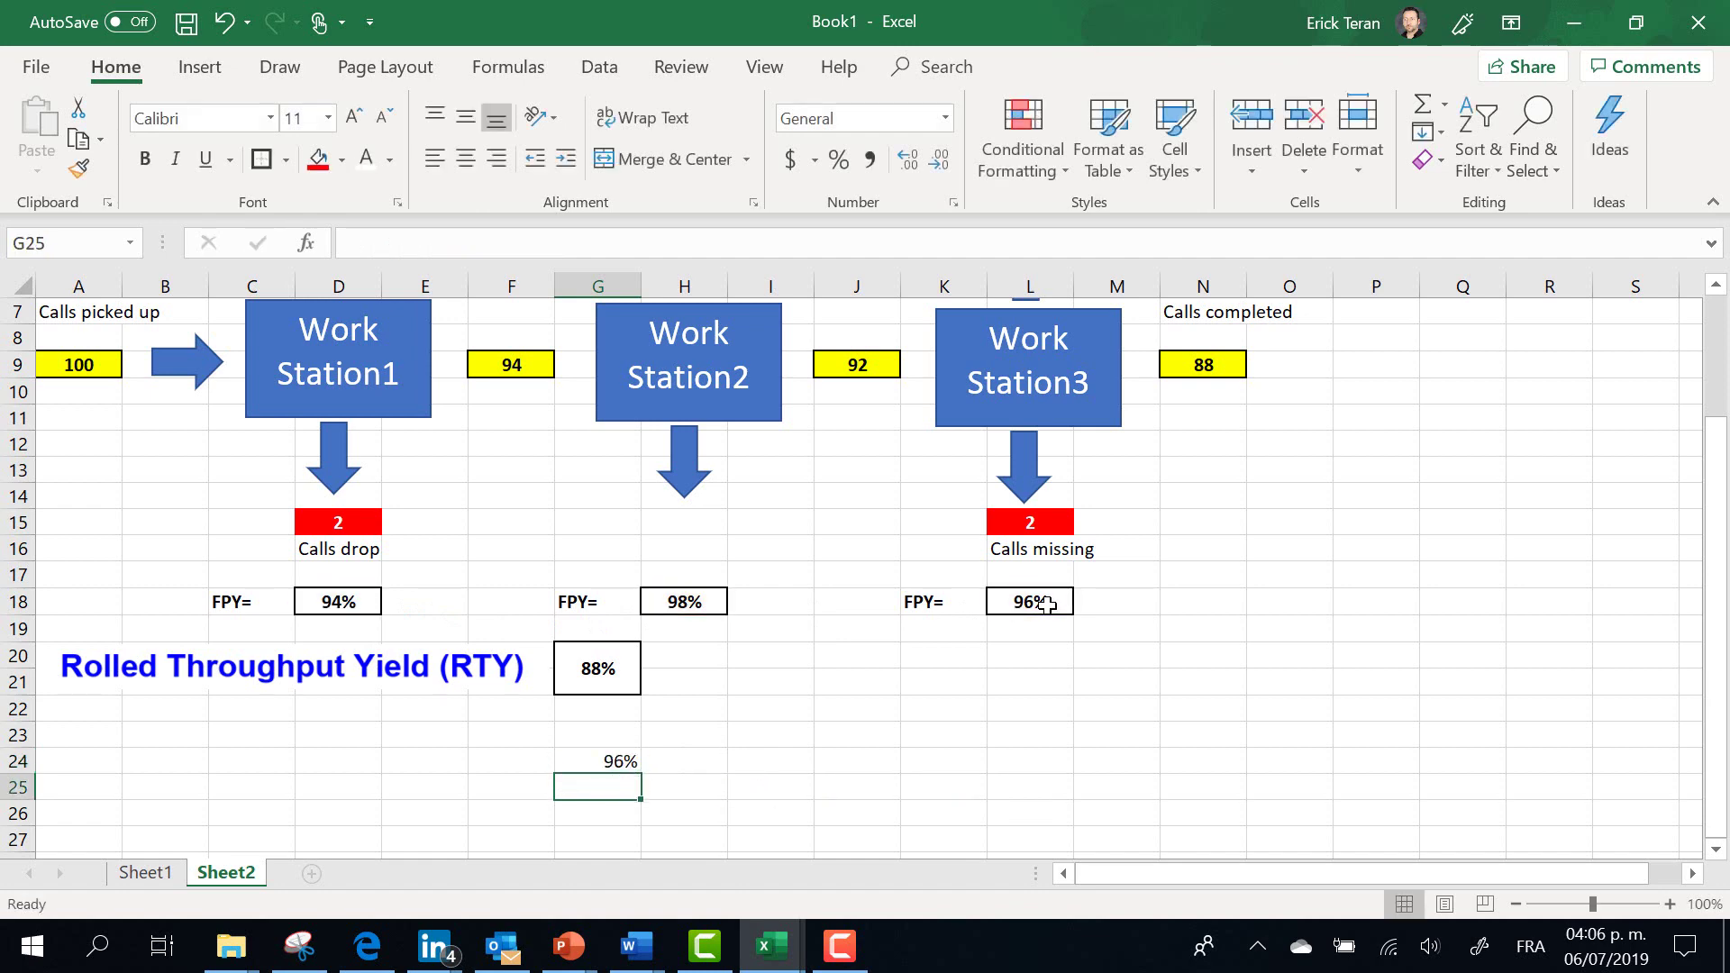
pyautogui.click(595, 760)
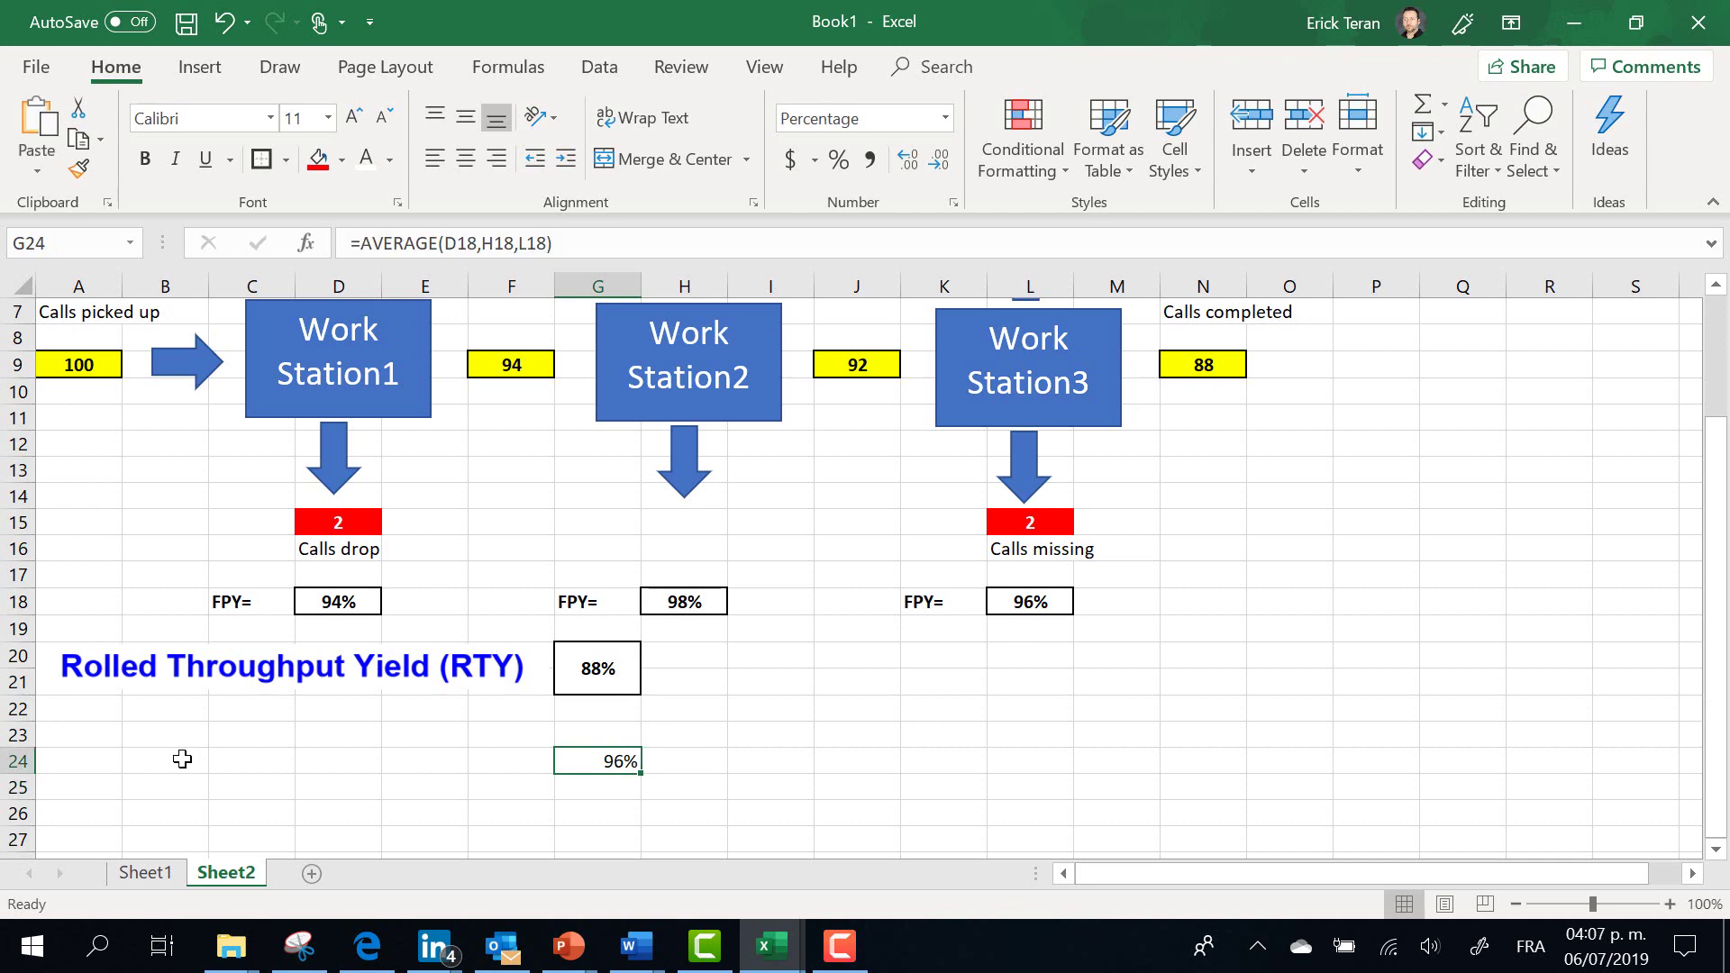
pyautogui.hotkey('ctrl', 'v')
# Move the '= .94 * .98 * .96' equation picture beside the 96% average in row 24 and shrink it.
pyautogui.moveTo(753, 796); pyautogui.dragTo(376, 792)
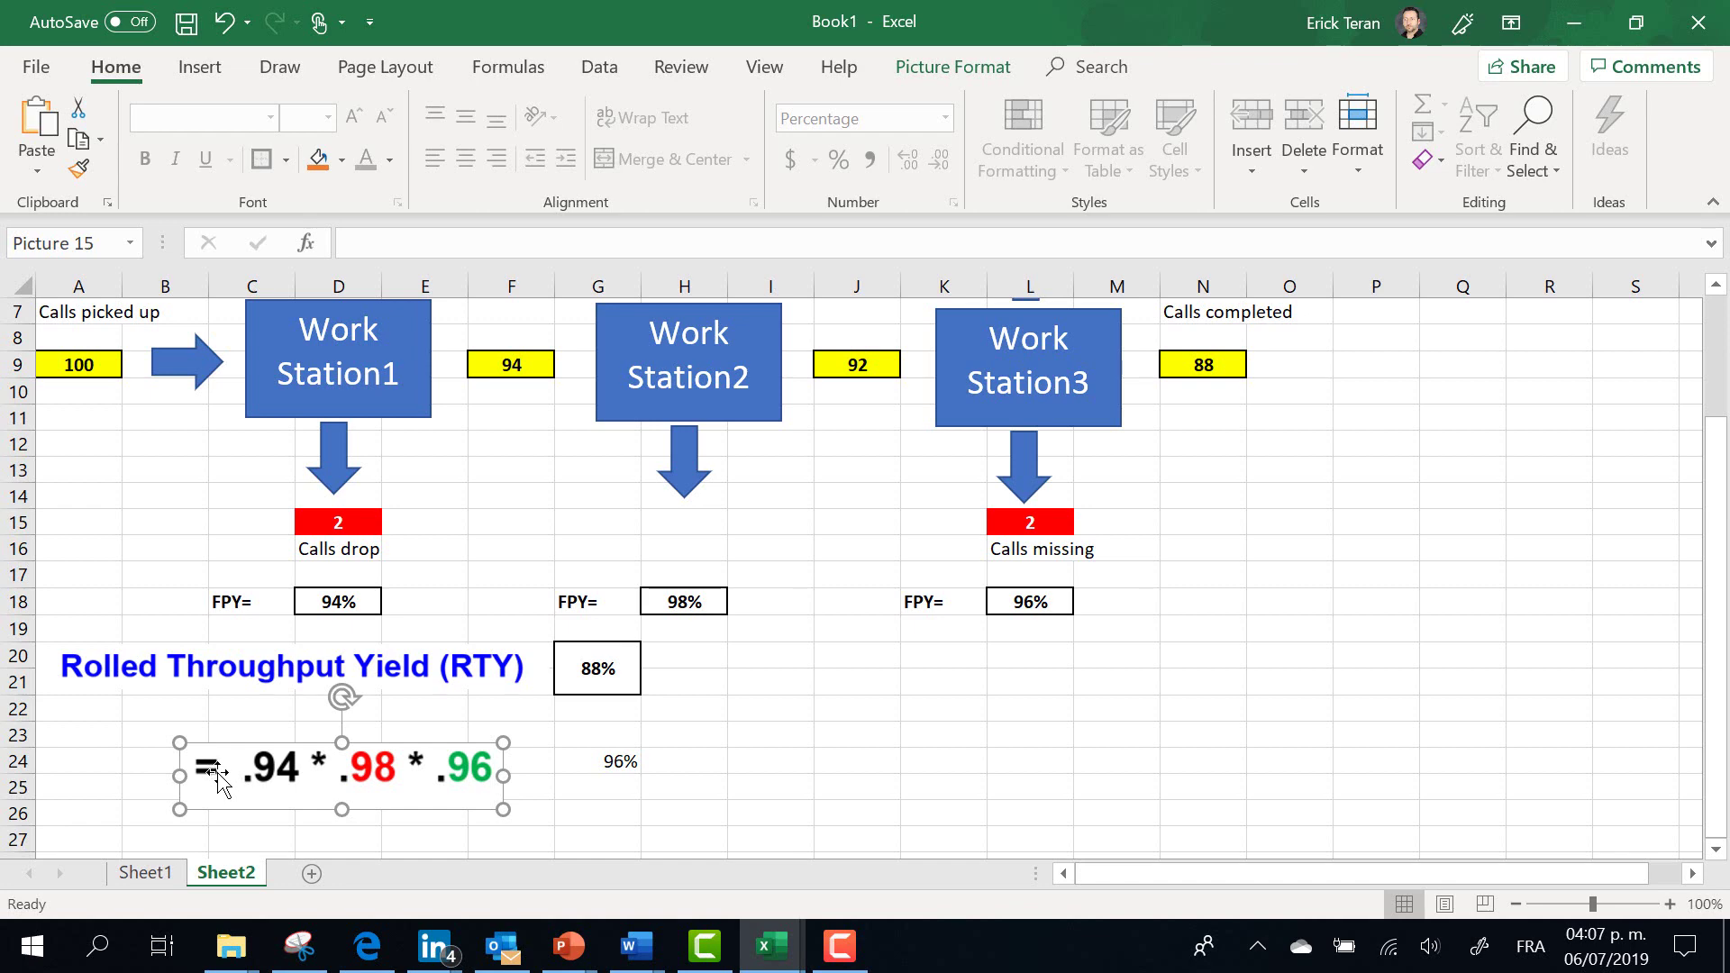
pyautogui.moveTo(502, 809); pyautogui.dragTo(470, 787)
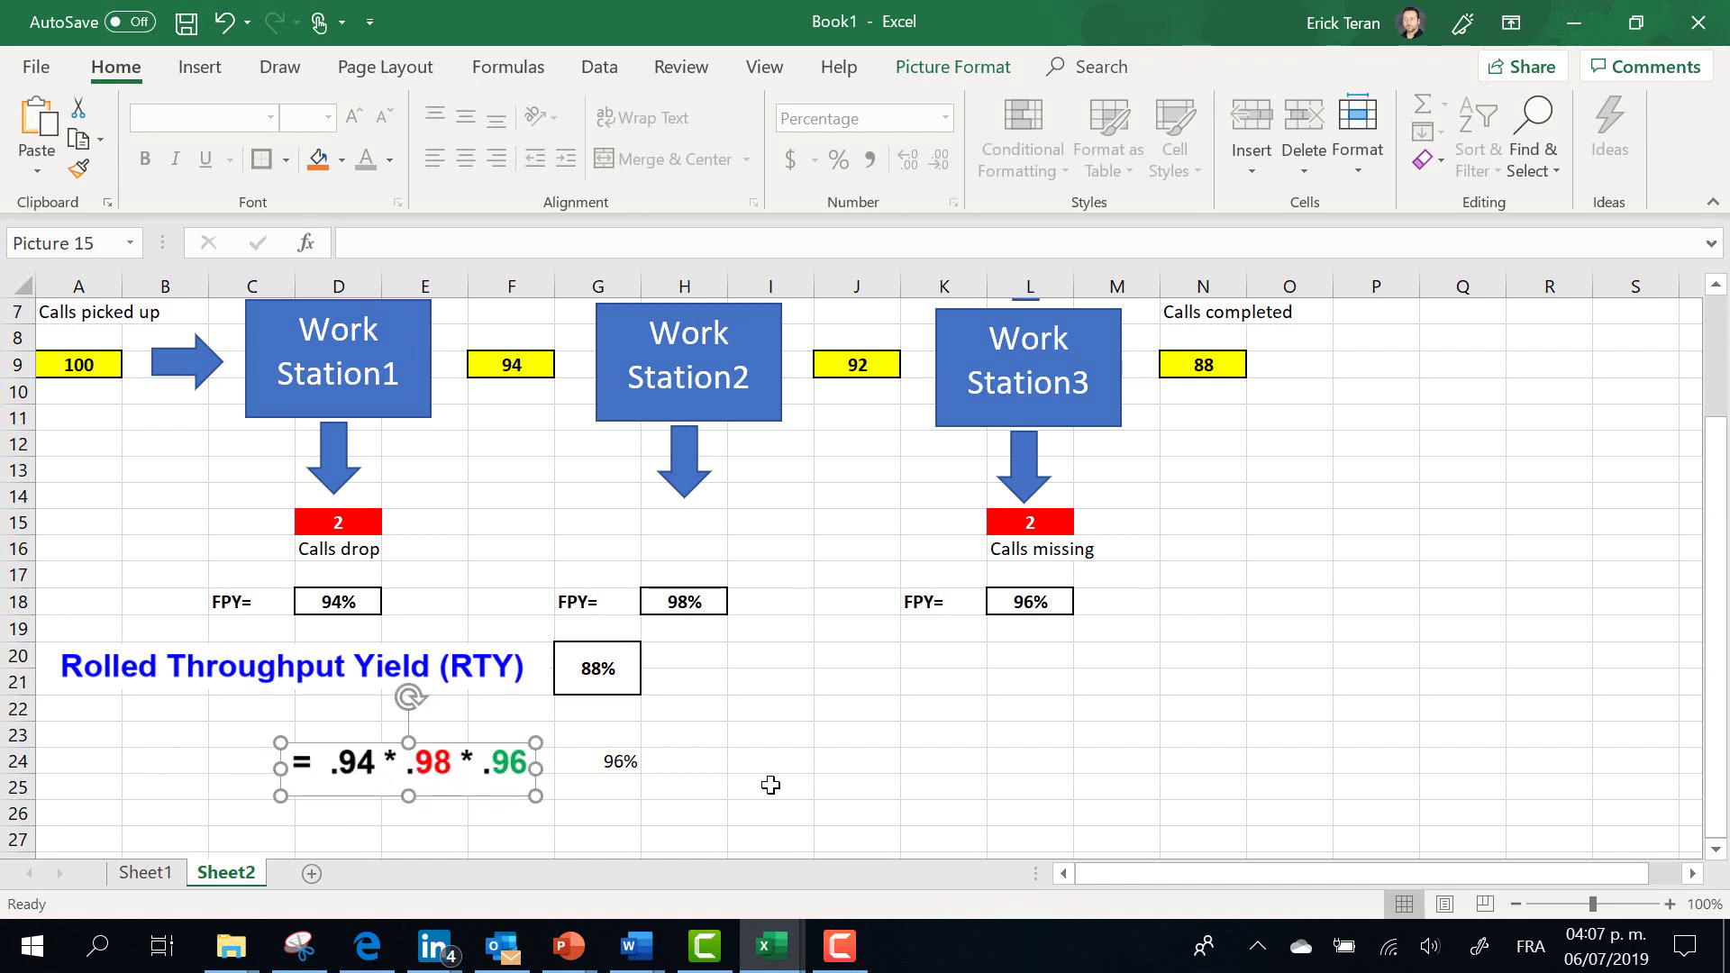